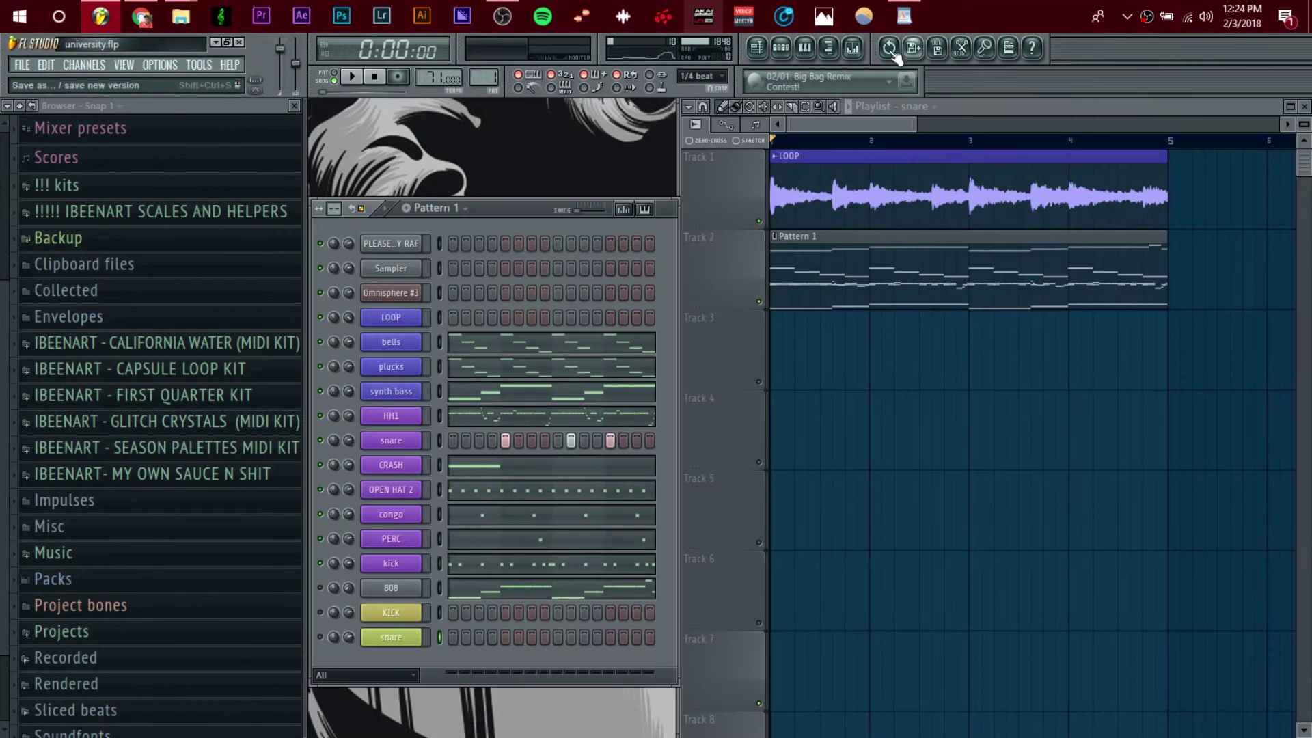
# Play the song from the start while watching the mixer levels, stop it and close the mixer.
pyautogui.click(853, 47)
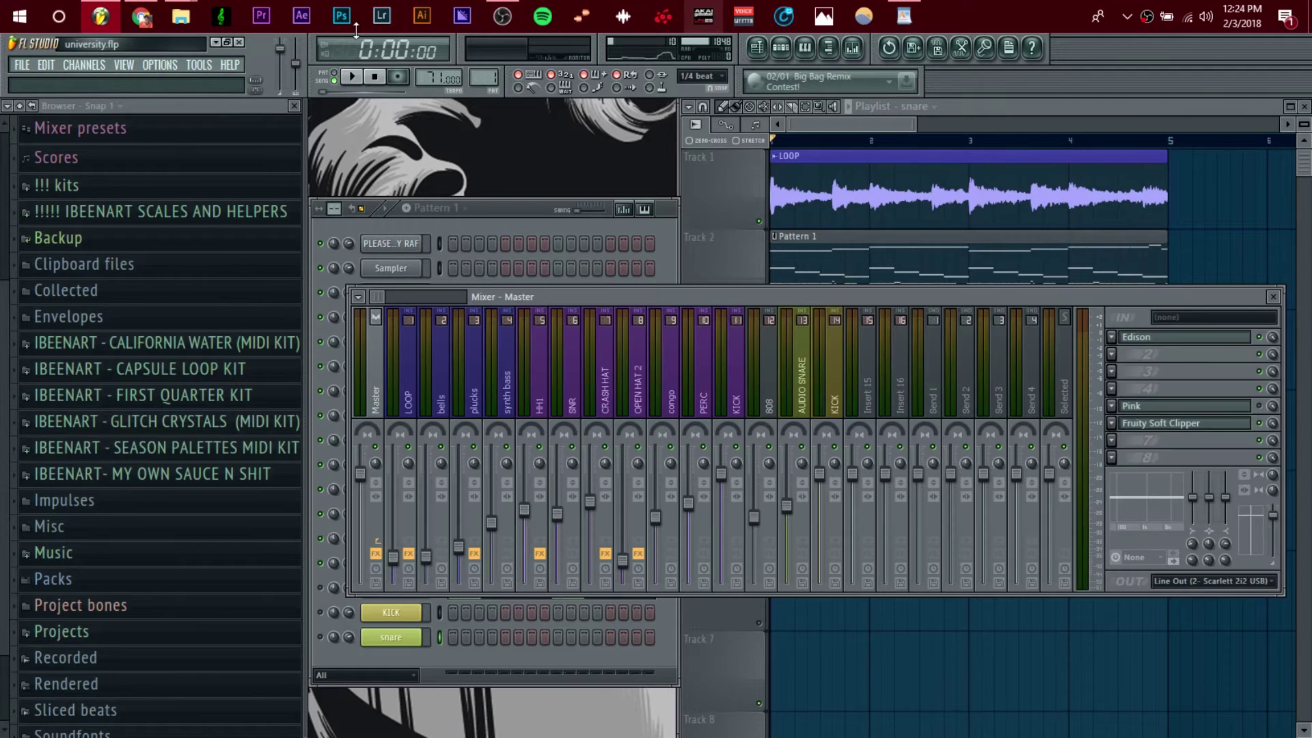
pyautogui.click(353, 78)
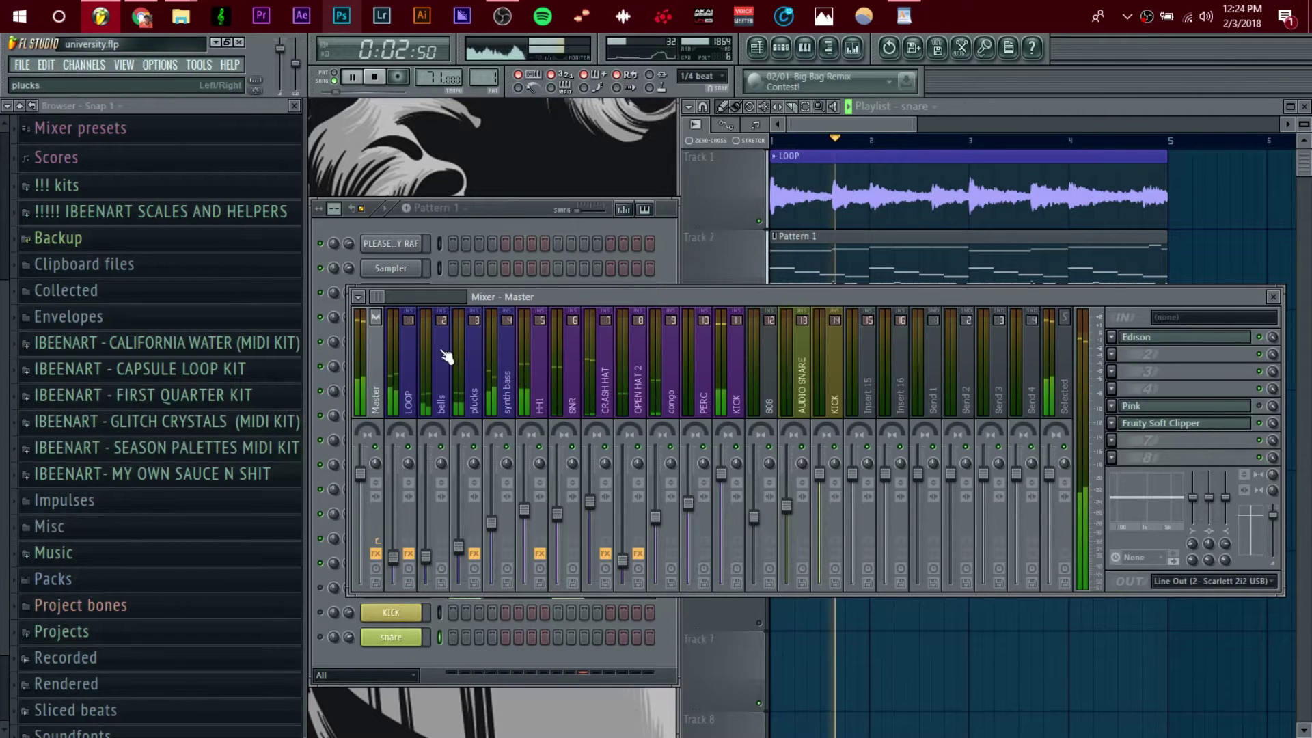
pyautogui.click(376, 78)
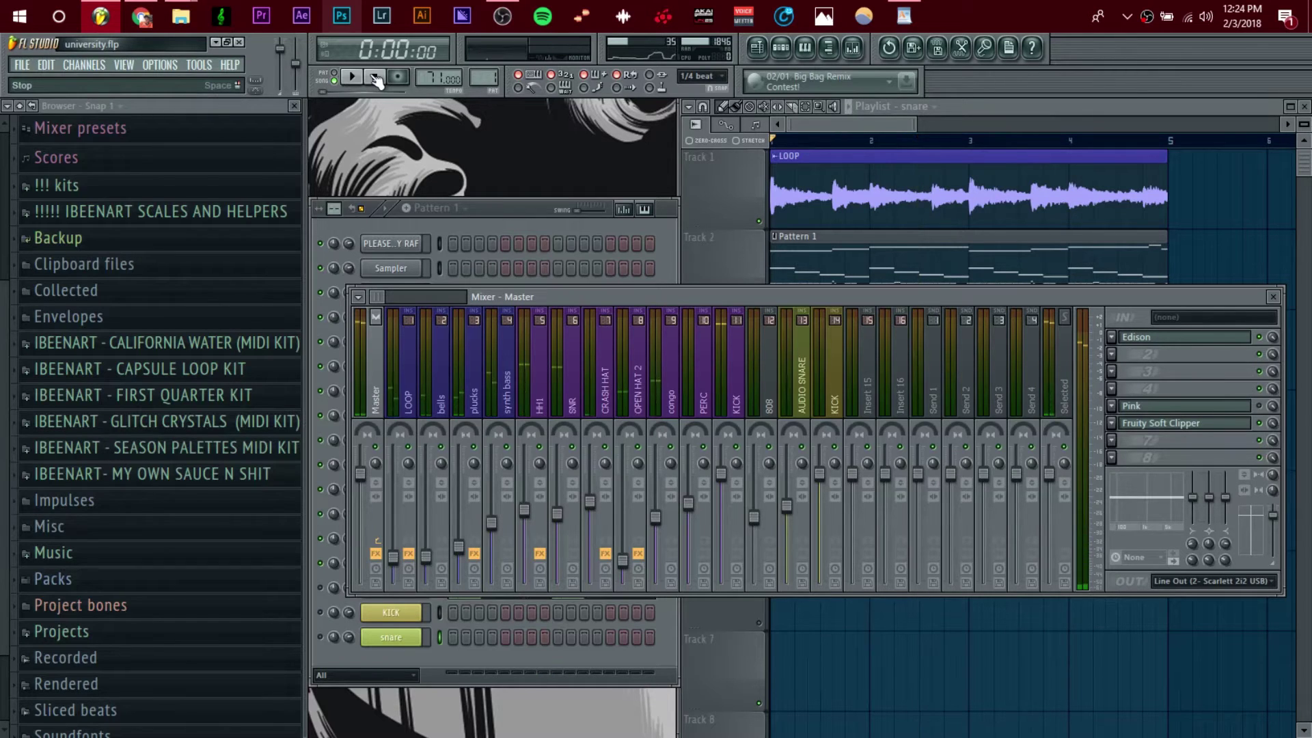
pyautogui.press('F9')
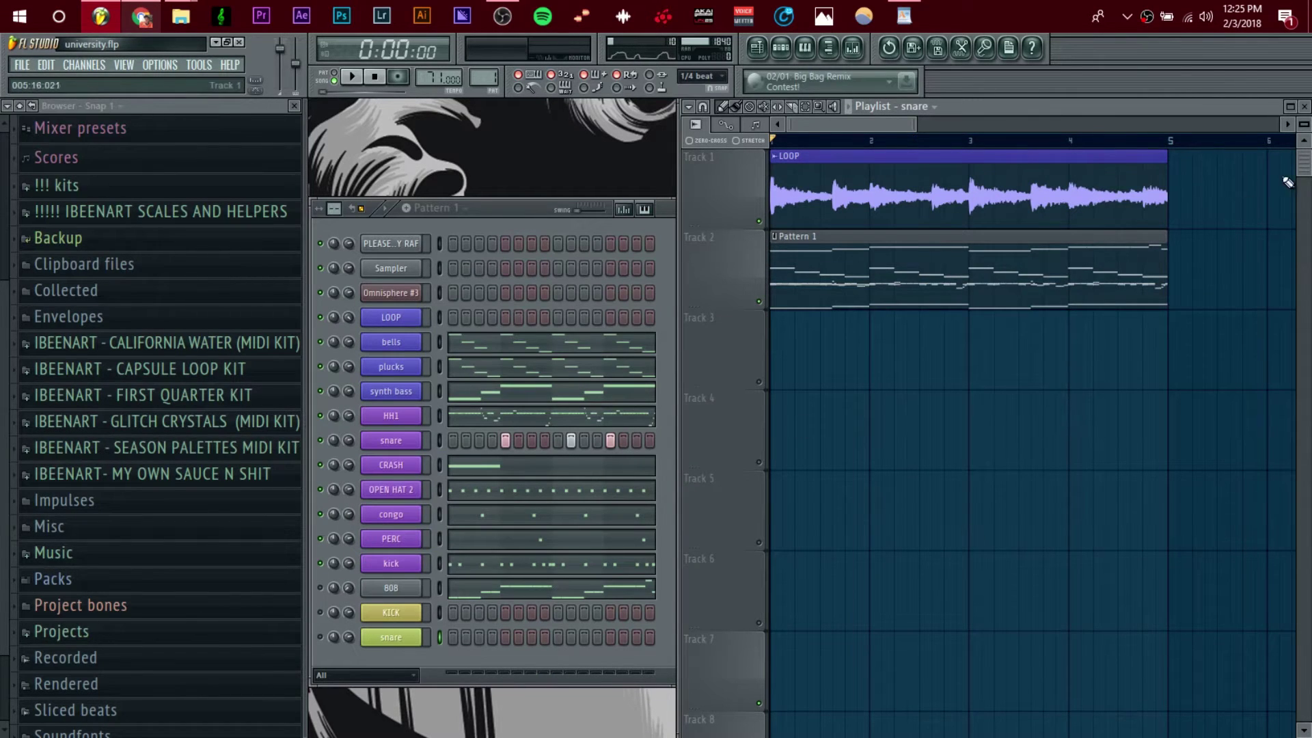
# Place the snare clips on playlist track 4 and the kick clips on track 5, and mute the purple kick and snare channels.
pyautogui.keyDown('ctrl'); pyautogui.rightClick(1177, 207); pyautogui.keyUp('ctrl')
pyautogui.click(753, 612)
pyautogui.moveTo(754, 611); pyautogui.dragTo(677, 359)
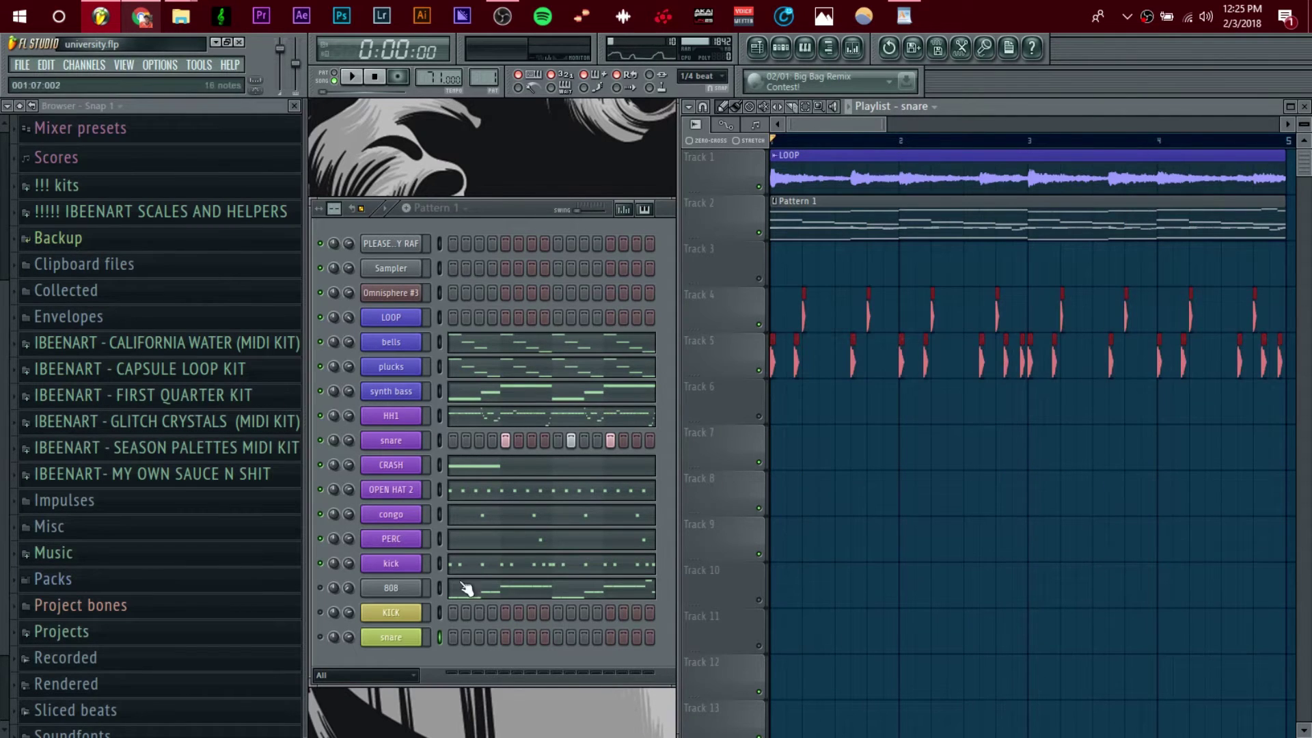
pyautogui.click(396, 636)
pyautogui.click(330, 638)
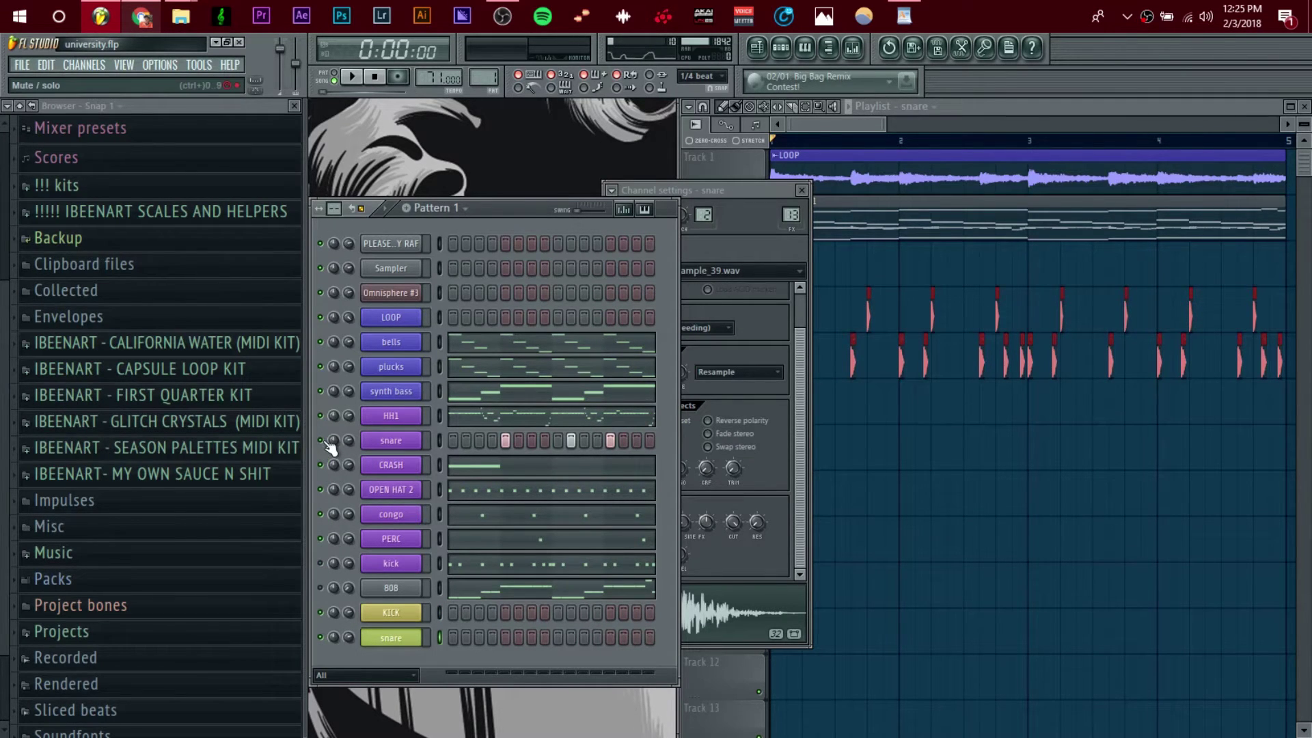
pyautogui.click(813, 232)
# Play the song and check the AUDIO SNARE mixer track and the audio clips in the playlist.
pyautogui.press('space')
pyautogui.click(828, 47)
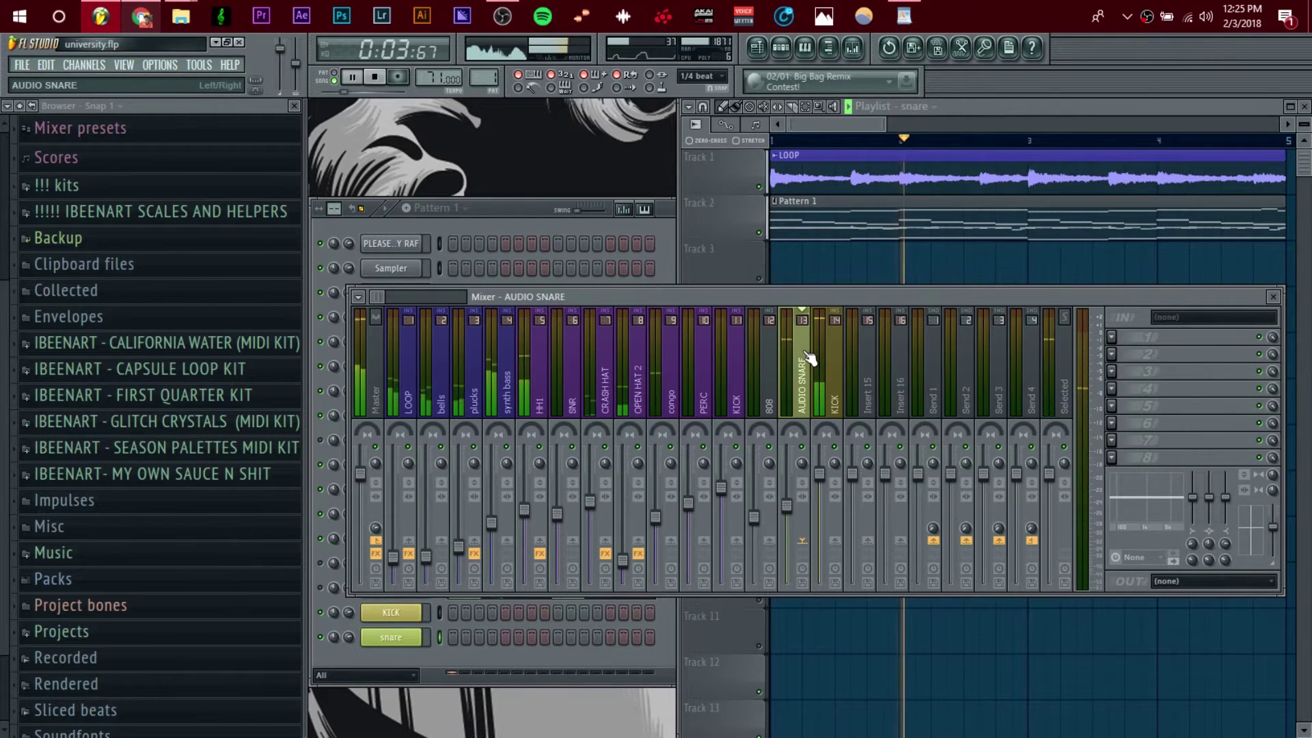
pyautogui.moveTo(823, 124)
pyautogui.mouseDown()
pyautogui.moveTo(861, 130)
pyautogui.moveTo(836, 125)
pyautogui.mouseUp()
pyautogui.click(965, 363)
pyautogui.moveTo(973, 363)
pyautogui.mouseDown()
pyautogui.moveTo(1056, 369)
pyautogui.moveTo(964, 363)
pyautogui.mouseUp()
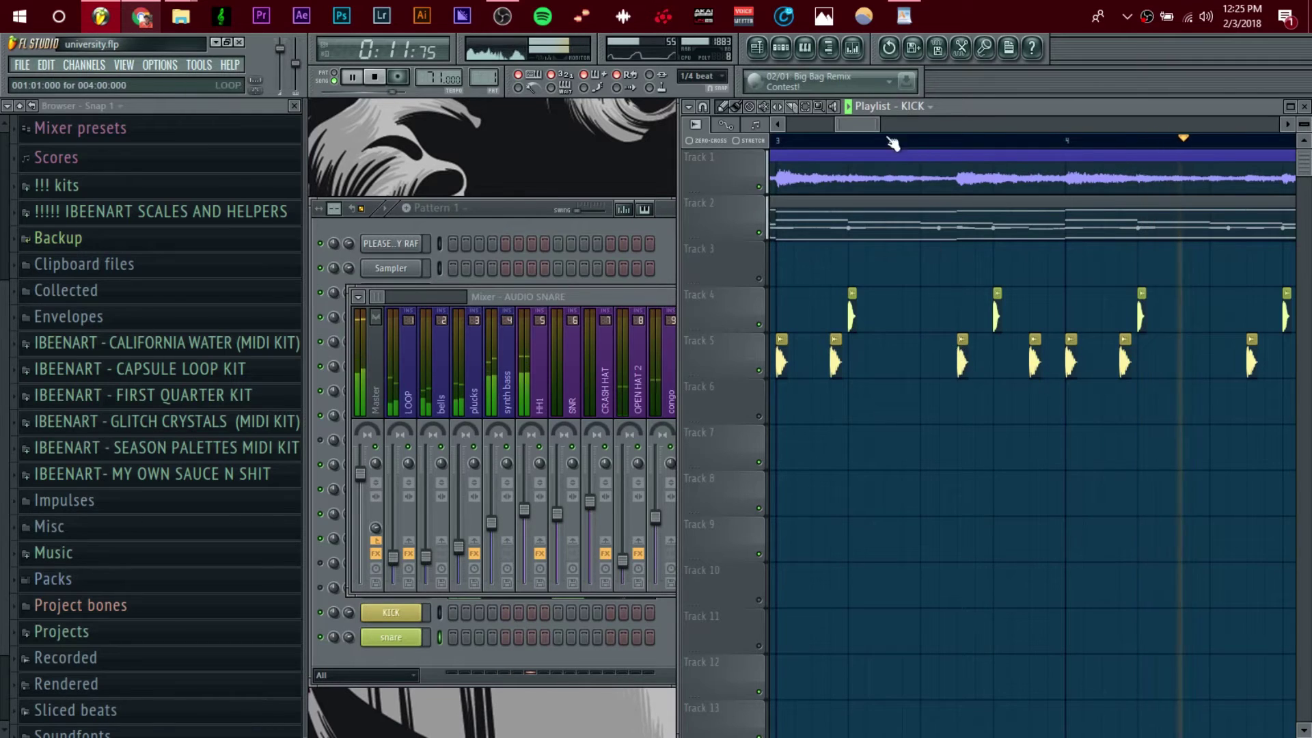
pyautogui.moveTo(899, 125); pyautogui.dragTo(836, 128)
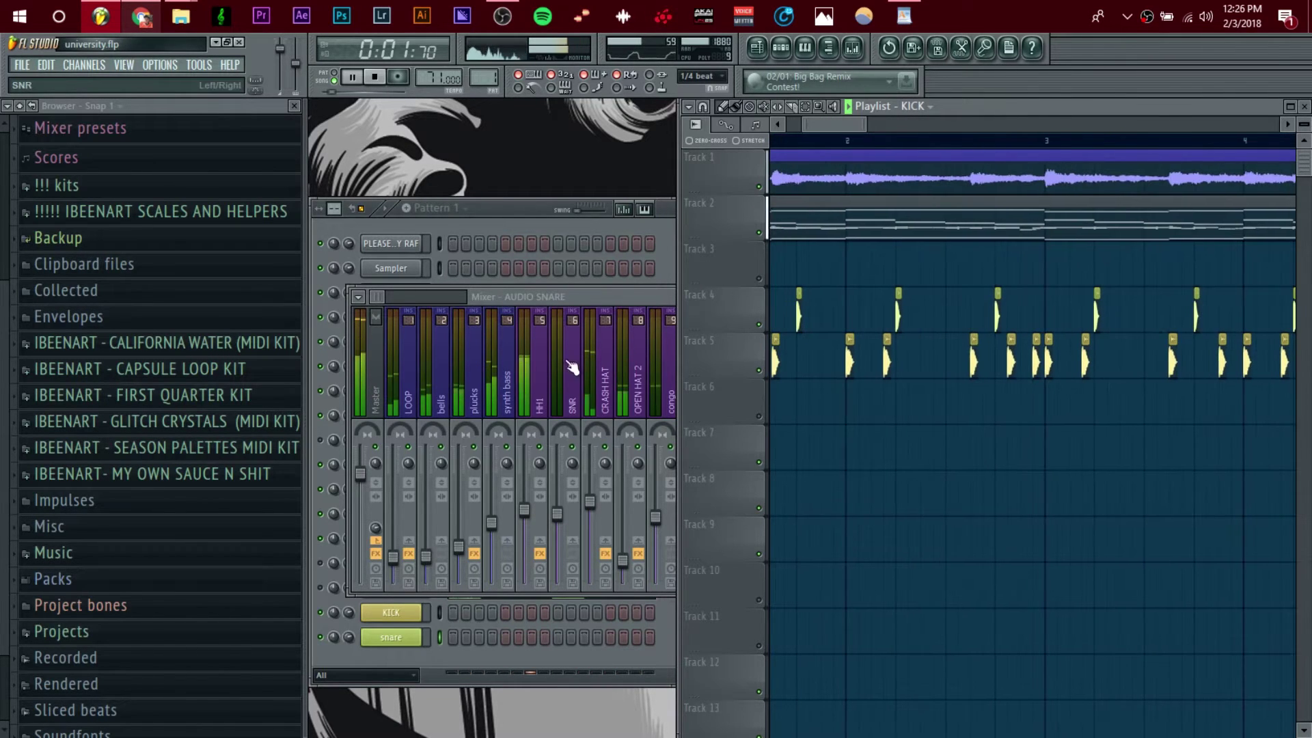
# Check the level of the yellow KICK mixer track and the kick clips on playlist track 5, then stop playback.
pyautogui.click(588, 301)
pyautogui.click(828, 349)
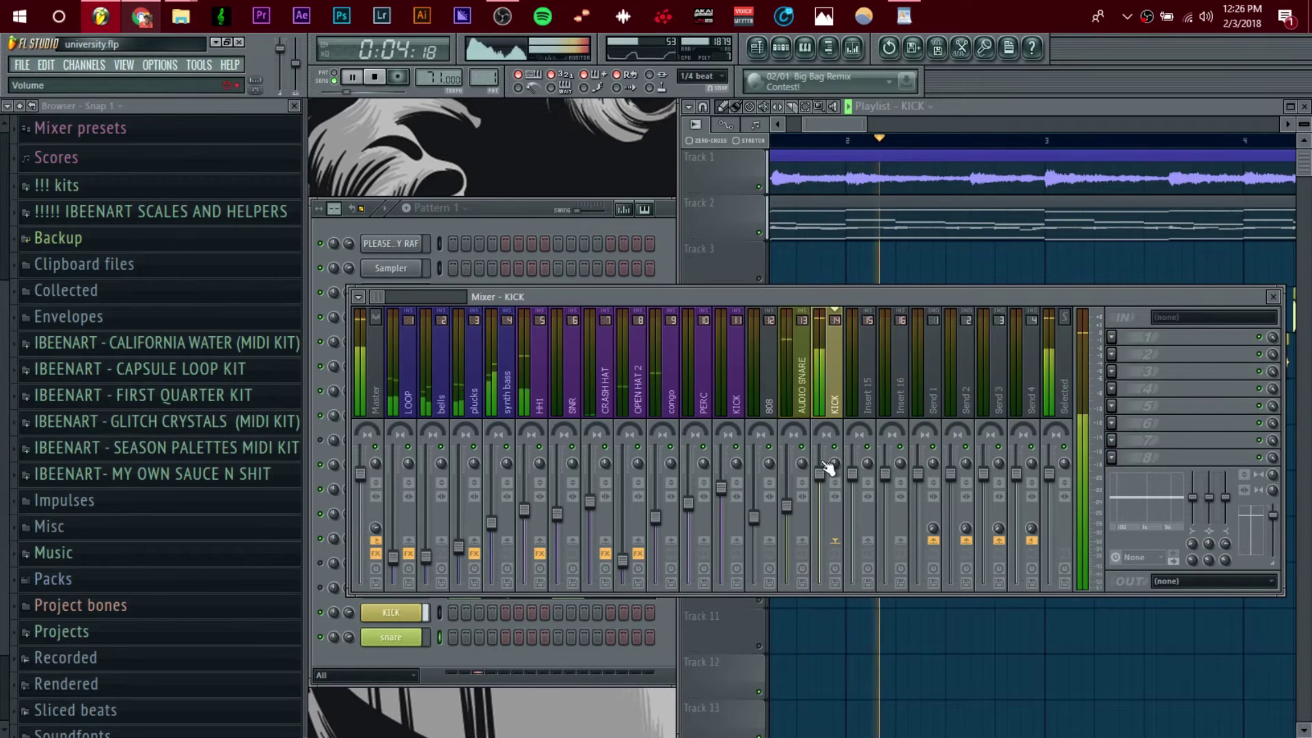
pyautogui.moveTo(867, 125); pyautogui.dragTo(871, 125)
pyautogui.click(994, 370)
pyautogui.moveTo(994, 369); pyautogui.dragTo(1101, 372)
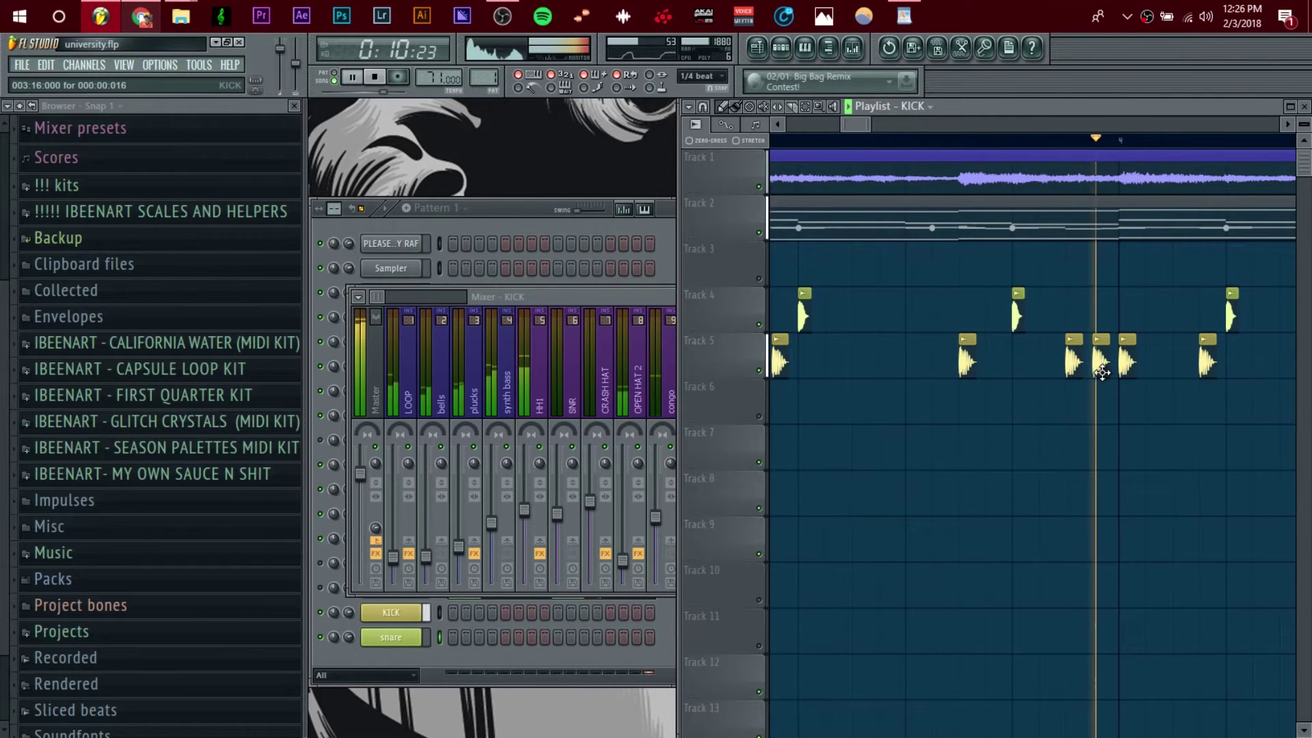
pyautogui.moveTo(870, 125); pyautogui.dragTo(916, 125)
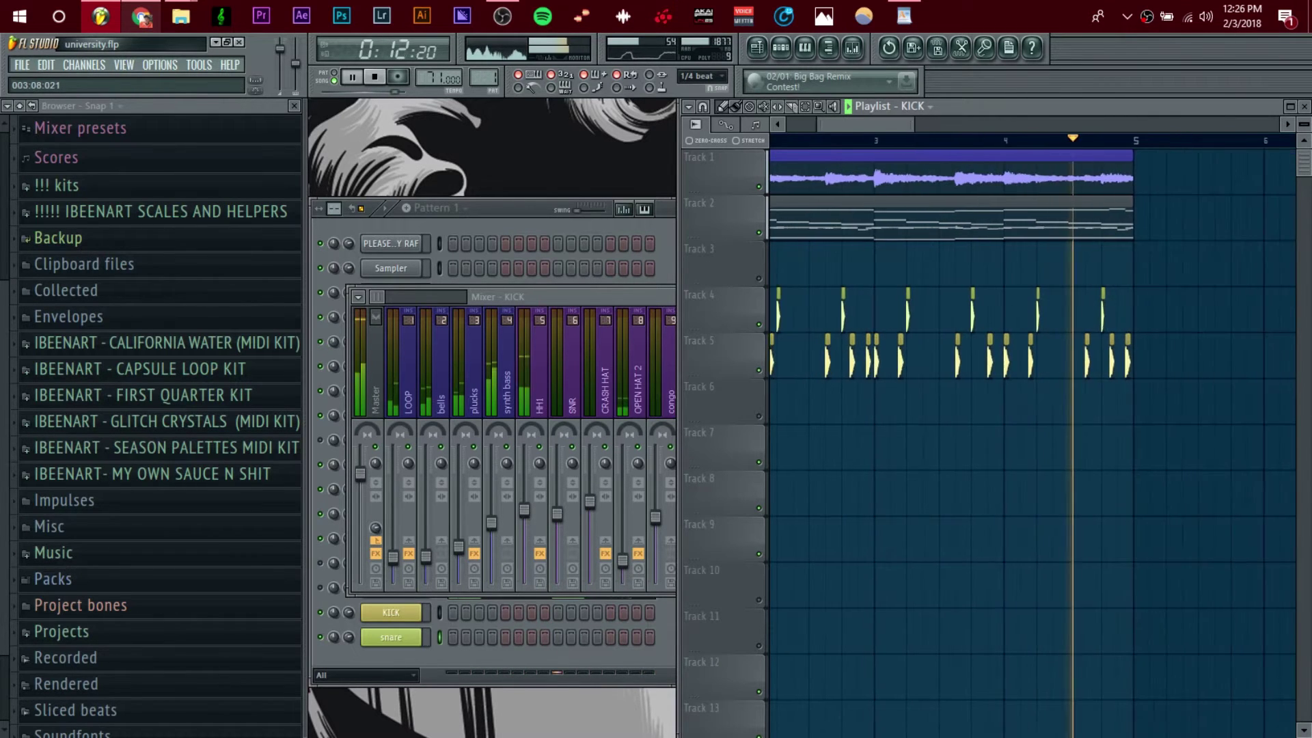
pyautogui.press('space')
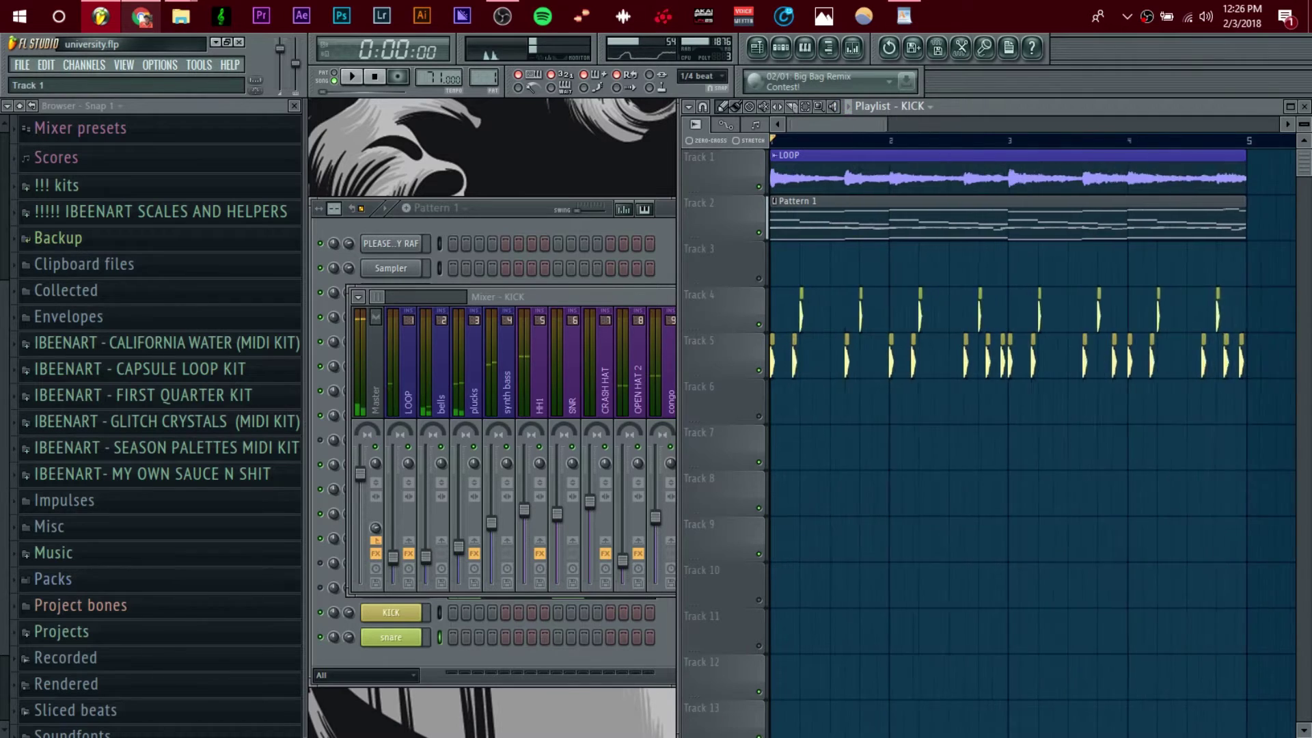
# Set the global snap to Step and change the playlist's own snap setting.
pyautogui.scroll(3, 773, 173)
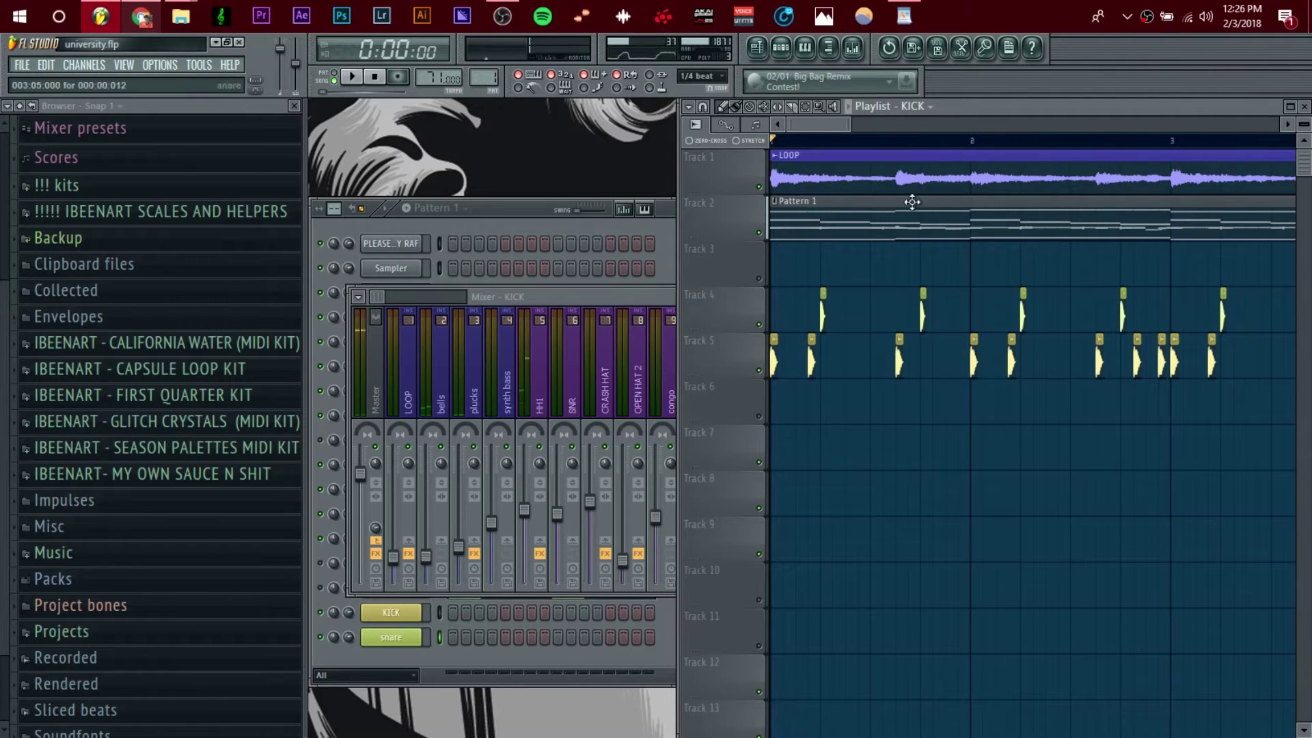
pyautogui.click(697, 75)
pyautogui.click(705, 200)
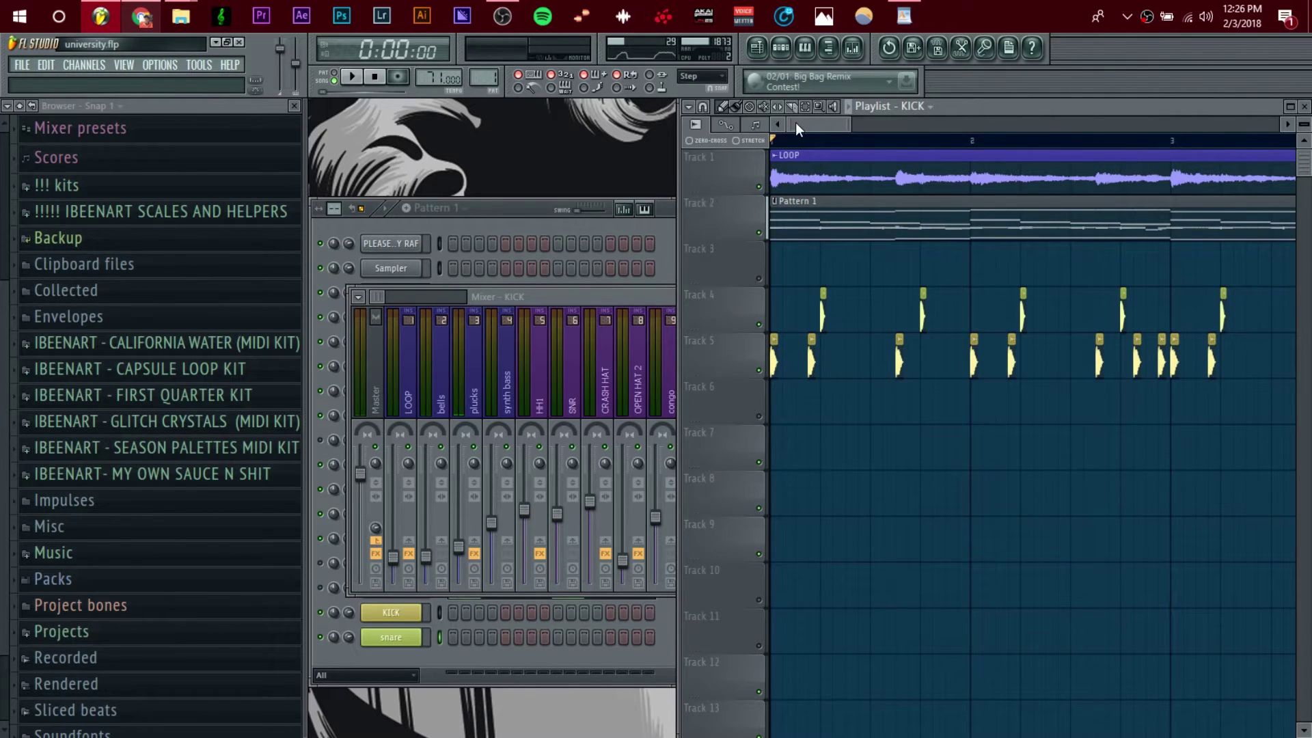
pyautogui.scroll(1, 798, 121)
pyautogui.click(704, 109)
pyautogui.click(745, 270)
pyautogui.scroll(2, 813, 147)
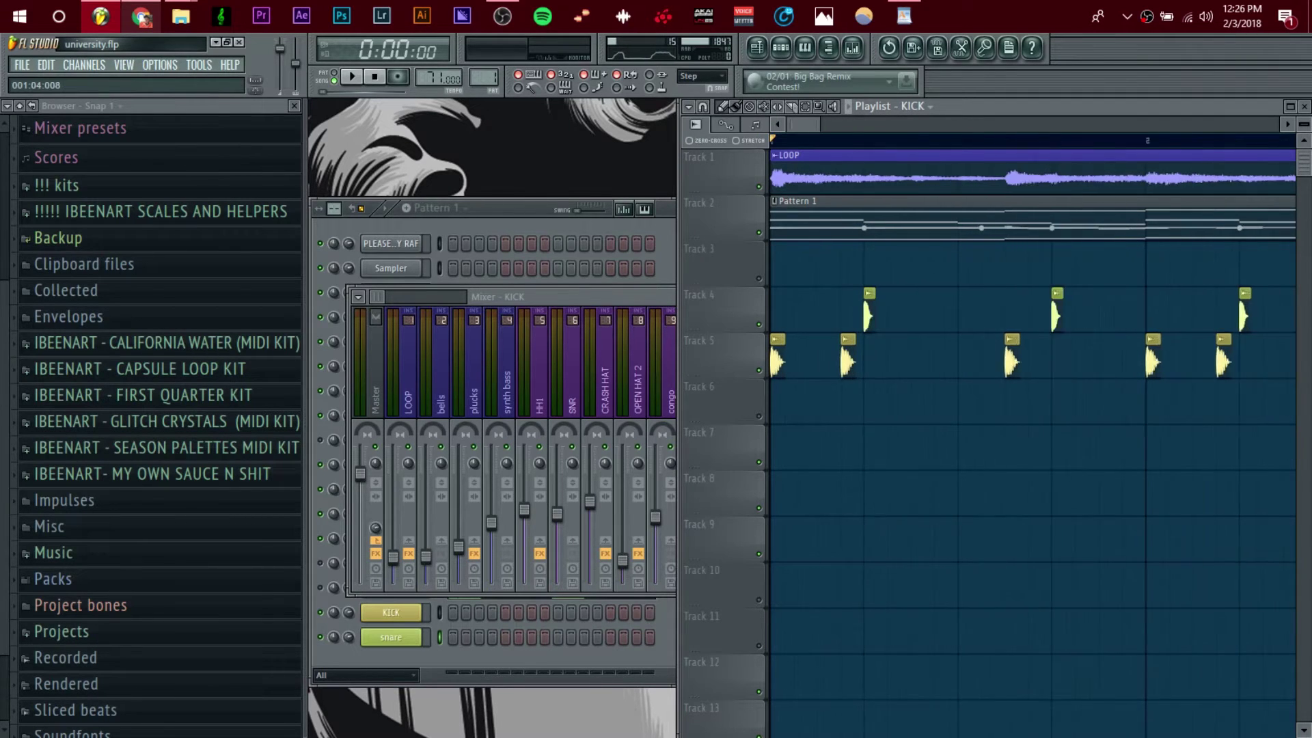
pyautogui.click(704, 107)
pyautogui.click(742, 321)
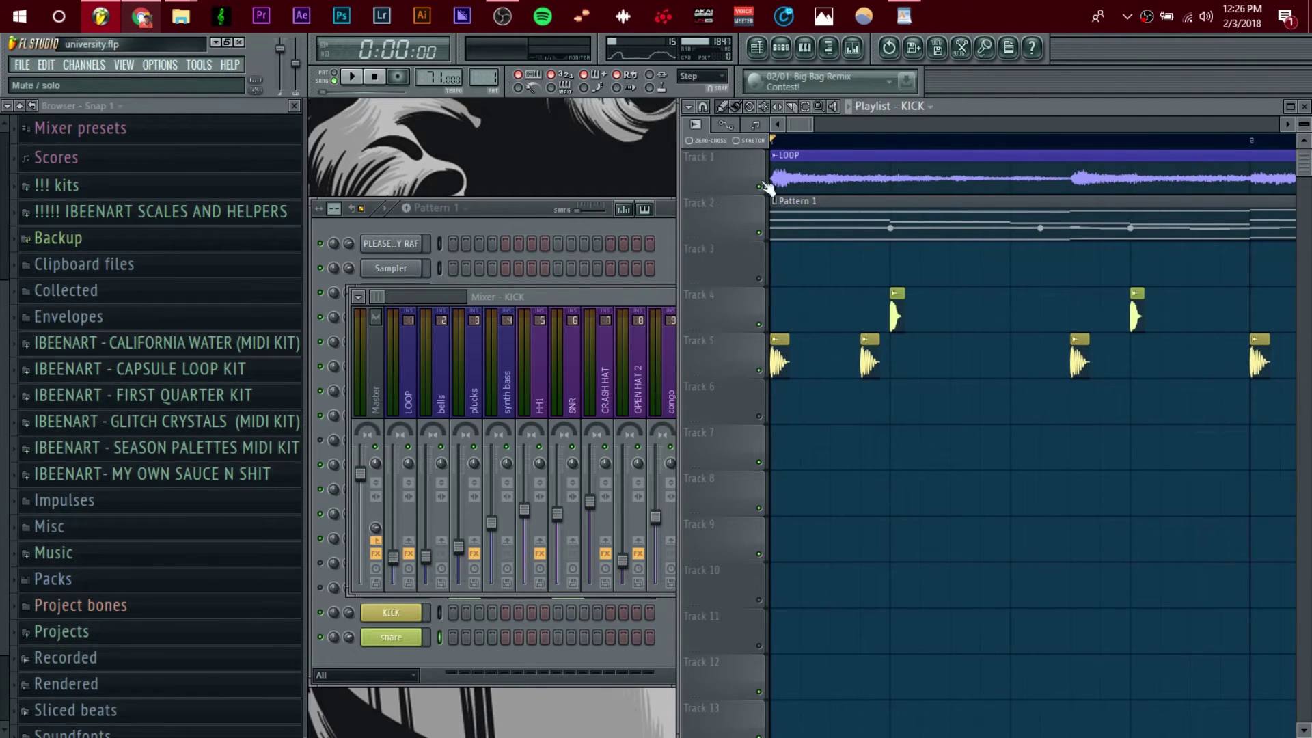
pyautogui.scroll(-3, 791, 129)
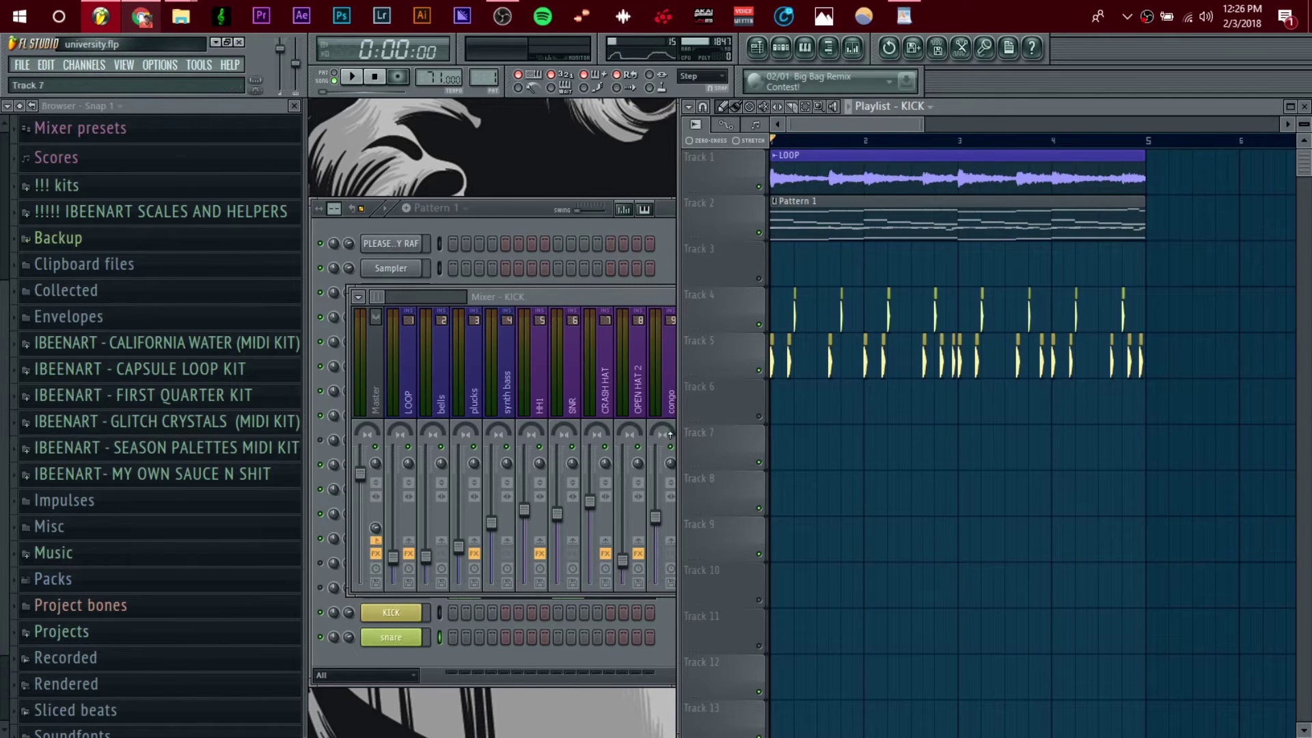
# Delete the kick and snare audio clips from playlist tracks 5 and 4 and close the mixer.
pyautogui.rightClick(956, 356)
pyautogui.rightClick(889, 307)
pyautogui.press('F9')
# Enable legacy precomputed effects in the general settings and close the settings.
pyautogui.click(160, 64)
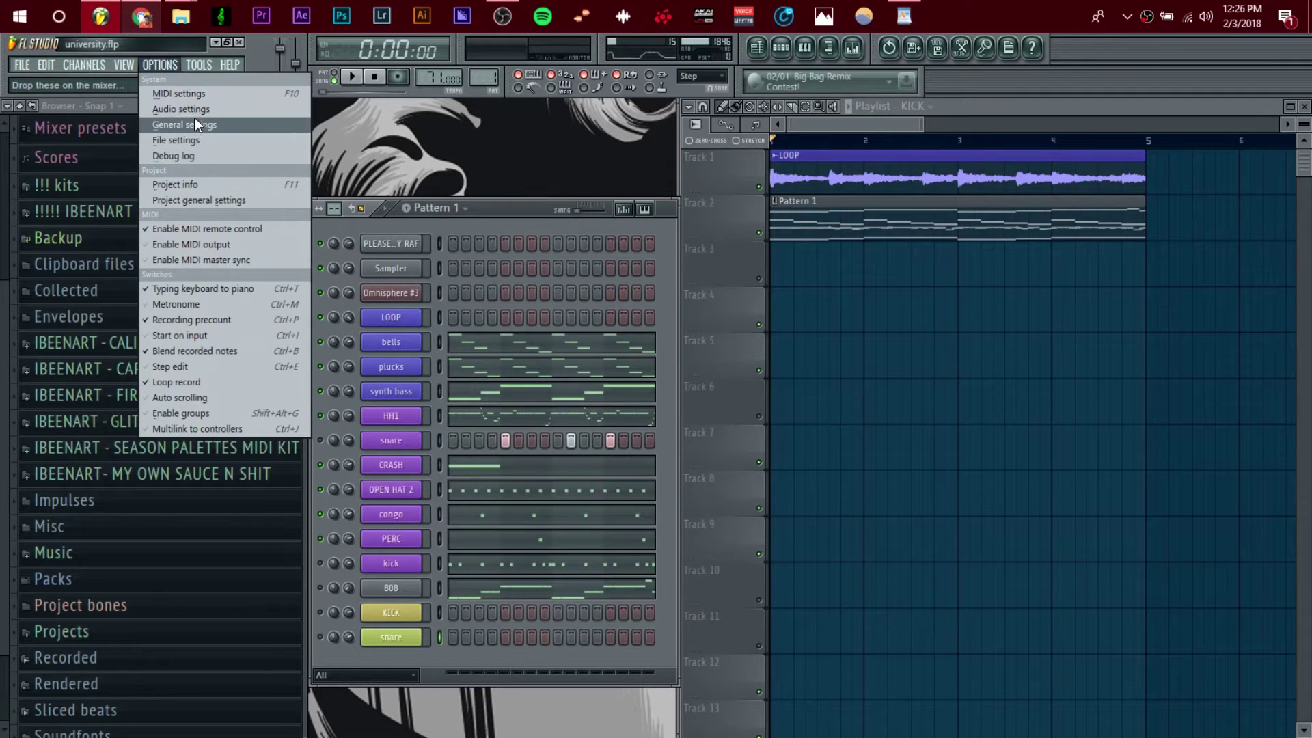
pyautogui.click(190, 123)
pyautogui.click(578, 473)
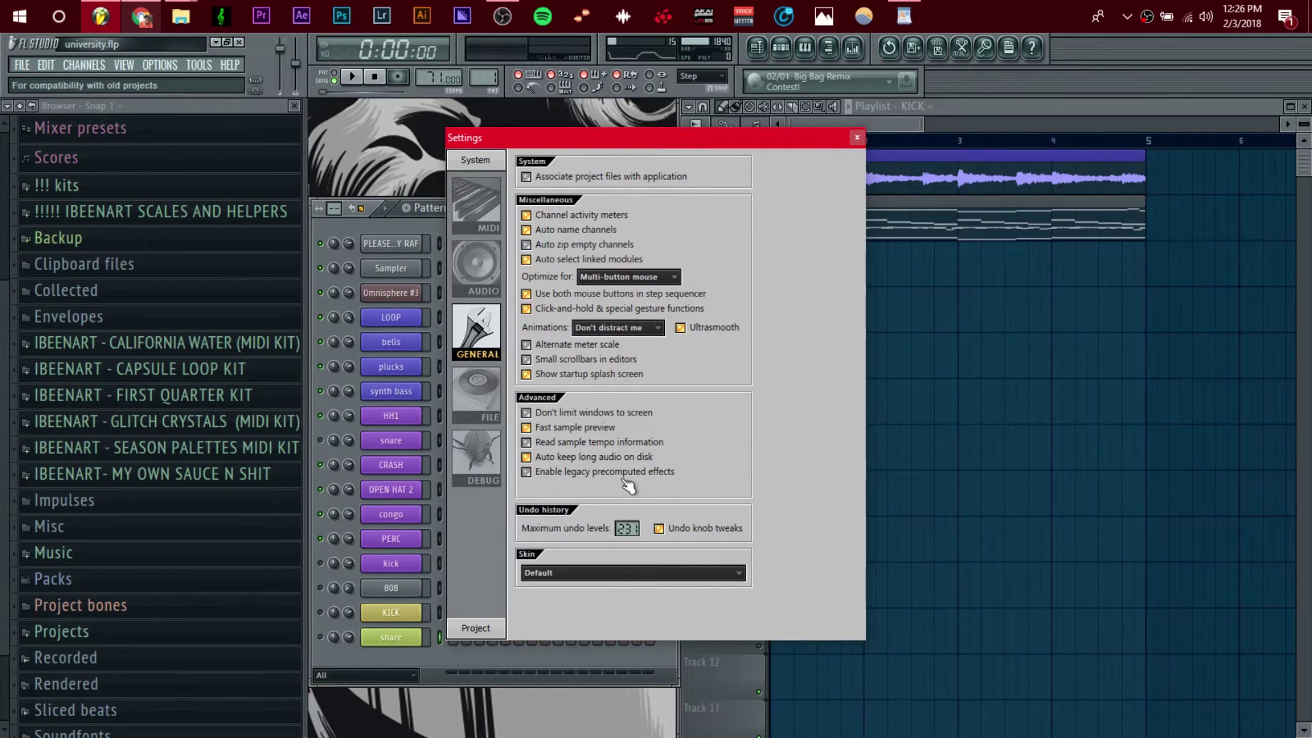
pyautogui.click(621, 476)
pyautogui.click(814, 441)
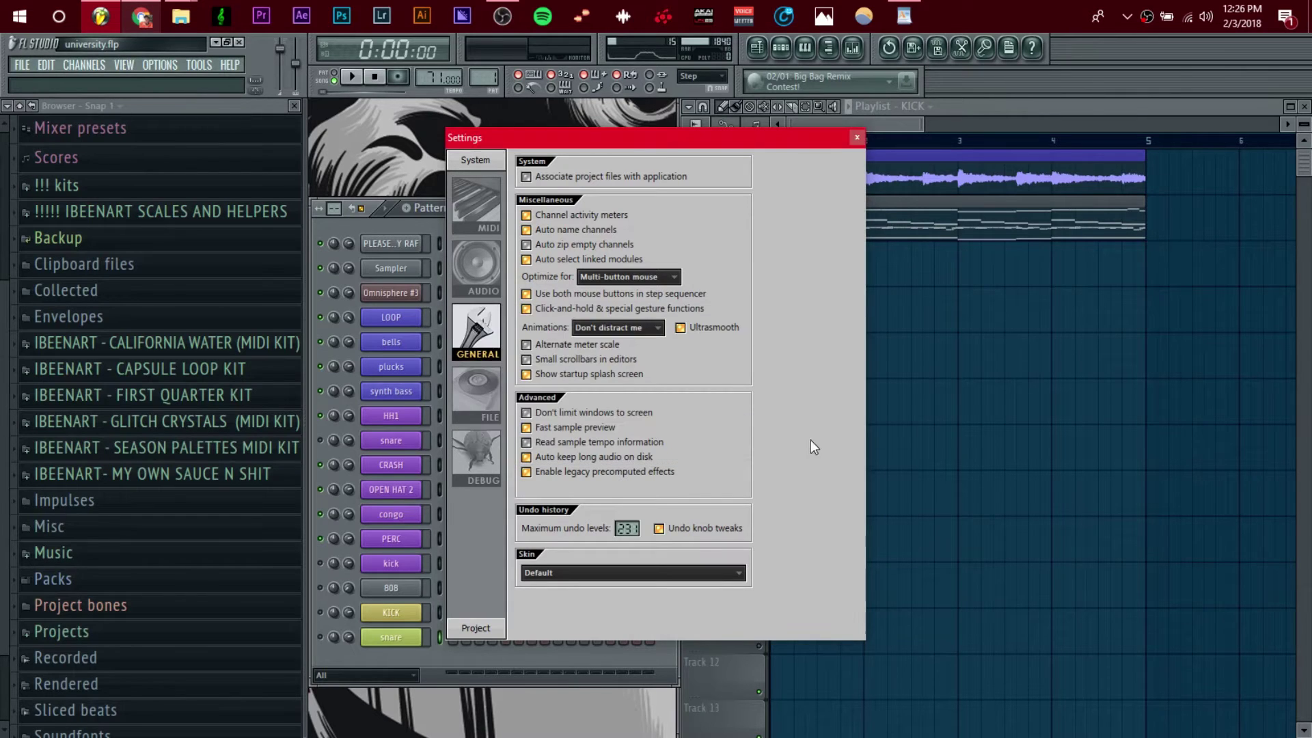
pyautogui.press('Escape')
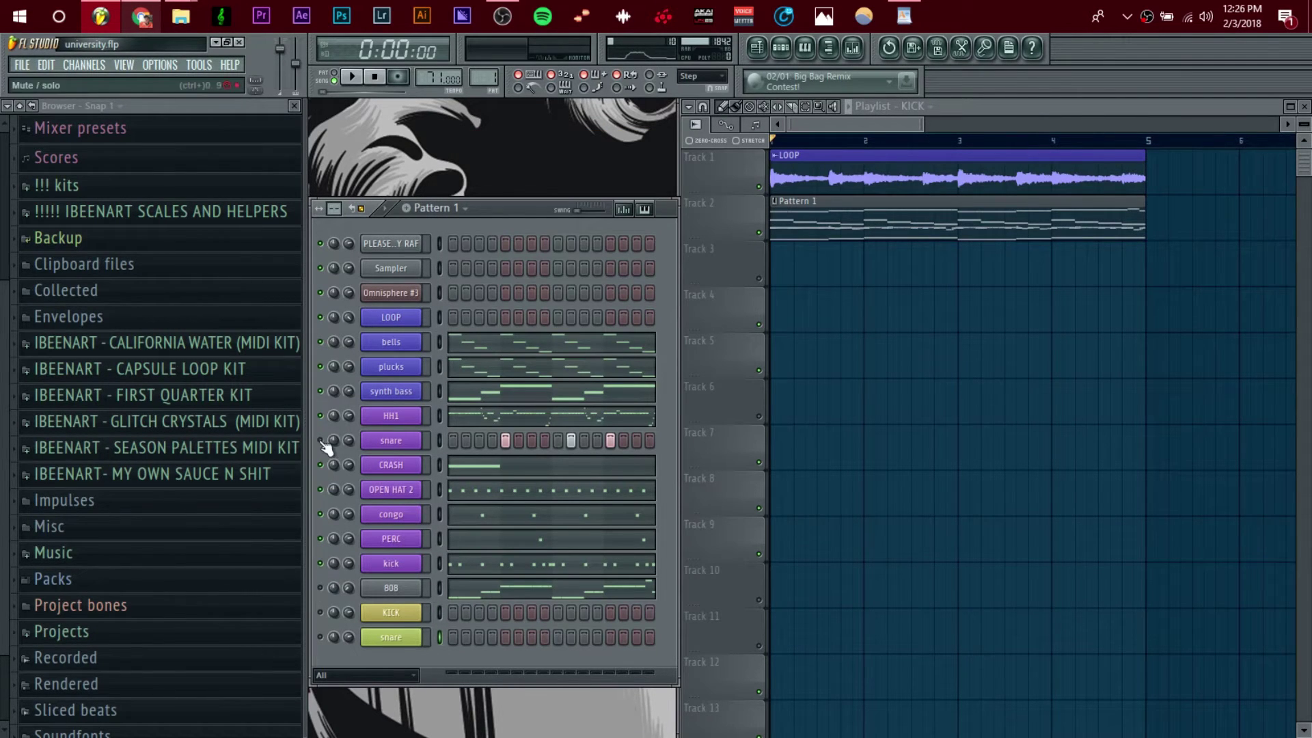
# Open the purple kick channel's settings and raise the AMP boost in its legacy effects.
pyautogui.click(396, 571)
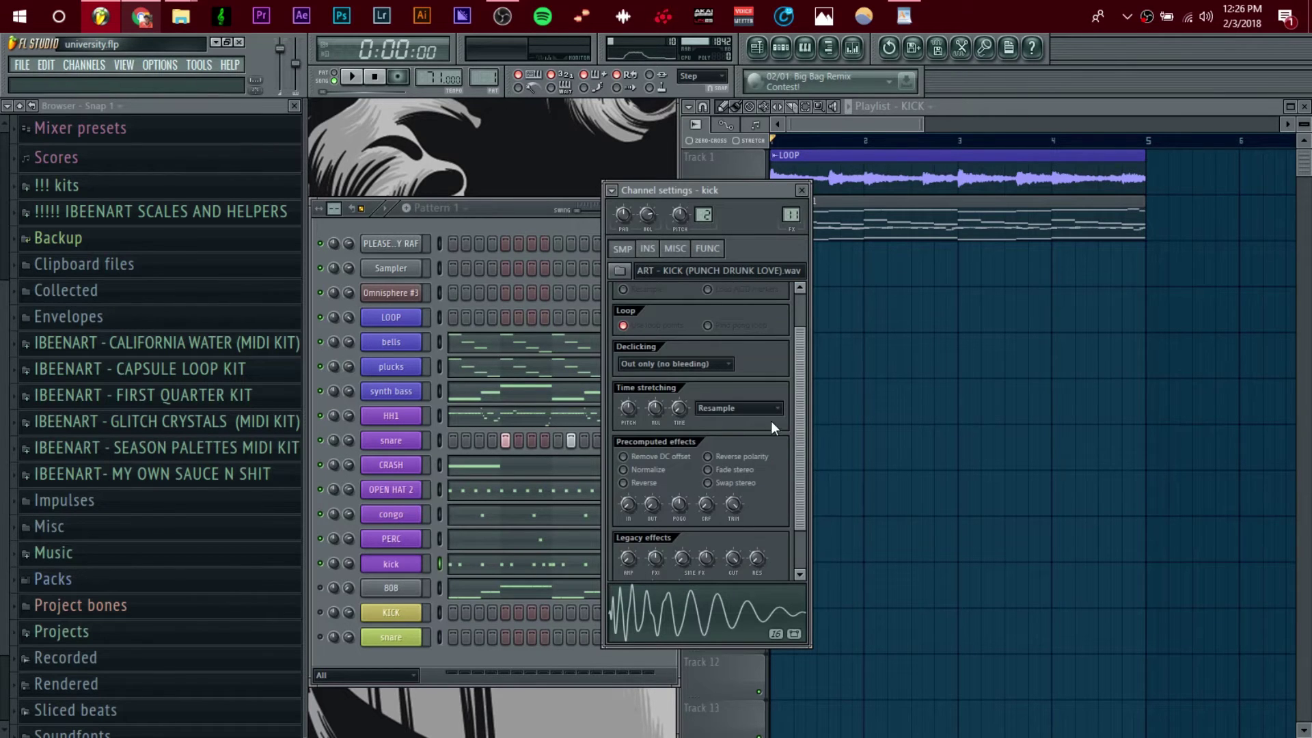
pyautogui.scroll(-1, 804, 517)
pyautogui.moveTo(677, 555); pyautogui.dragTo(677, 547)
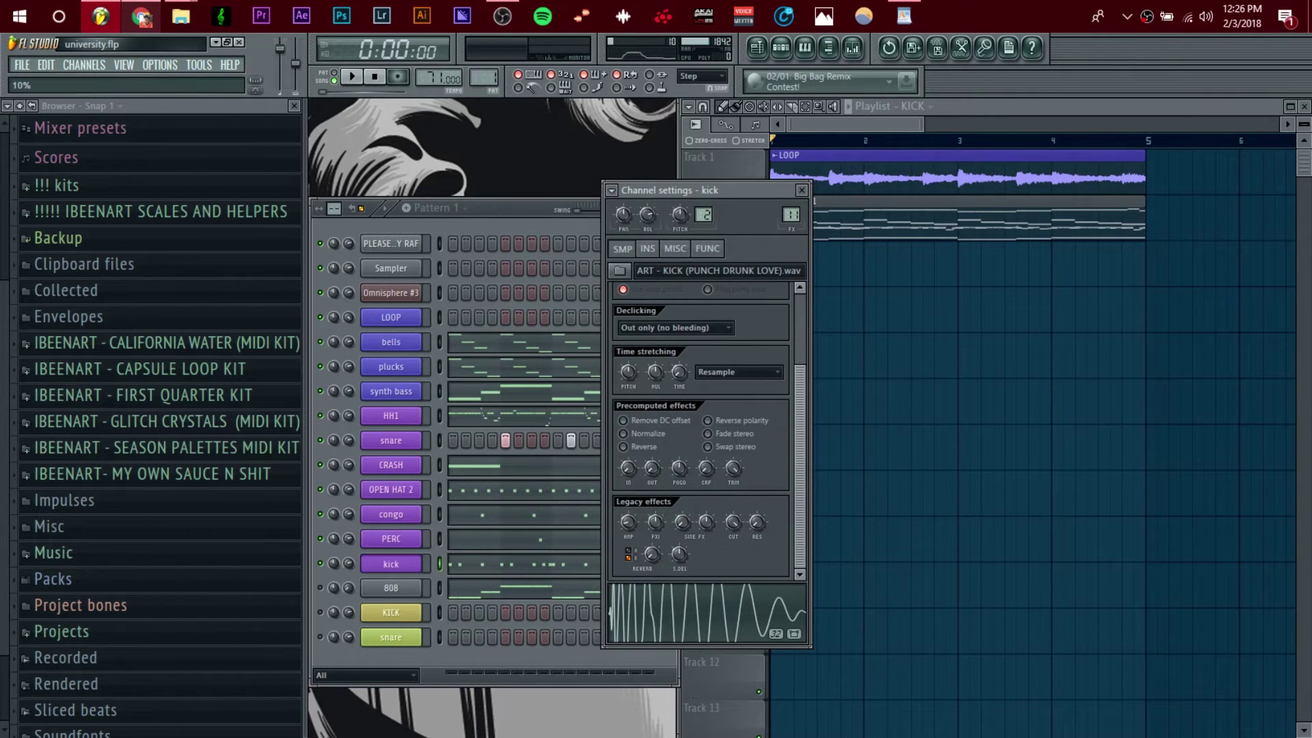
# Lower the volume of the kick's mixer track 11 during playback, close the kick's channel settings and stop the song.
pyautogui.press('space')
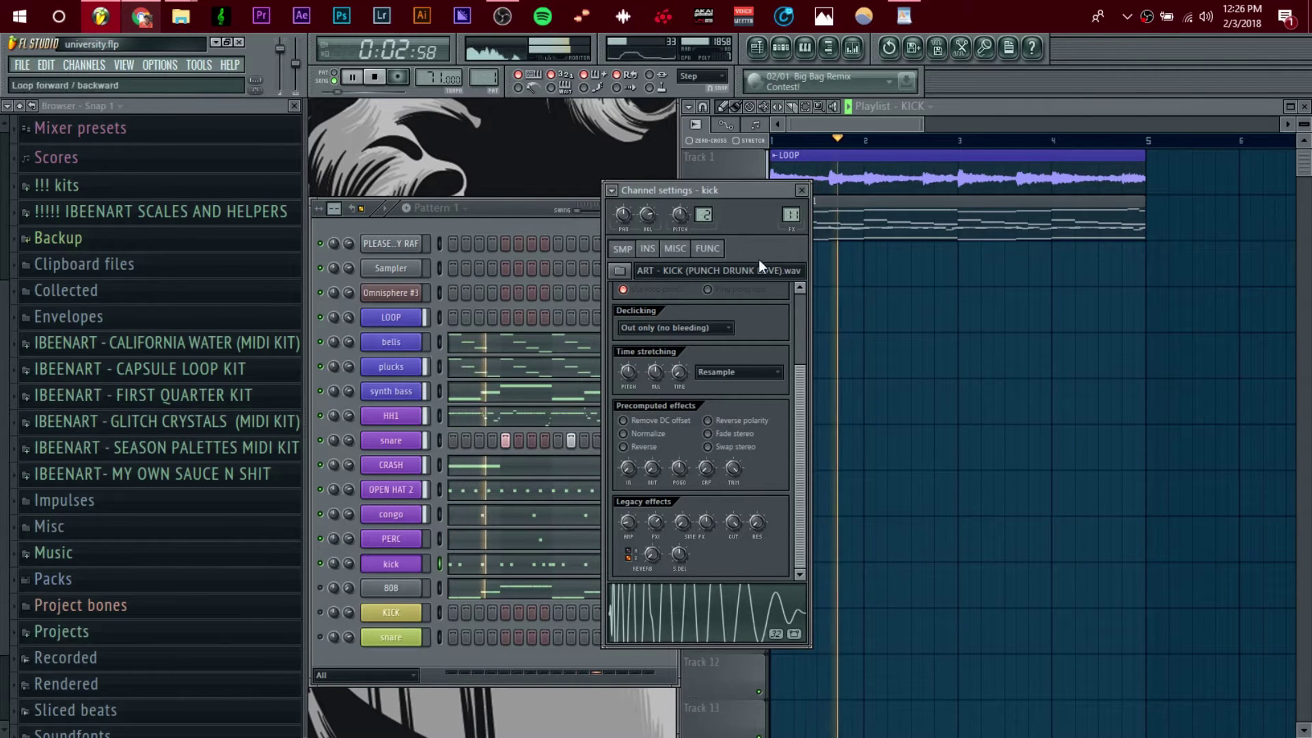
pyautogui.doubleClick(791, 215)
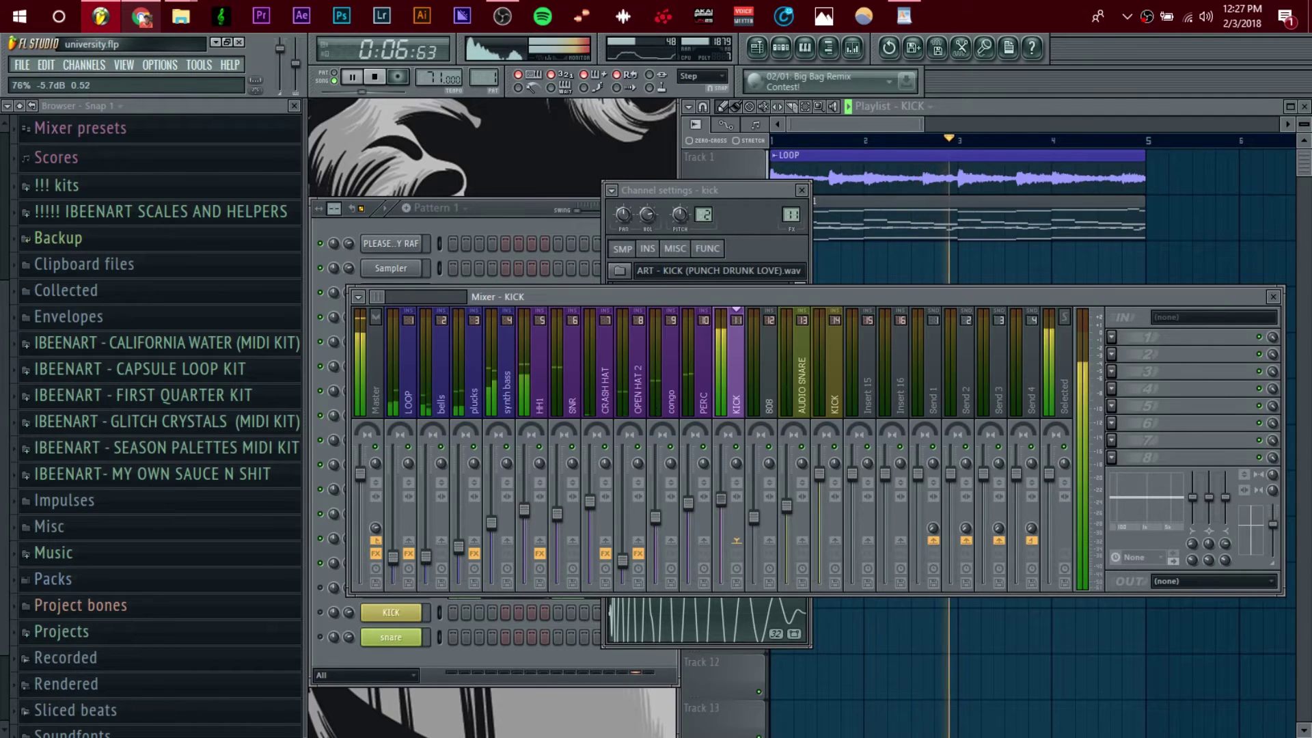
pyautogui.moveTo(721, 501); pyautogui.dragTo(726, 511)
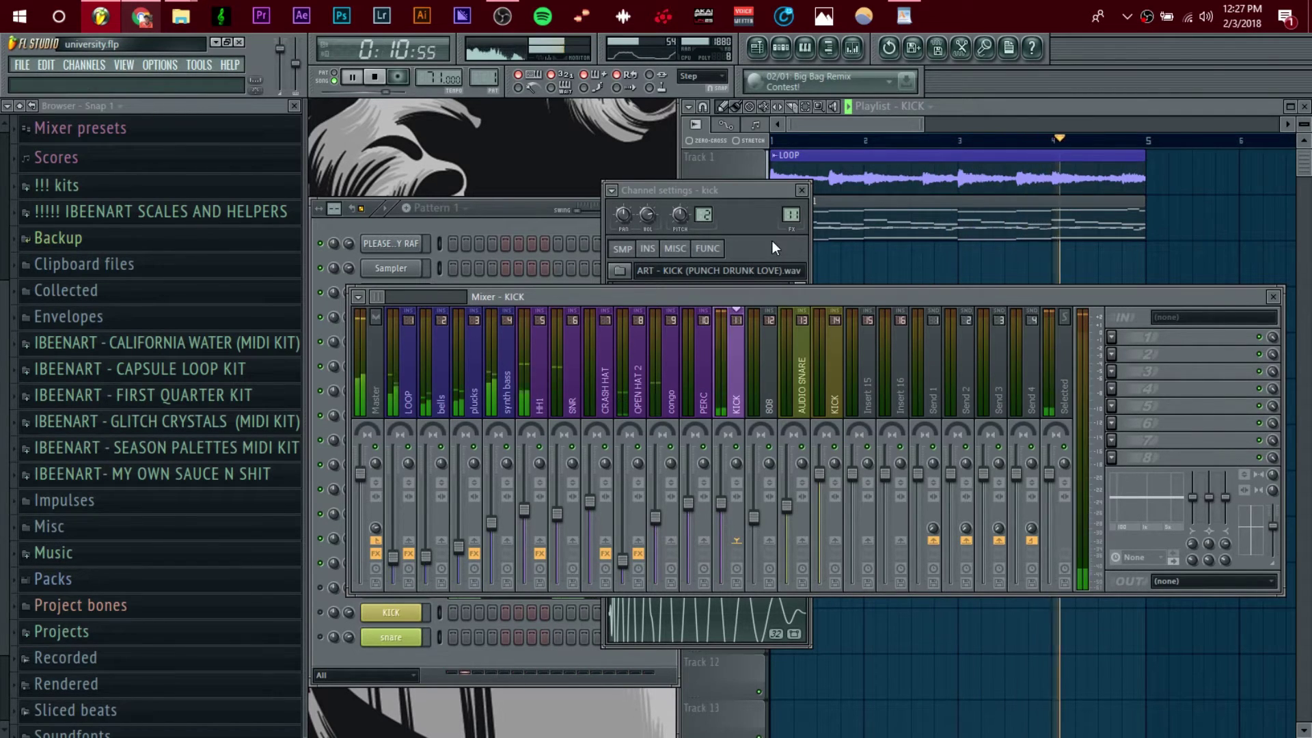
pyautogui.click(803, 192)
pyautogui.click(524, 215)
pyautogui.press('space')
# Open the purple snare channel's settings and try the AMP boost in its legacy effects.
pyautogui.click(384, 441)
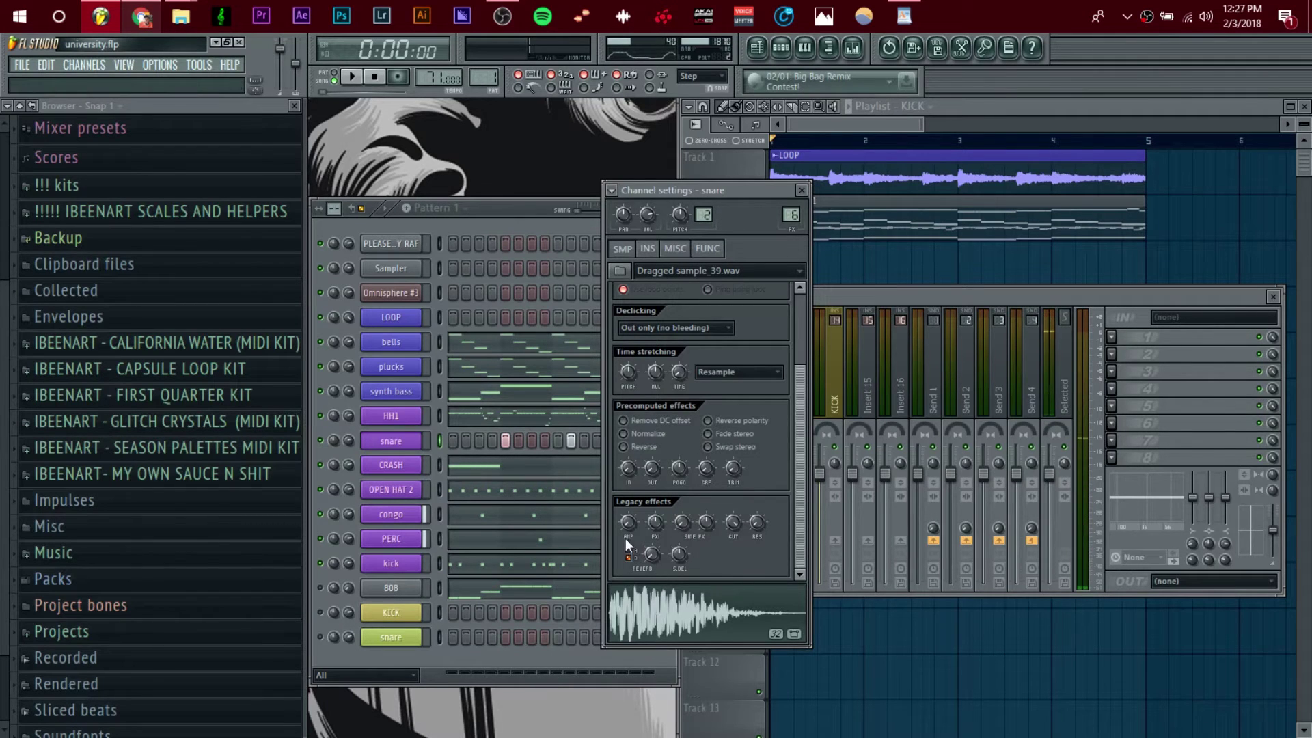
pyautogui.moveTo(626, 540); pyautogui.dragTo(622, 532)
pyautogui.scroll(-5, 629, 528)
pyautogui.scroll(2, 629, 527)
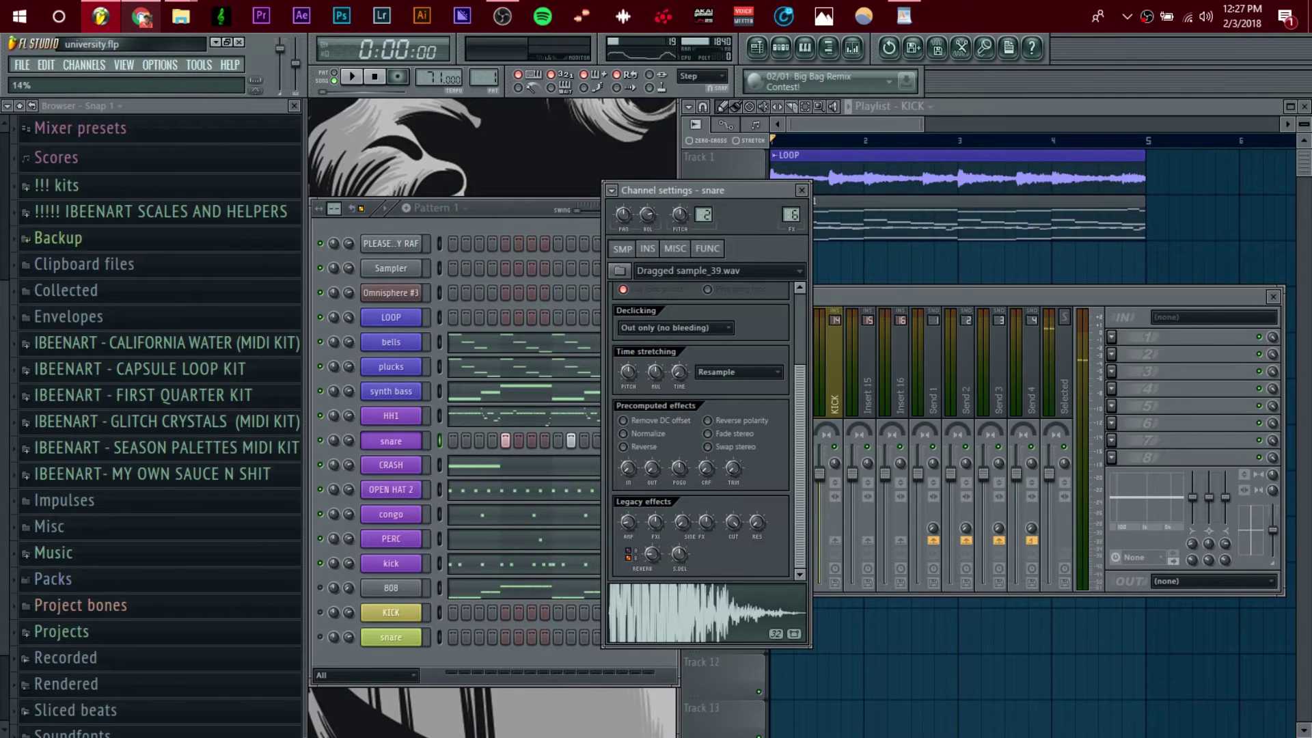
# Try different amounts of reverb types B and A on the snare sample.
pyautogui.scroll(-3, 656, 560)
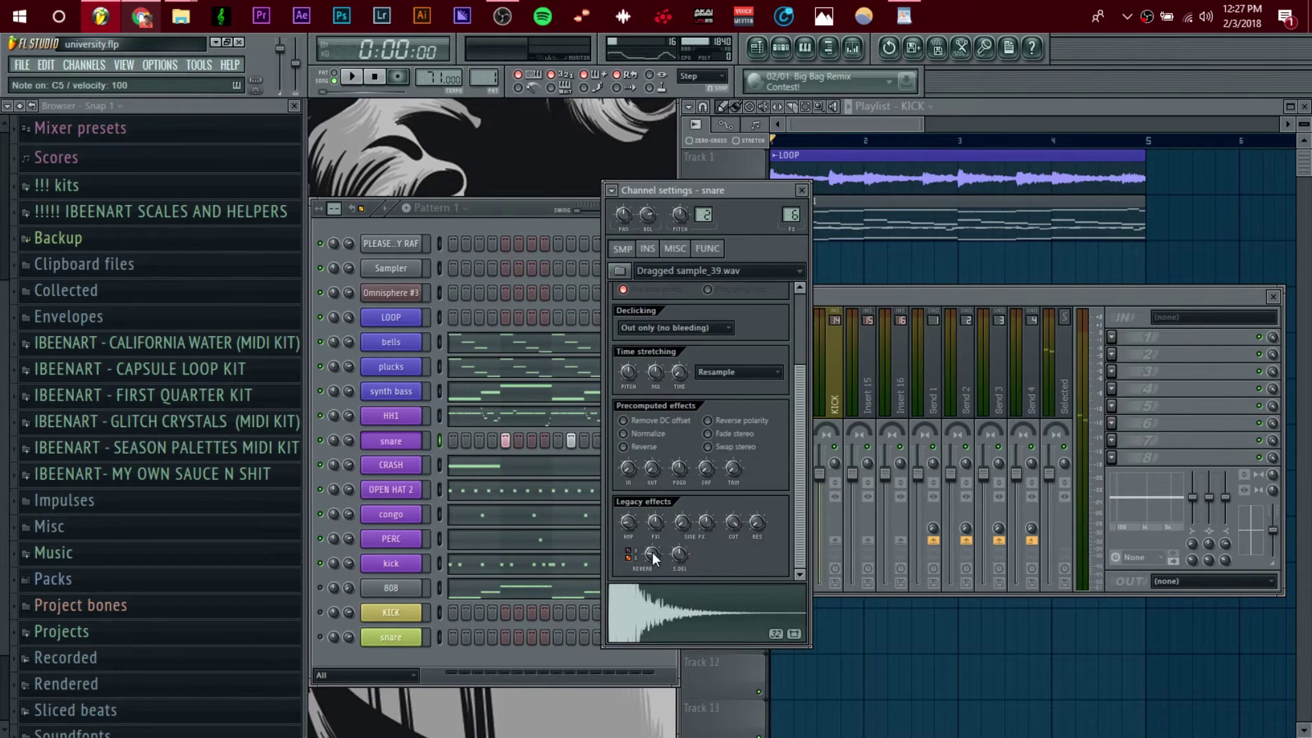
pyautogui.scroll(-2, 652, 552)
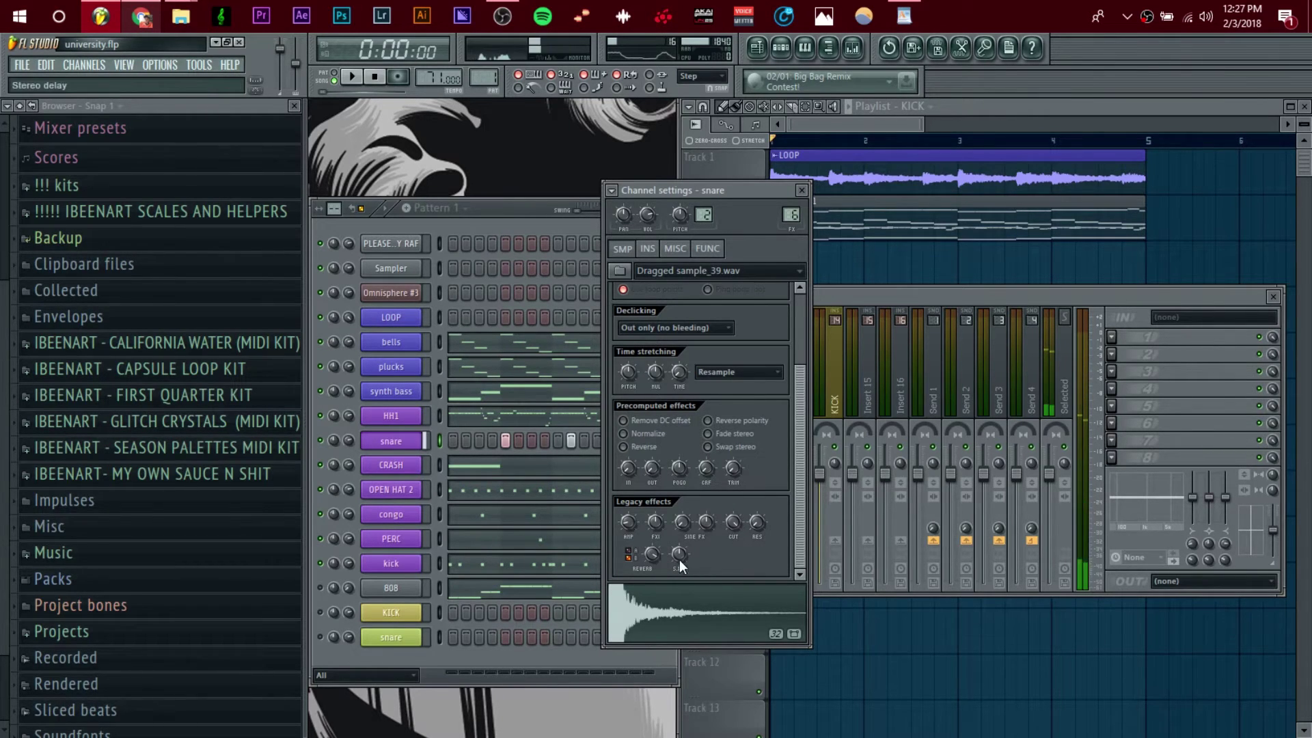
pyautogui.scroll(3, 680, 560)
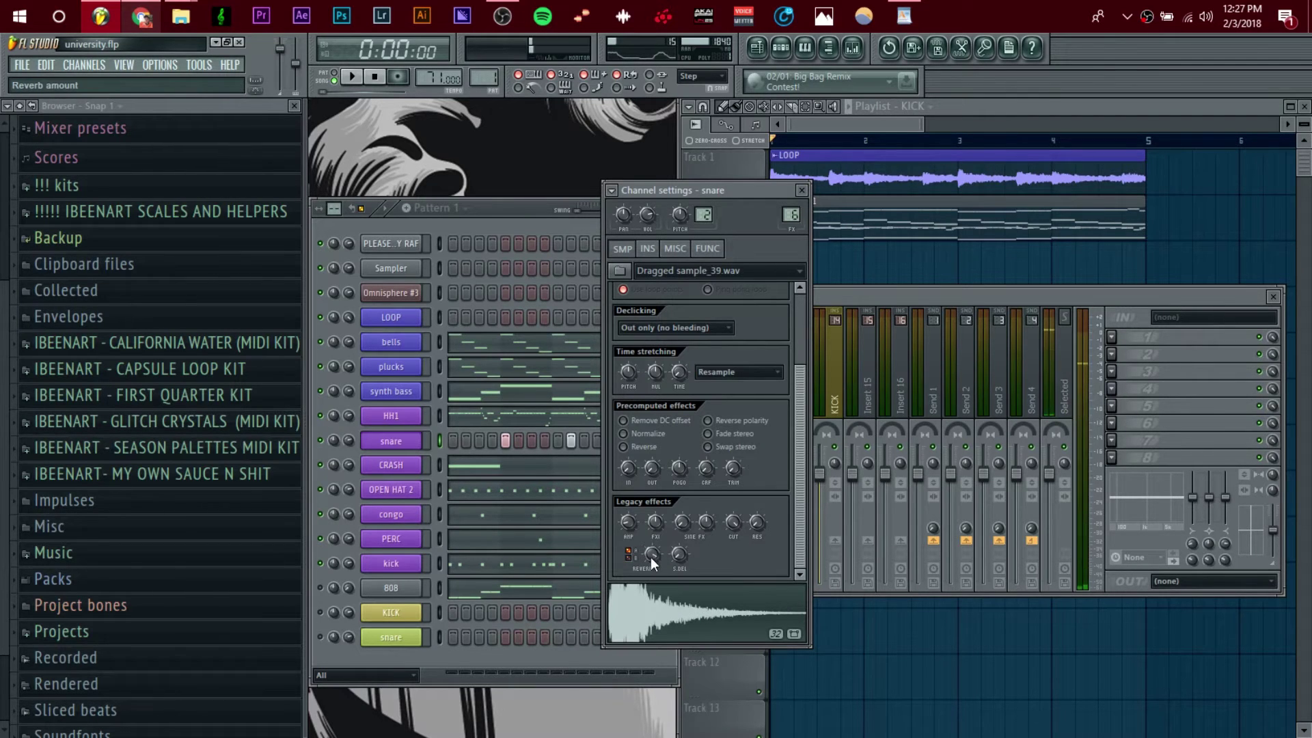
pyautogui.scroll(3, 650, 556)
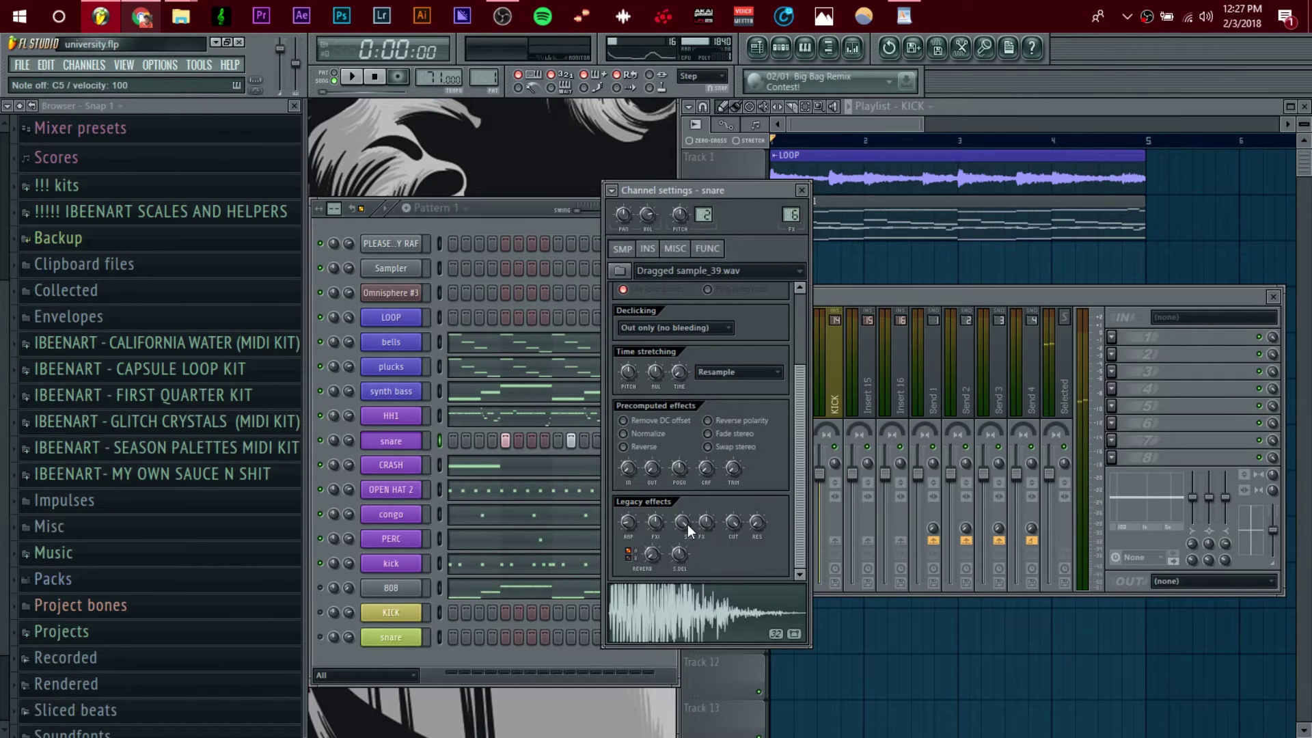
# Try the sine amp modulation and the filter cutoff on the snare sample.
pyautogui.moveTo(686, 522); pyautogui.dragTo(686, 581)
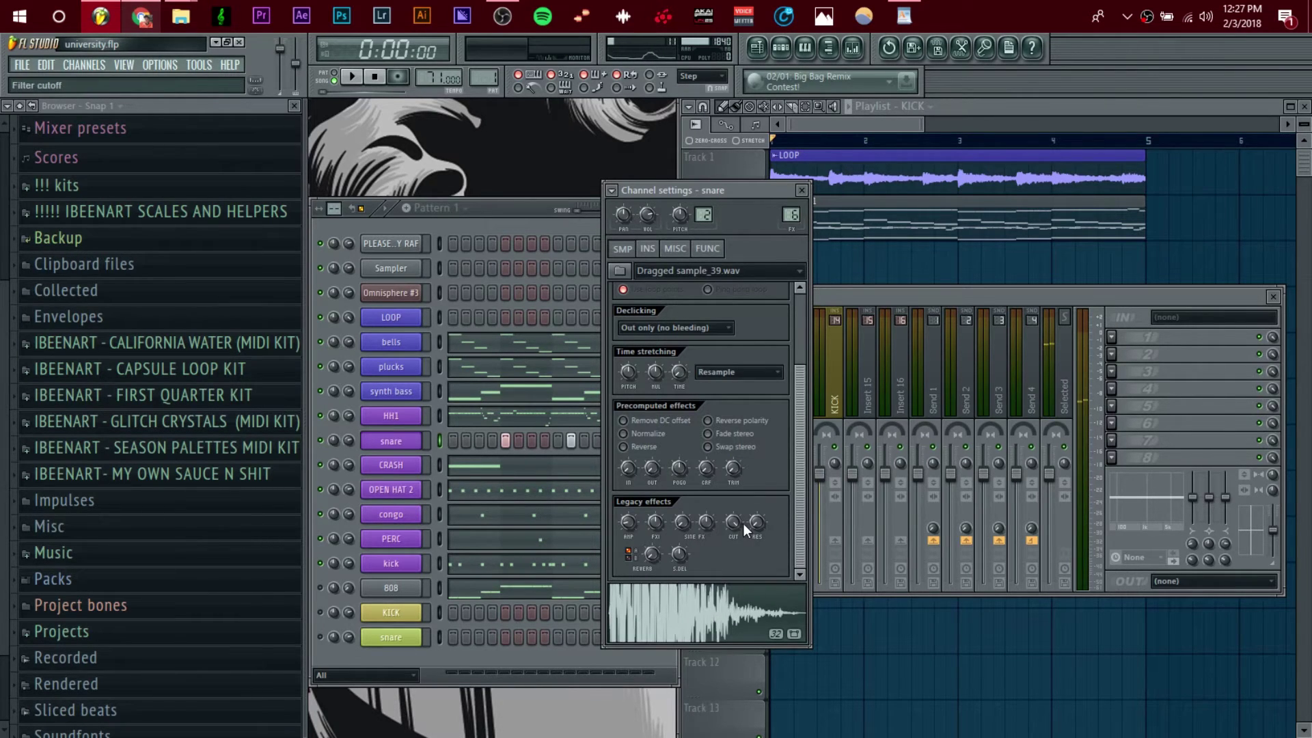
pyautogui.moveTo(738, 525); pyautogui.dragTo(739, 541)
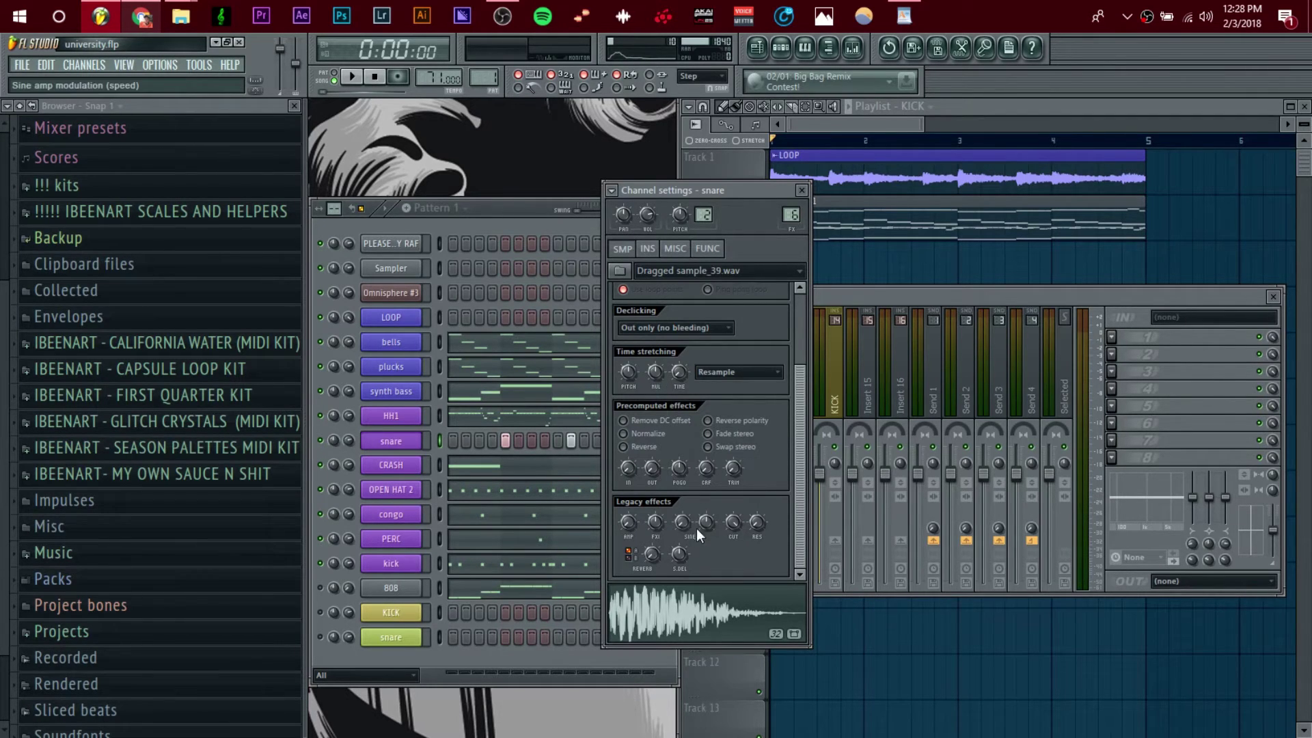
# Audition the snare sample, open the OPEN HAT 2 channel's settings and audition the hat for comparison.
pyautogui.press('q')
pyautogui.press('q')
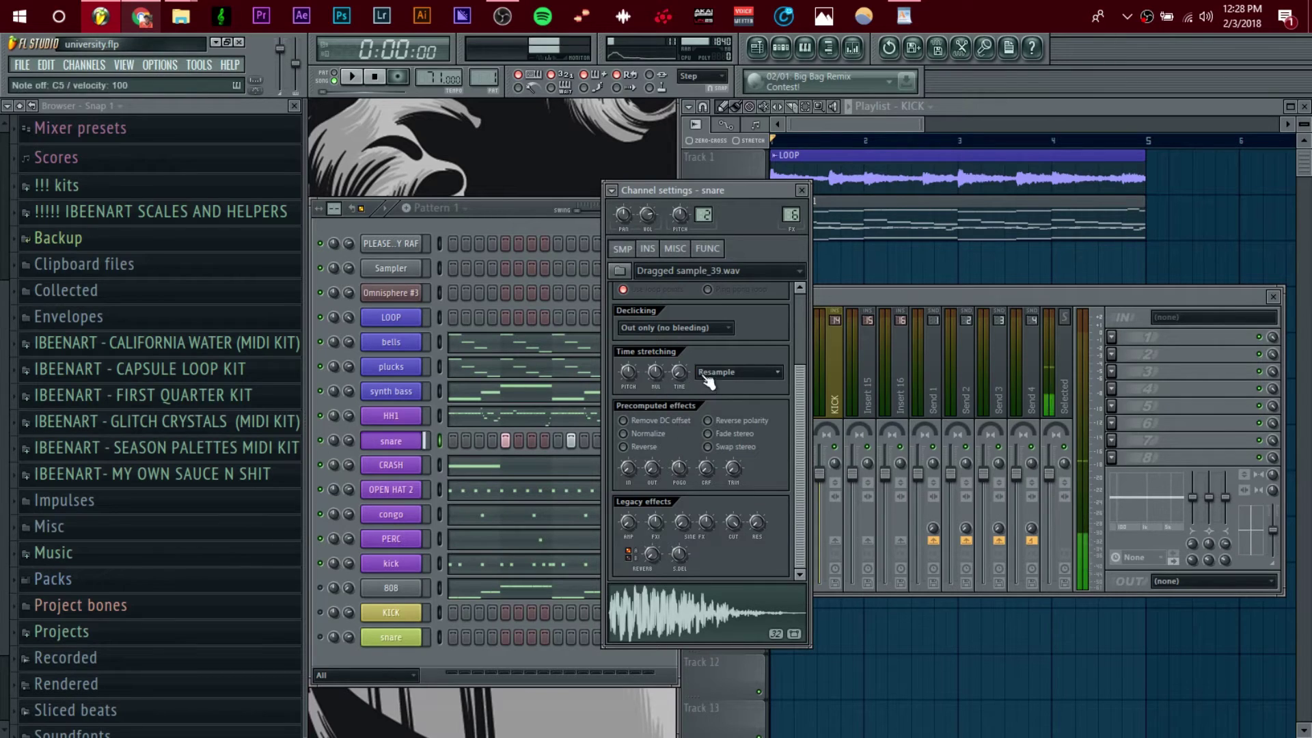
pyautogui.click(415, 492)
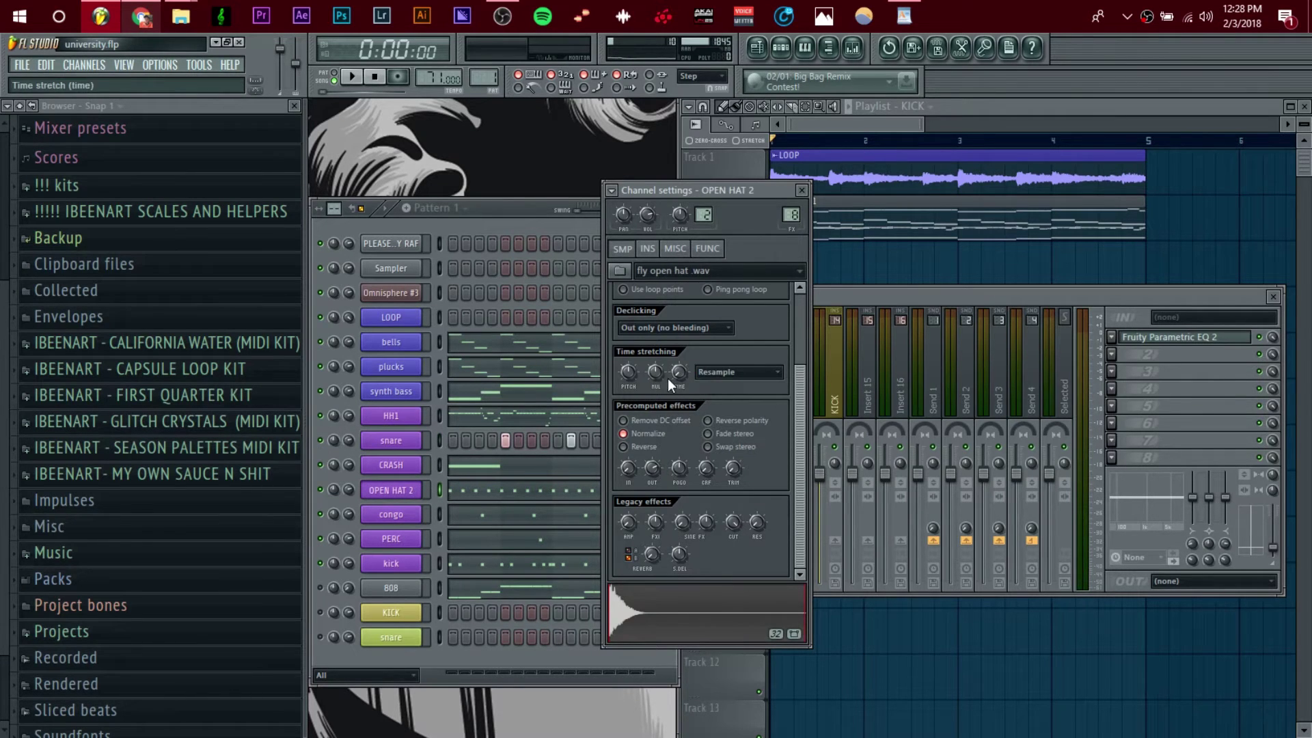
pyautogui.press('q')
# Try the Pro default stretching method on OPEN HAT 2, switch it to Pro transient and audition the hat.
pyautogui.click(740, 372)
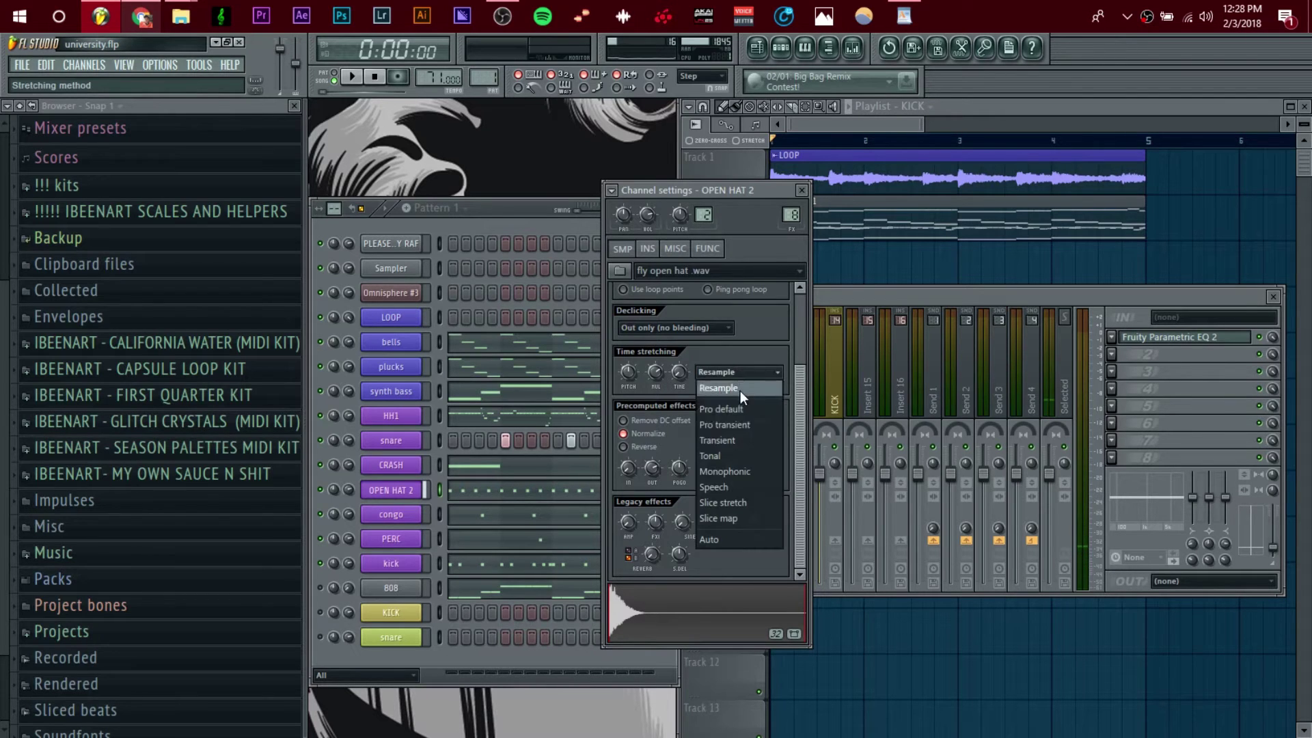
pyautogui.click(746, 411)
pyautogui.click(725, 371)
pyautogui.click(724, 372)
pyautogui.click(724, 377)
pyautogui.click(724, 425)
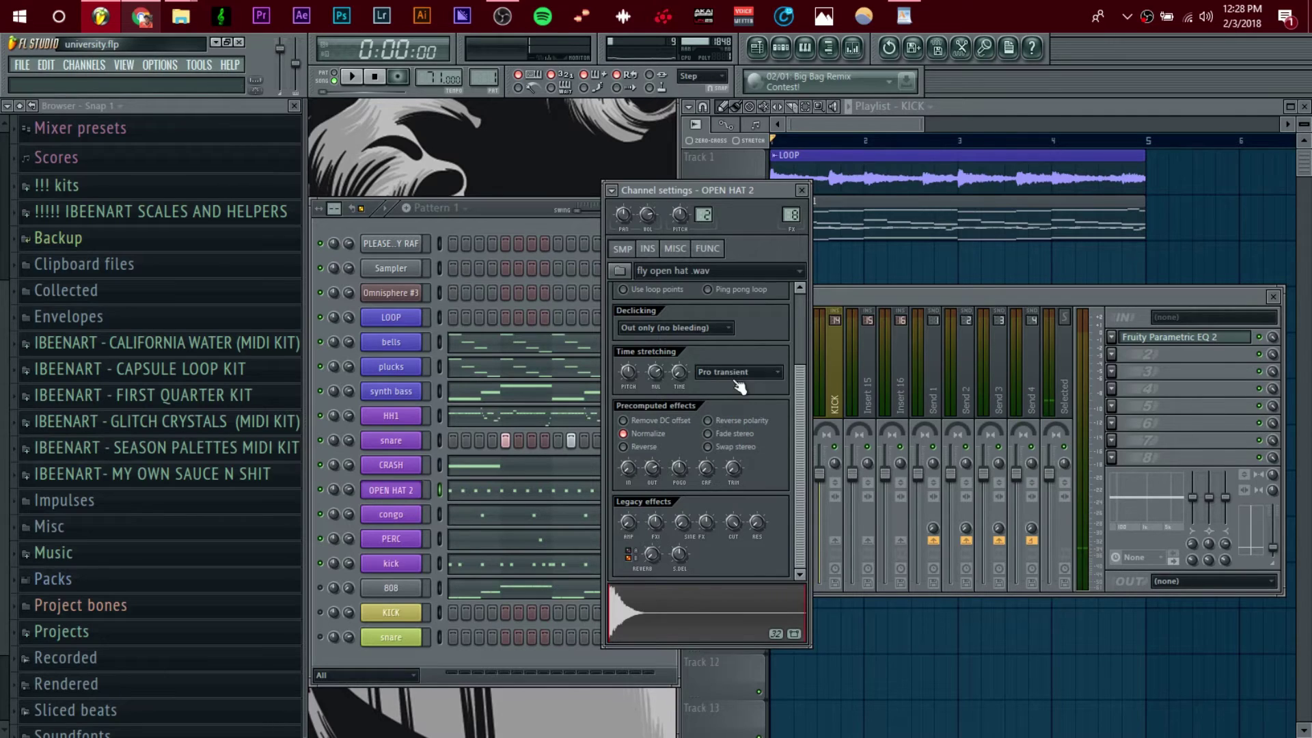
pyautogui.moveTo(646, 382)
pyautogui.mouseDown()
pyautogui.moveTo(646, 400)
pyautogui.moveTo(654, 375)
pyautogui.mouseUp()
pyautogui.press('q')
pyautogui.press('q')
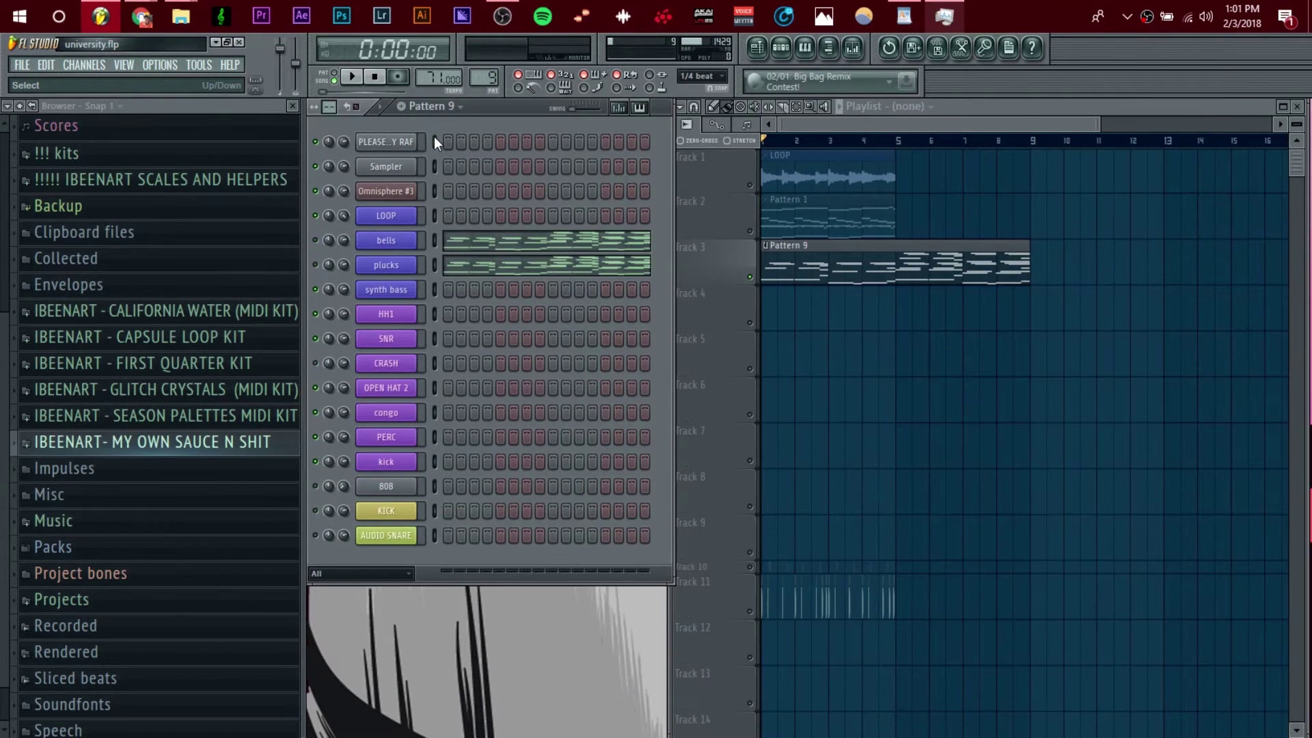
# Open the settings of the PLEASE DONT TOUCH MY RAF channel and audition its sample.
pyautogui.click(435, 139)
pyautogui.click(386, 141)
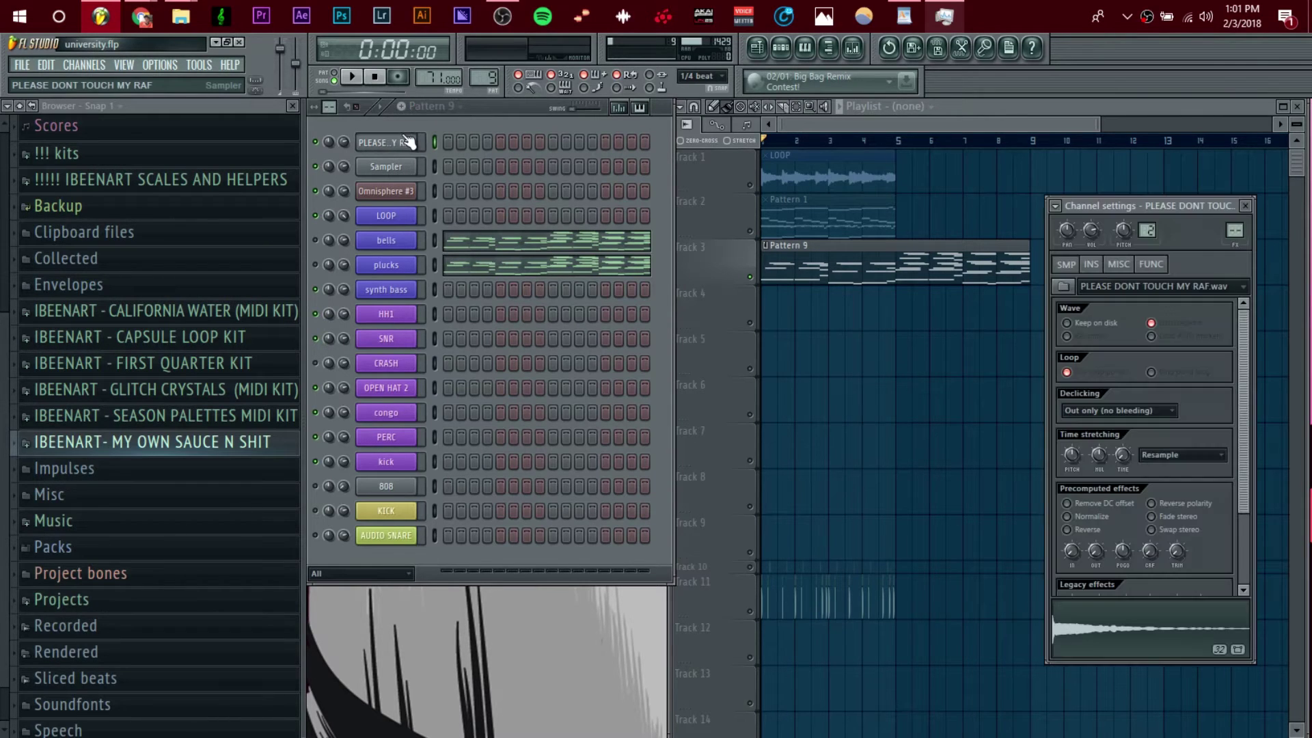
pyautogui.press('w')
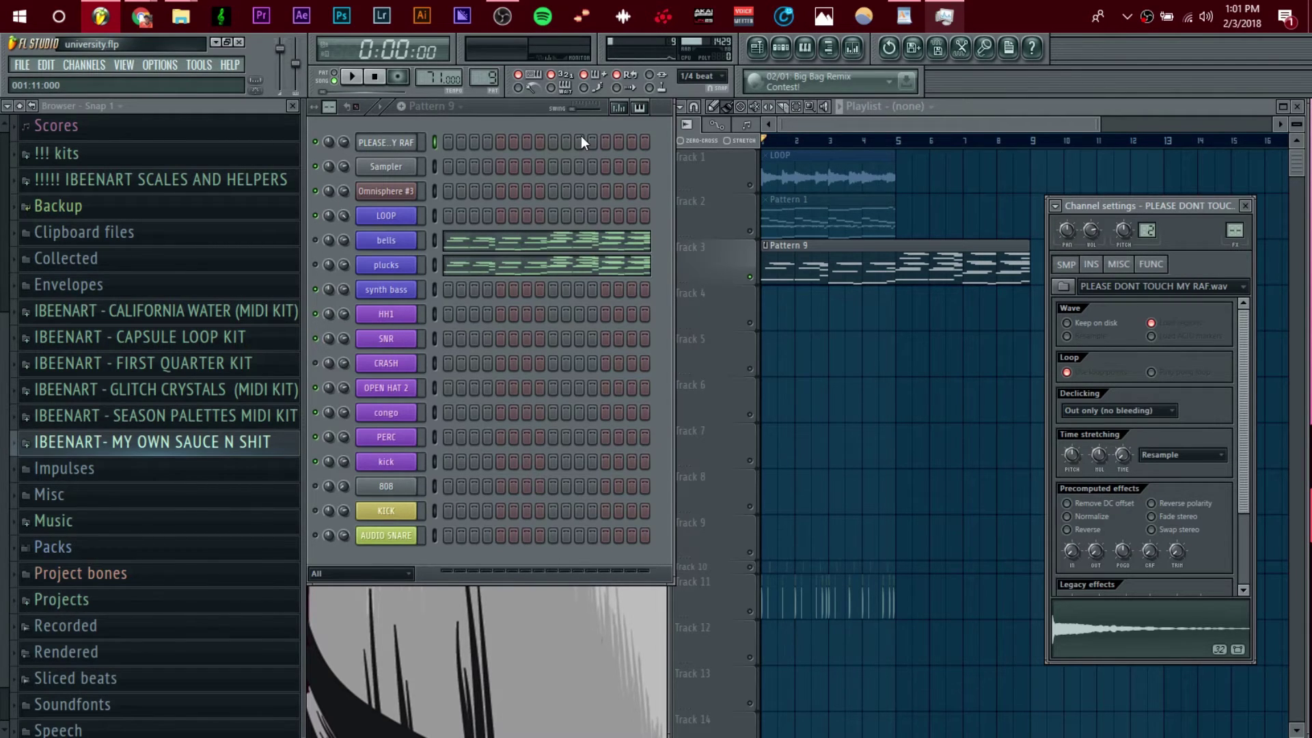
# Normalize the PLEASE DONT TOUCH MY RAF sample and raise its loop crossfade.
pyautogui.moveTo(1220, 205); pyautogui.dragTo(1140, 193)
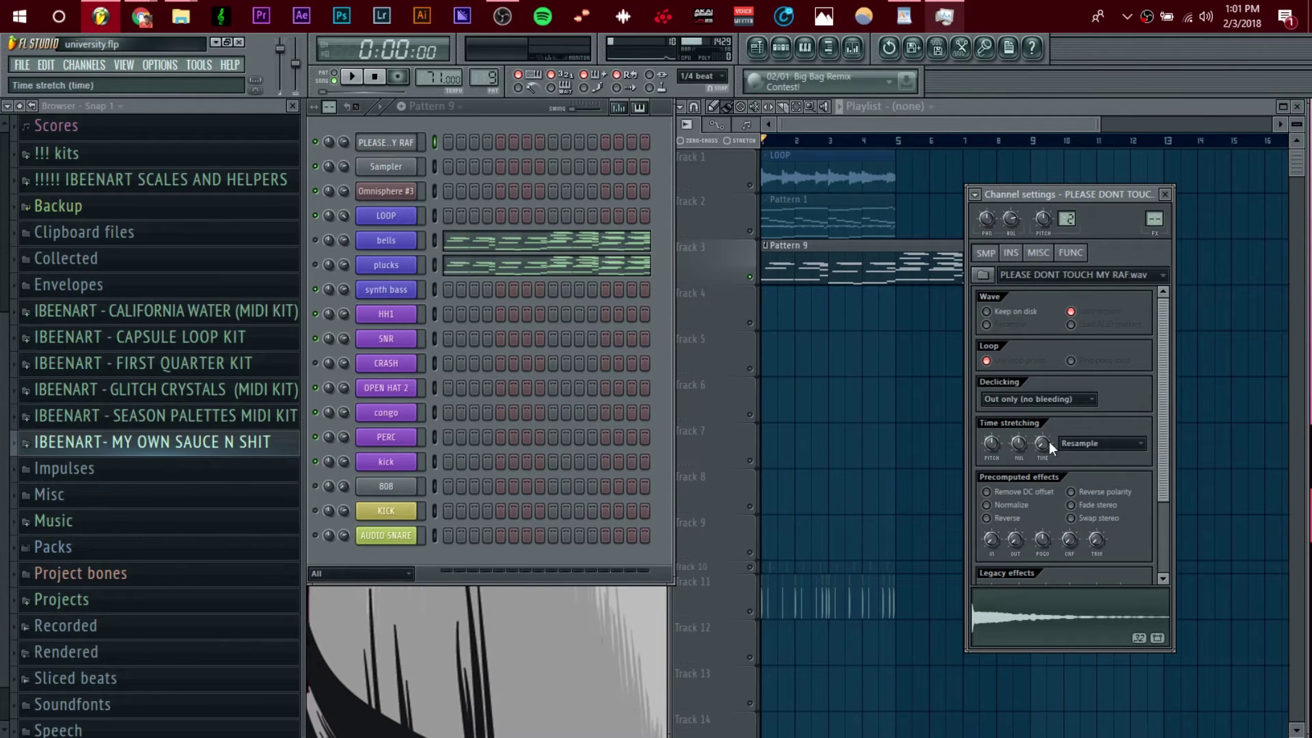
pyautogui.click(1038, 503)
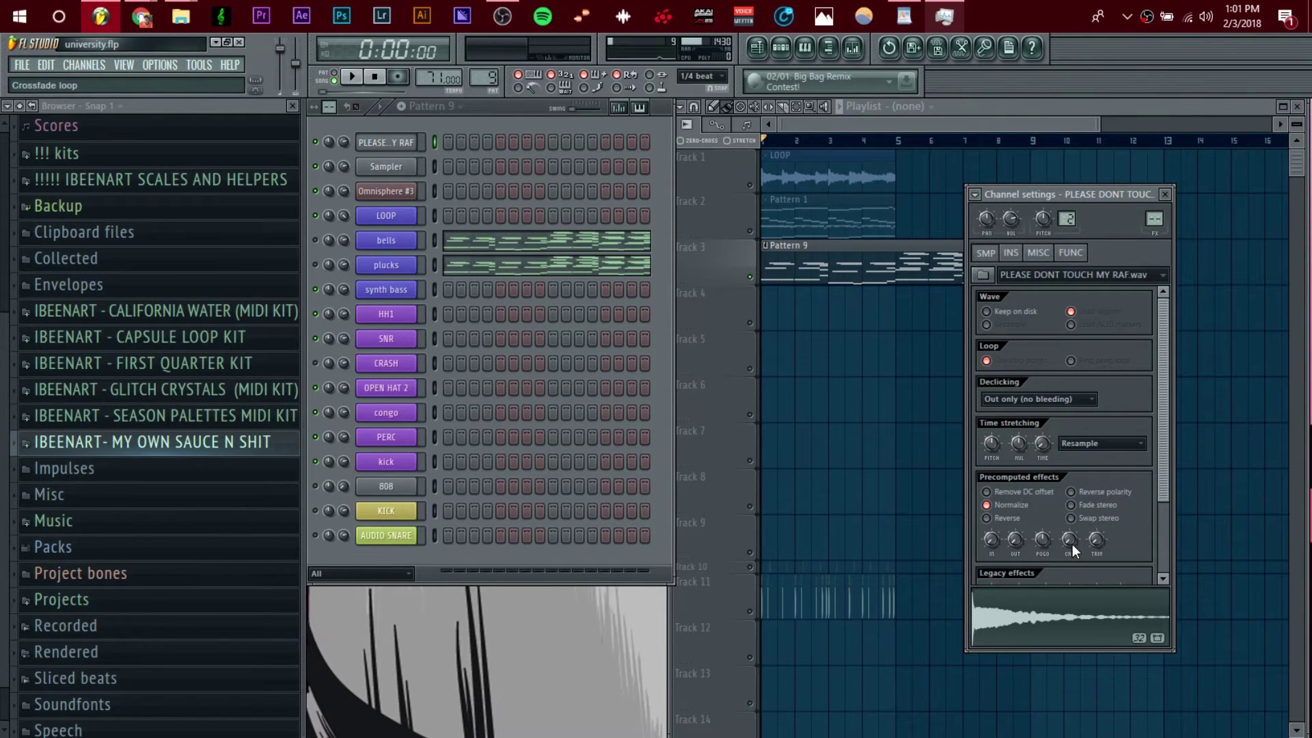
pyautogui.moveTo(1070, 540); pyautogui.dragTo(1069, 478)
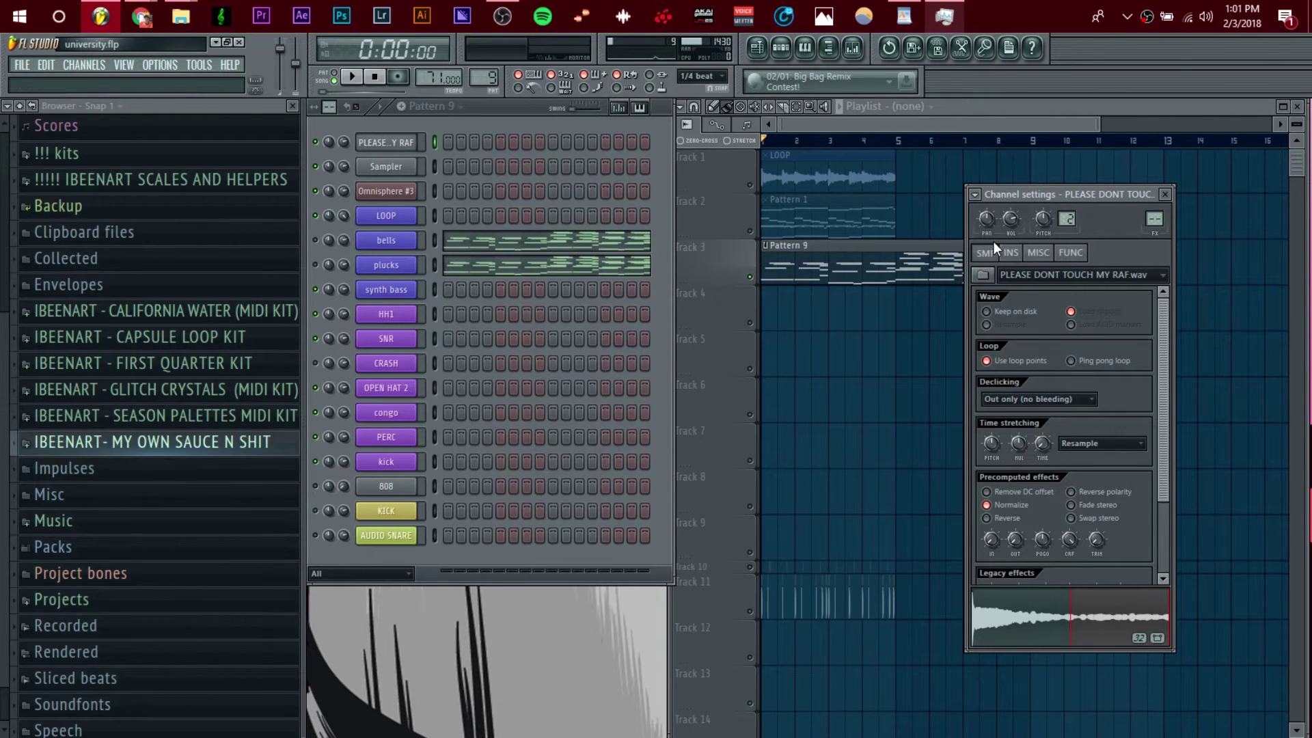
# Review the channel's function and miscellaneous settings and turn on its volume envelope with tempo-based timing.
pyautogui.click(1012, 253)
pyautogui.click(1070, 254)
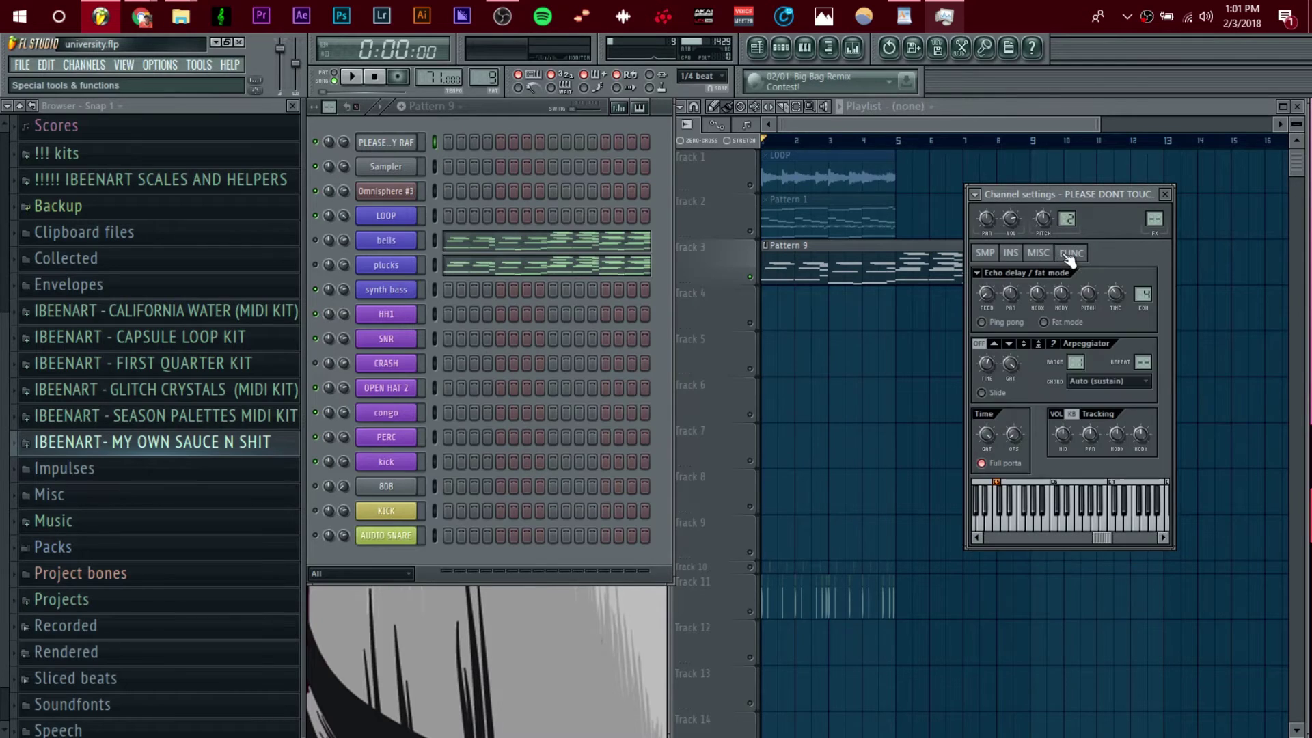
pyautogui.click(1038, 253)
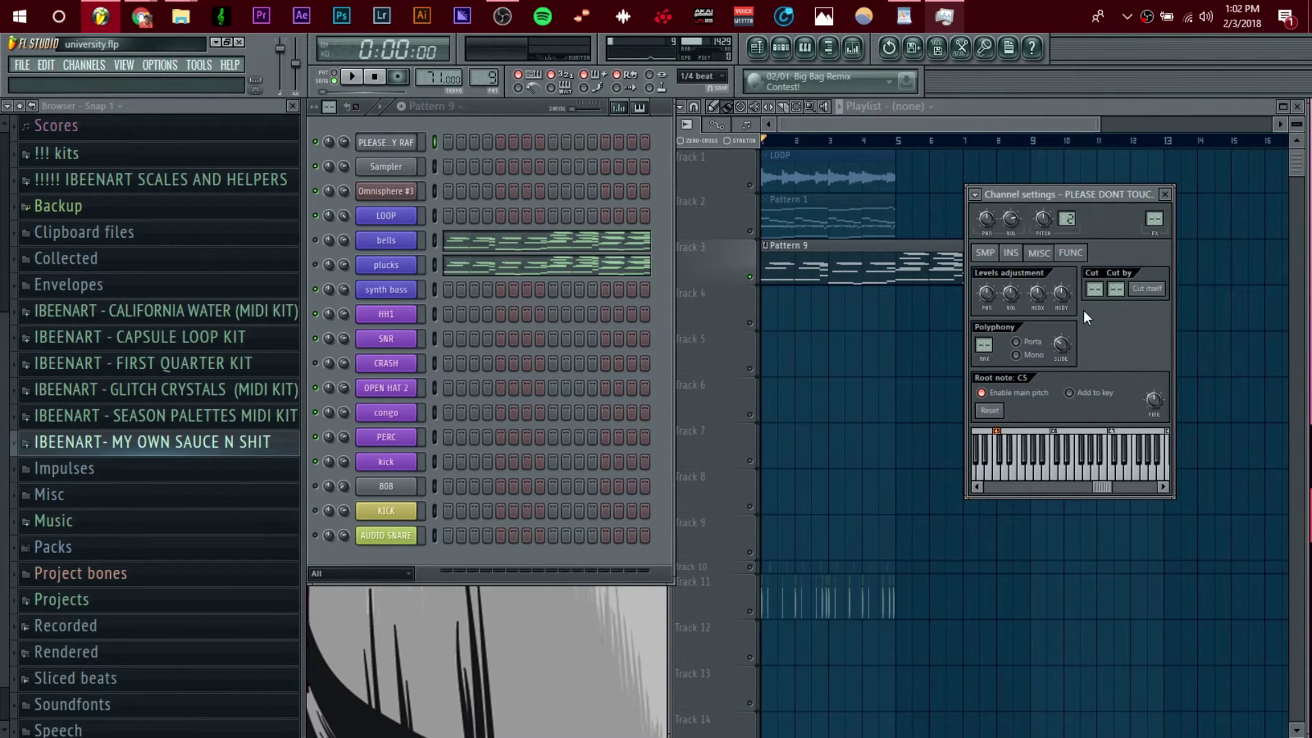
pyautogui.click(1013, 253)
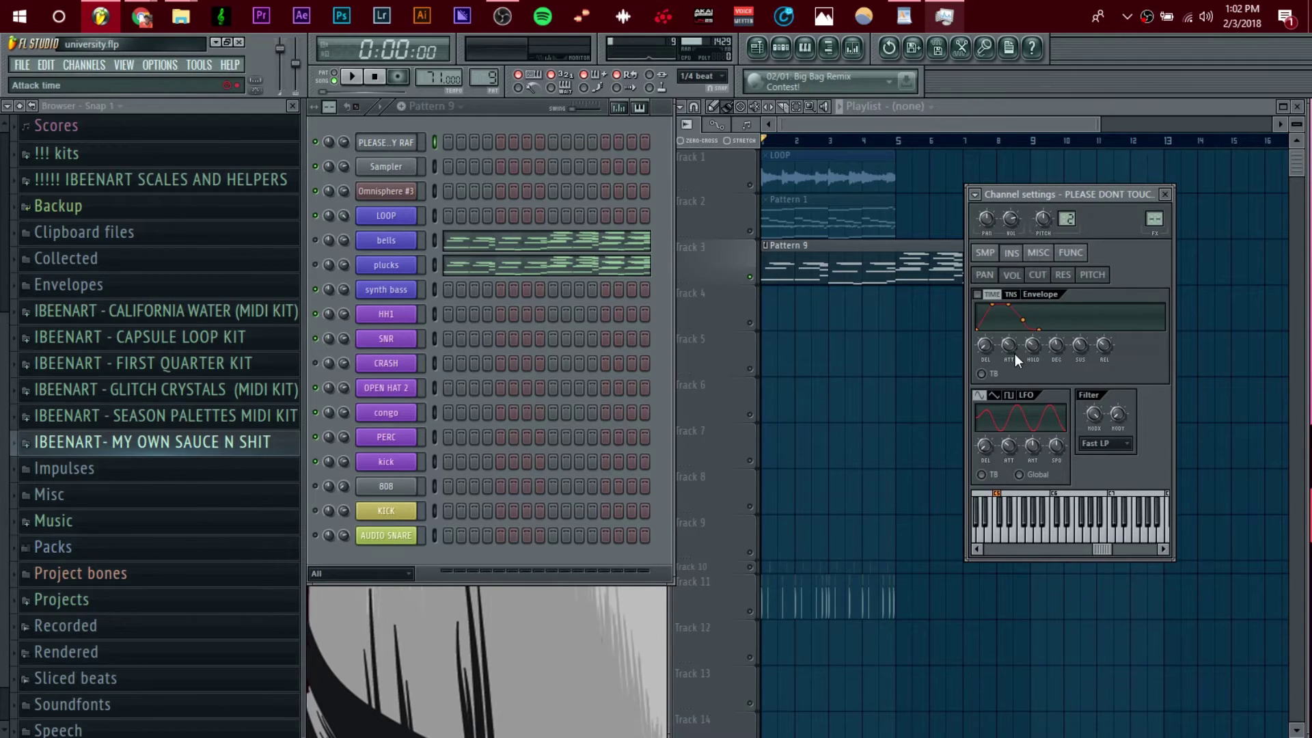
pyautogui.click(983, 374)
# Paste the copied melody notes into the PLEASE DONT TOUCH MY RAF channel in Pattern 9 and start playback.
pyautogui.hotkey('ctrl', 'v')
pyautogui.press('space')
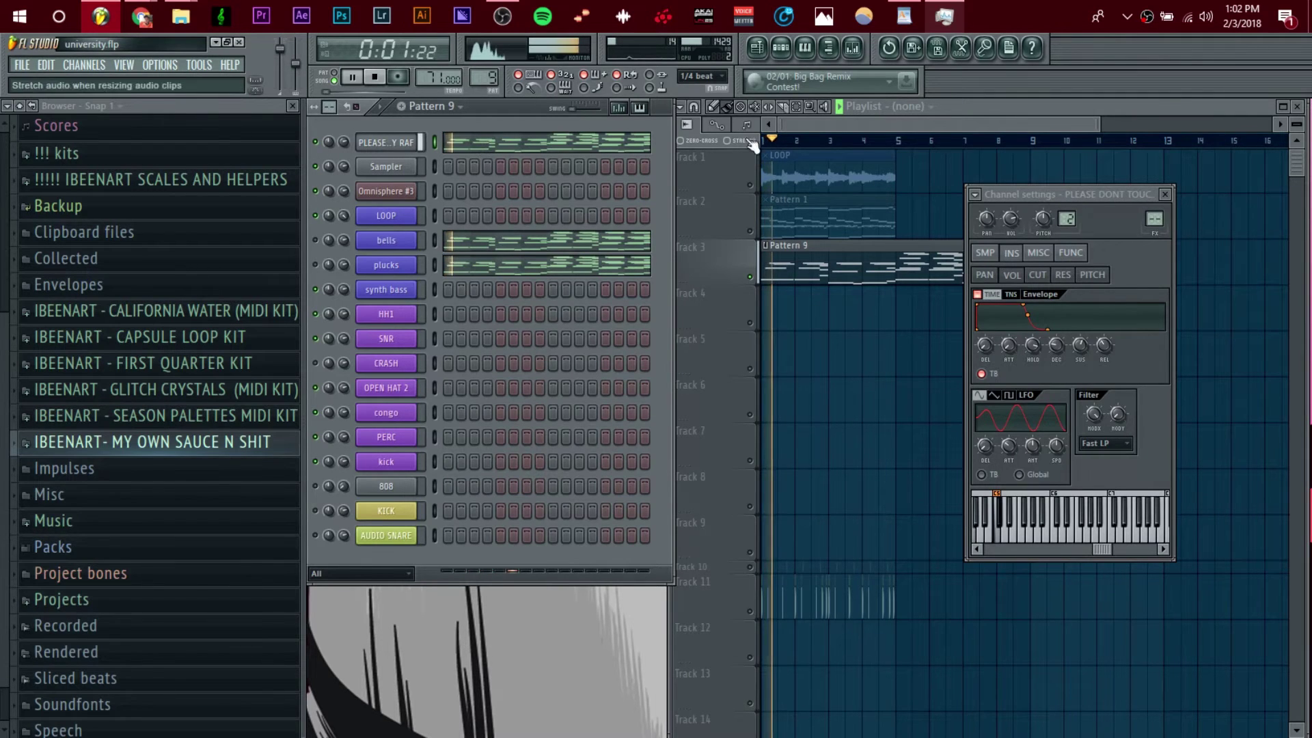
pyautogui.click(838, 131)
pyautogui.scroll(-2, 838, 131)
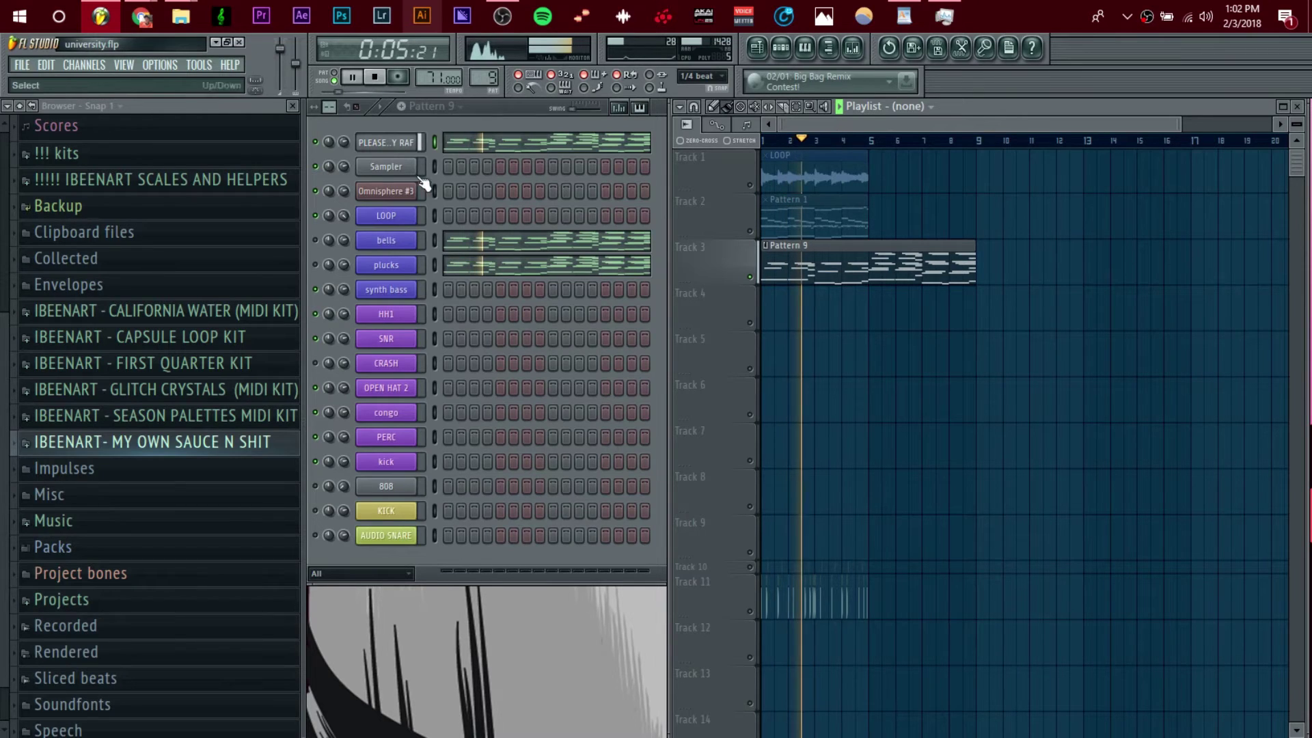
# Reopen the channel's settings during playback, return to its sample settings and stop the song.
pyautogui.click(386, 142)
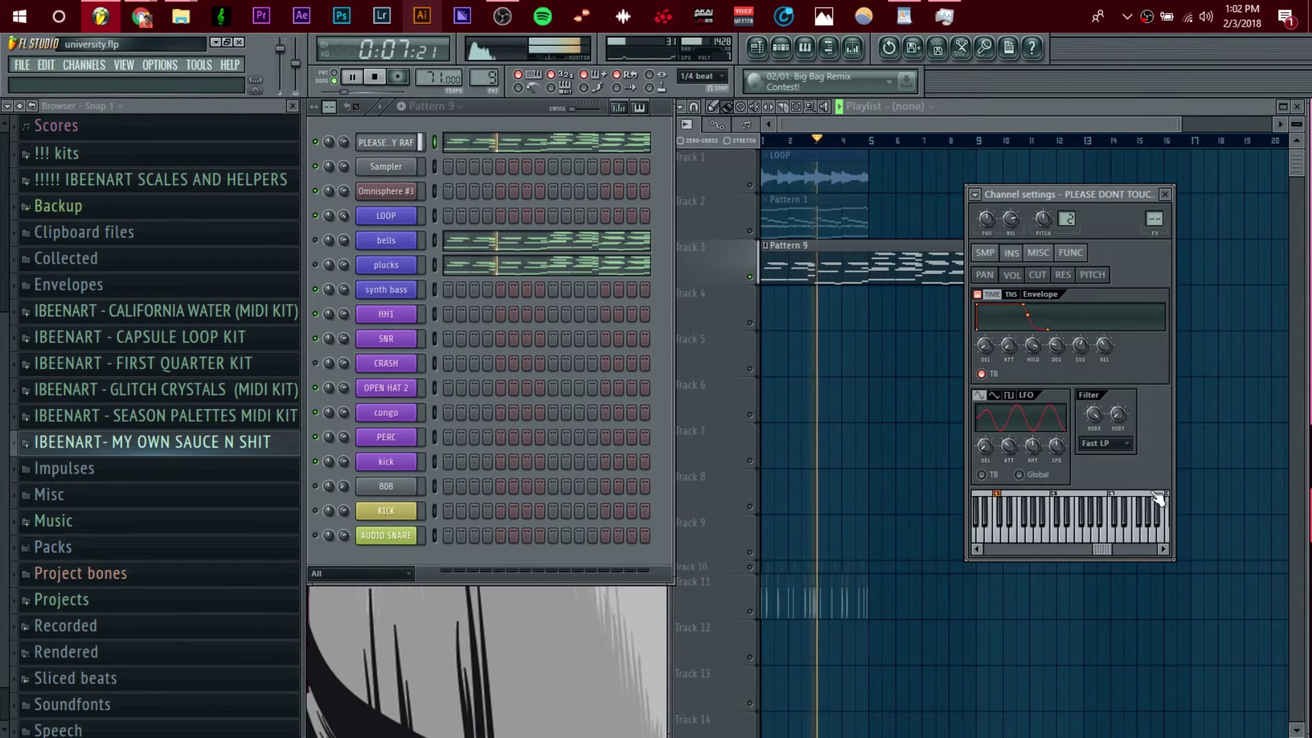
pyautogui.moveTo(1099, 548)
pyautogui.mouseDown()
pyautogui.moveTo(1011, 551)
pyautogui.moveTo(1074, 568)
pyautogui.moveTo(1097, 555)
pyautogui.mouseUp()
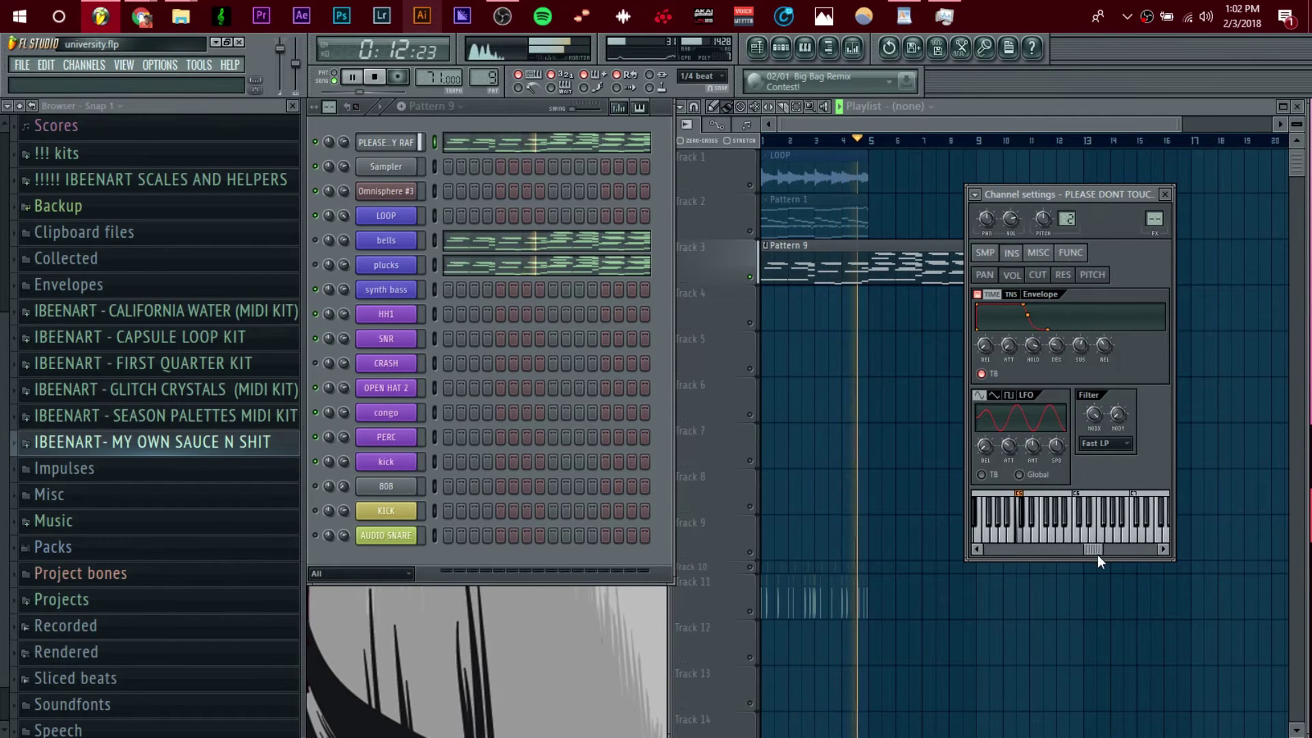
pyautogui.click(986, 252)
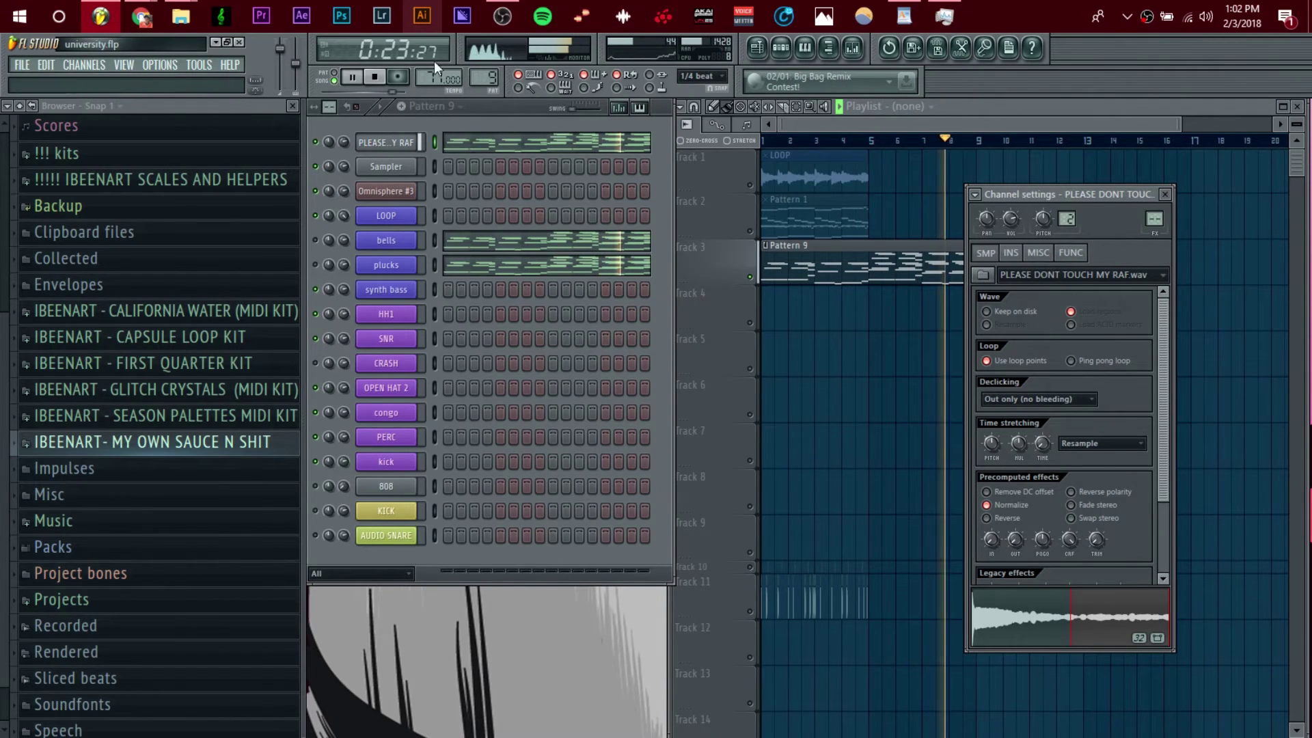
pyautogui.click(377, 77)
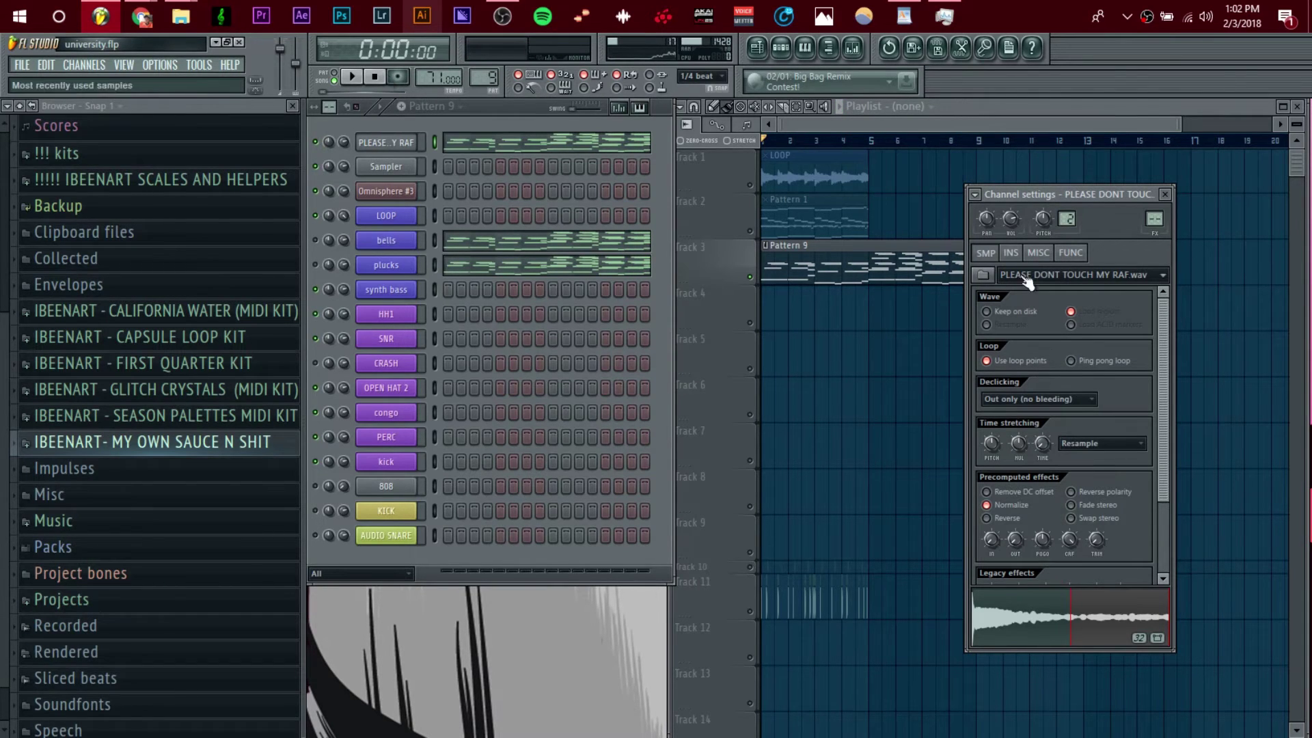
# Raise the channel's echo delay feedback, enable ping pong, set 5 echoes and audition the sound.
pyautogui.click(1071, 253)
pyautogui.moveTo(987, 296); pyautogui.dragTo(987, 267)
pyautogui.press('q')
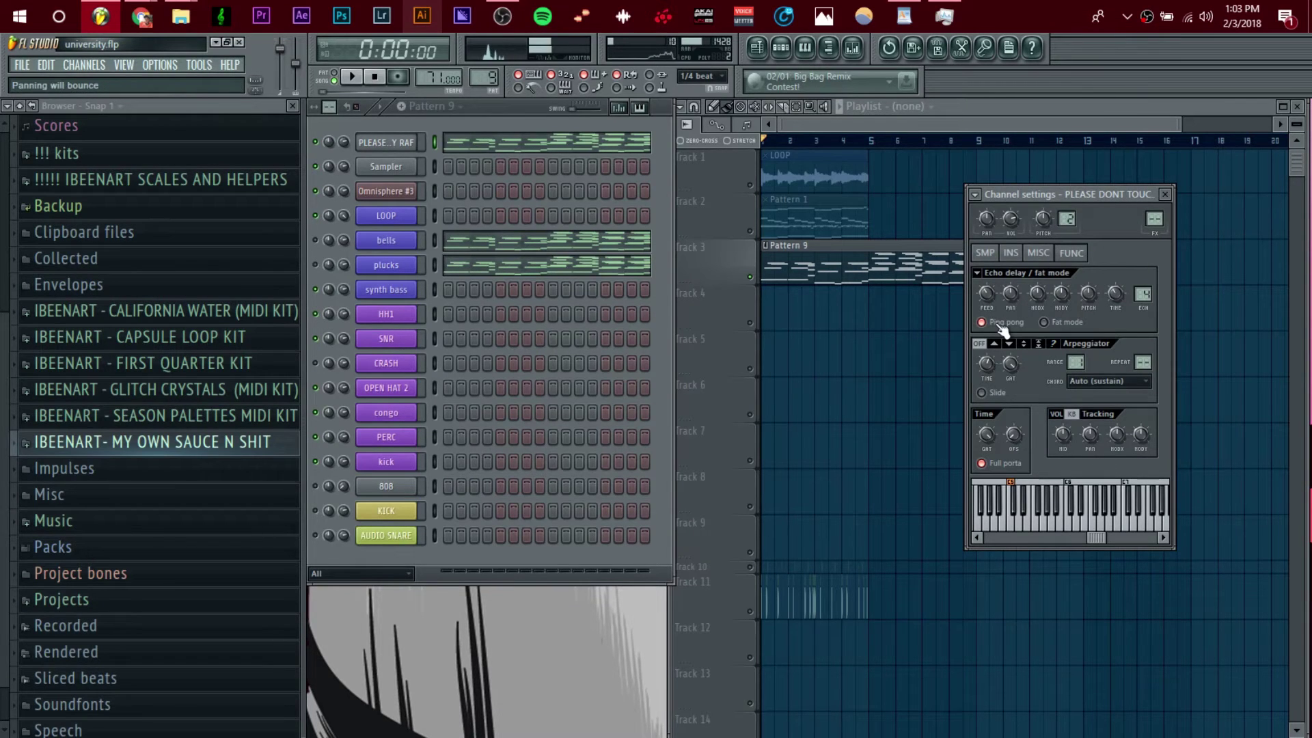
pyautogui.rightClick(1143, 294)
pyautogui.click(1143, 299)
pyautogui.press('b')
# Adjust the echo delay time to about 3:21 and audition several notes.
pyautogui.moveTo(1115, 295); pyautogui.dragTo(1116, 280)
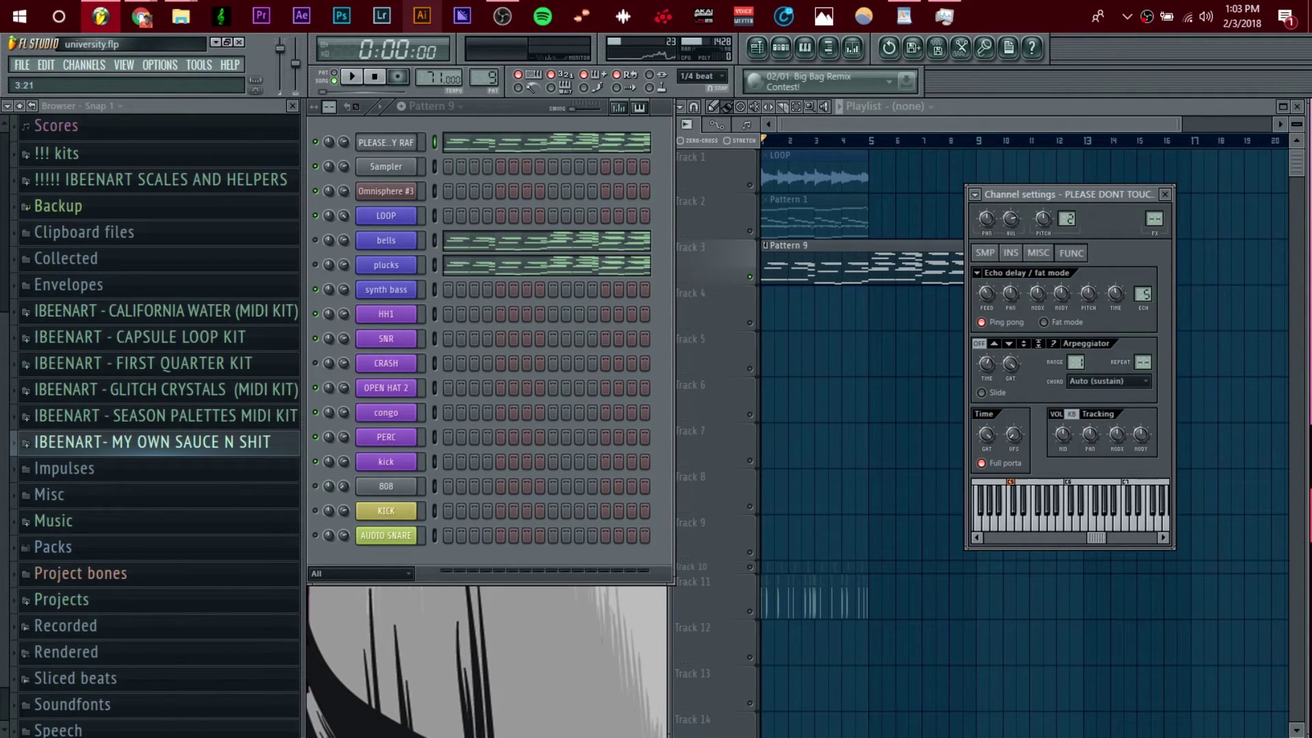
pyautogui.press('z')
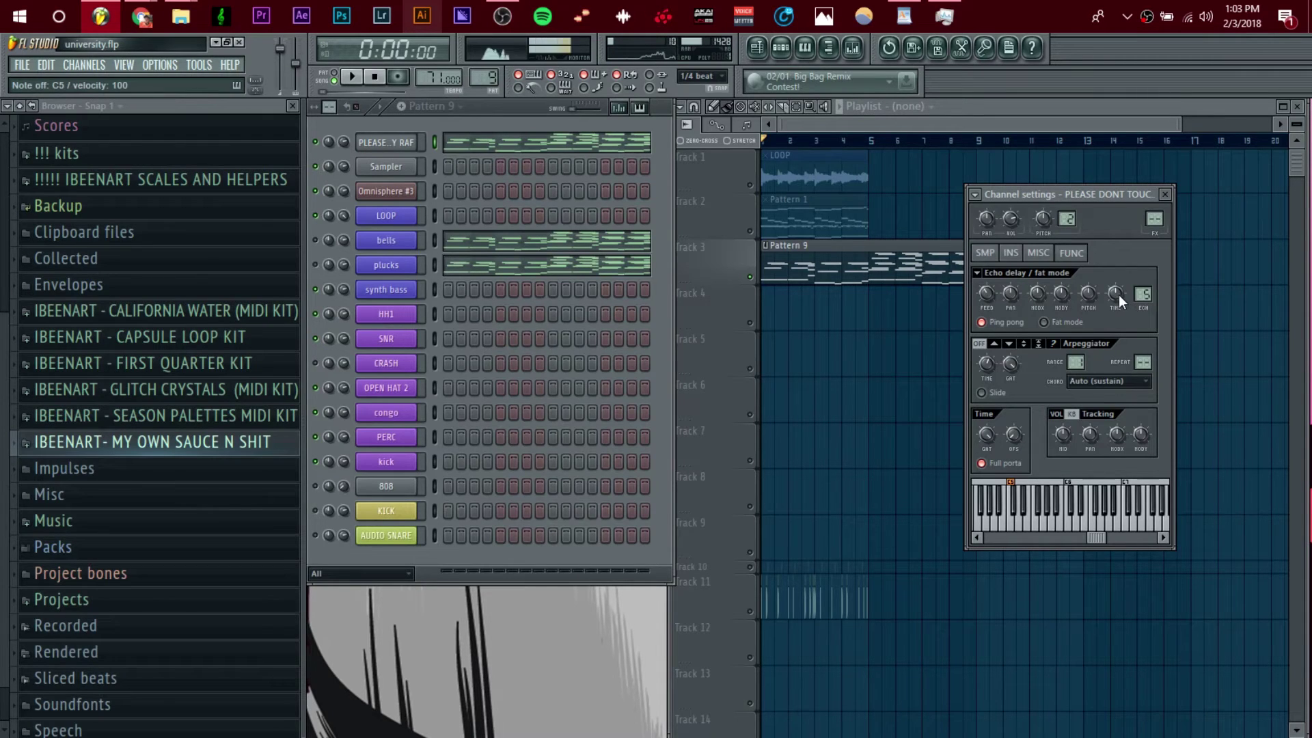
pyautogui.press('b')
pyautogui.press('b')
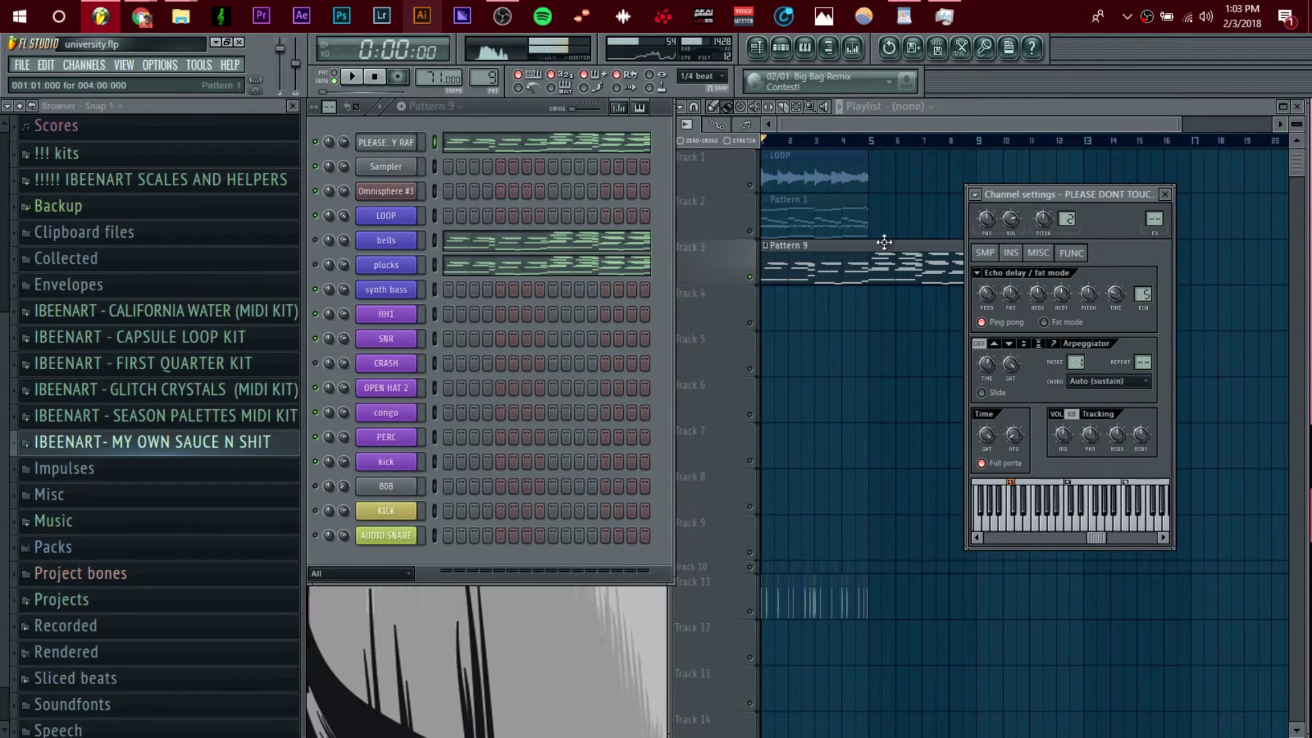
pyautogui.press('x')
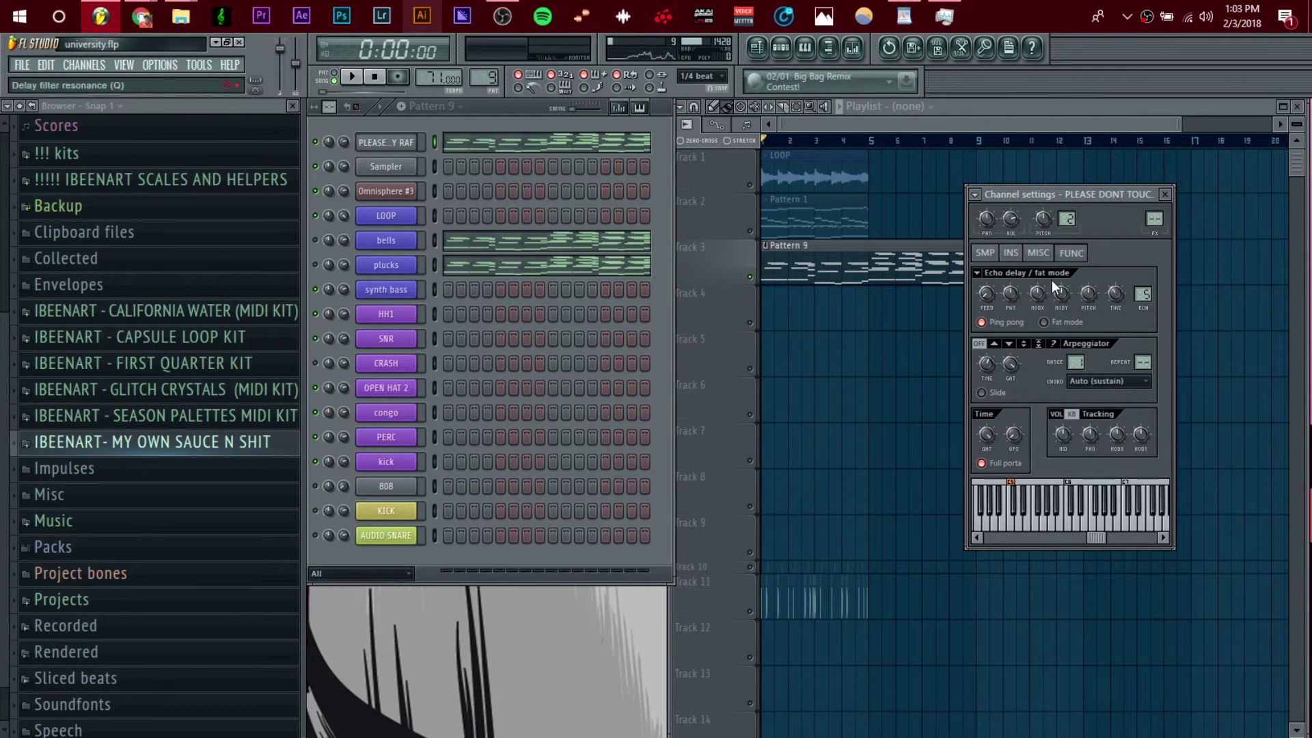
# Give the channel's volume LFO a tempo-based speed, fine-tune that speed and audition the result.
pyautogui.click(1040, 253)
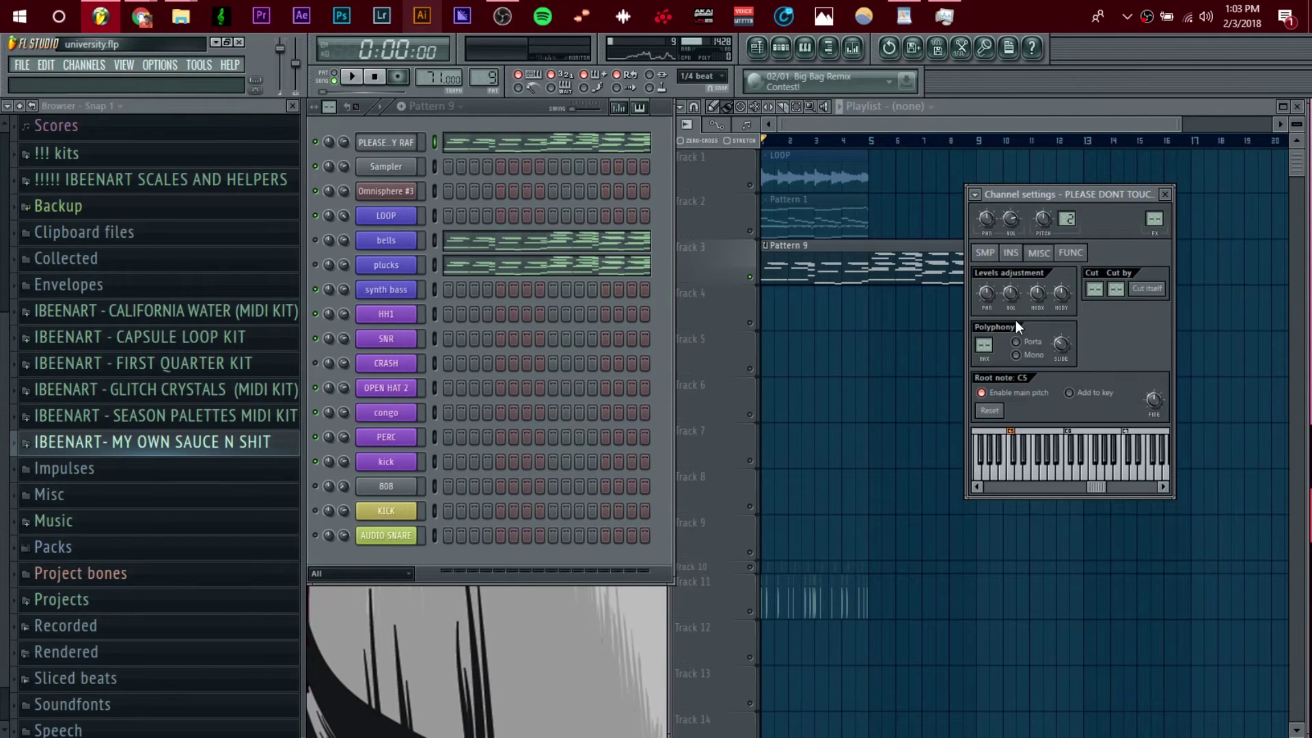
pyautogui.click(1011, 253)
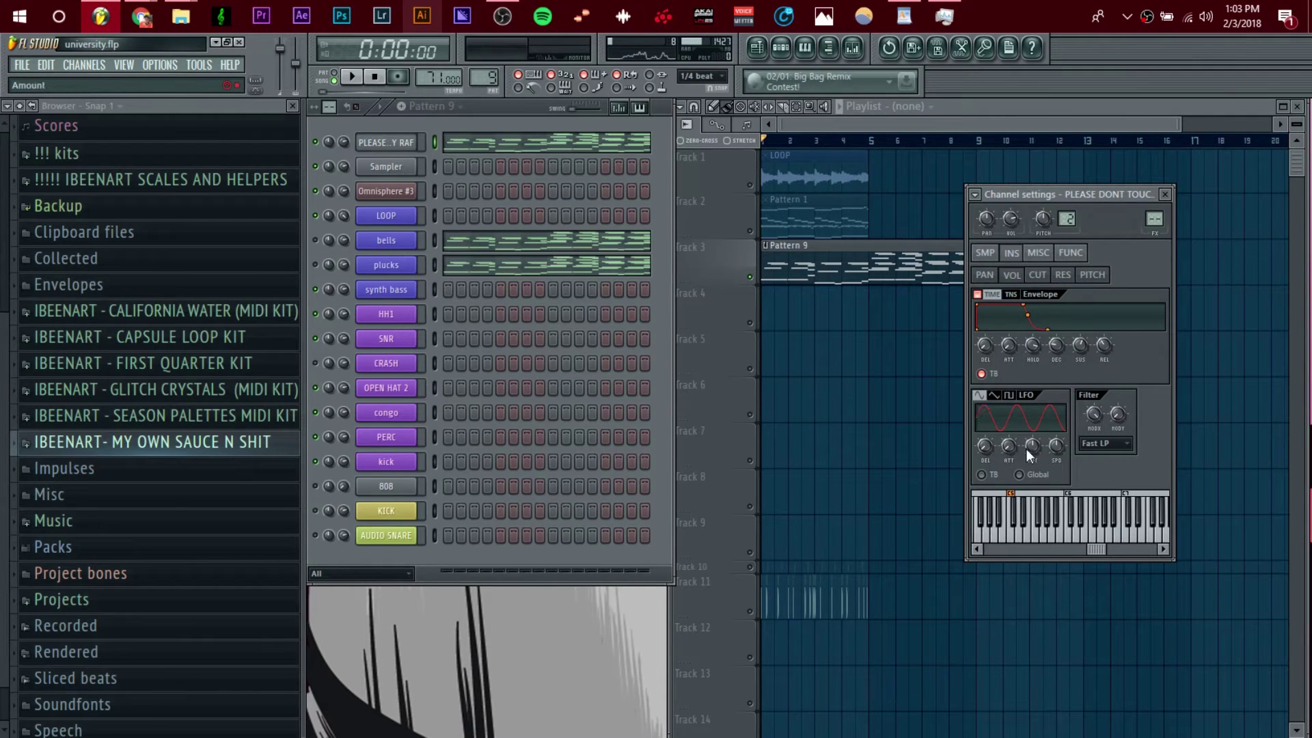
pyautogui.rightClick(1064, 449)
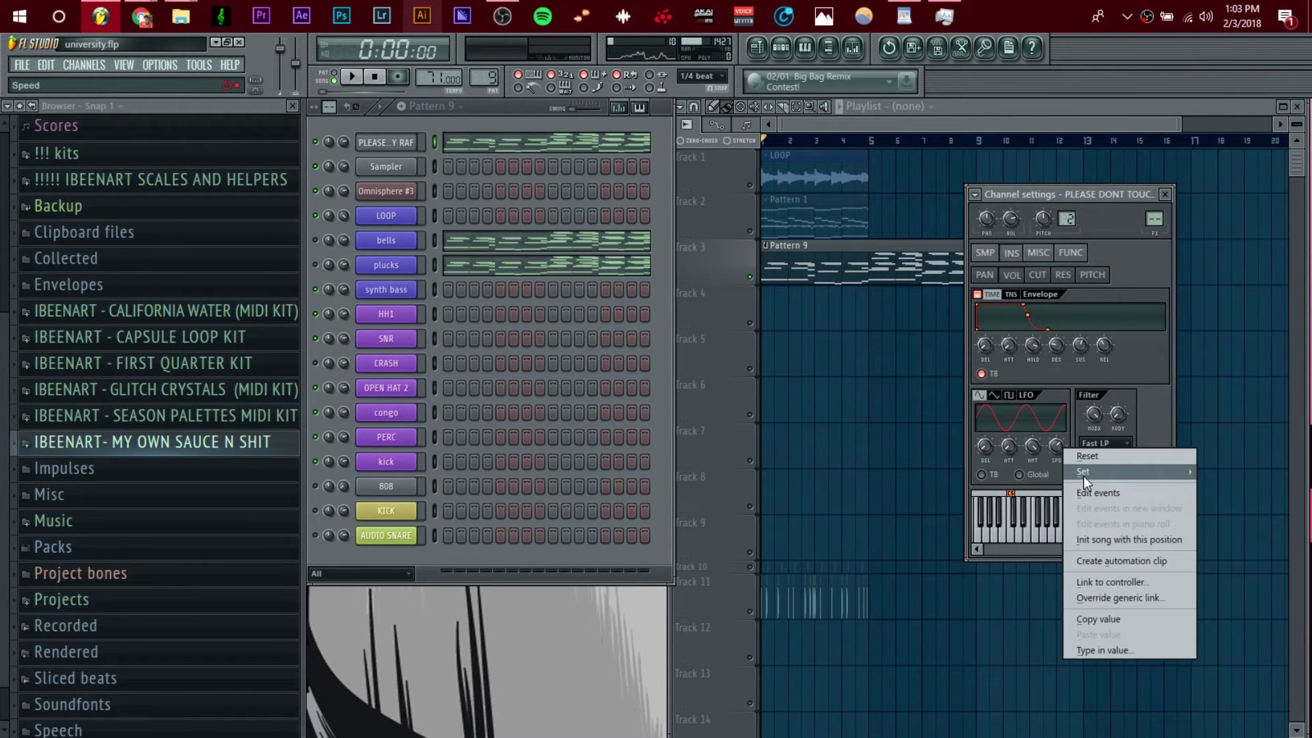
pyautogui.moveTo(1084, 473)
pyautogui.click(1240, 565)
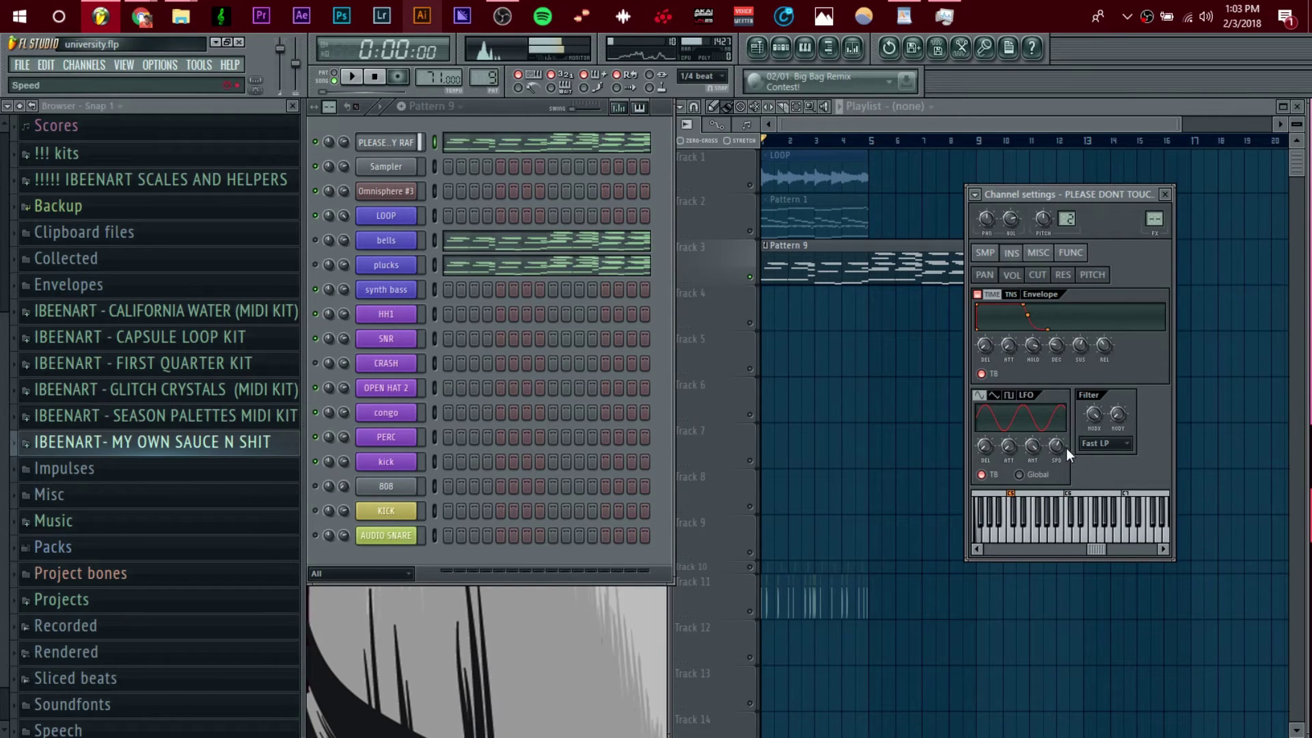
pyautogui.moveTo(1056, 447); pyautogui.dragTo(1056, 419)
pyautogui.press('b')
# Switch the volume LFO to the triangle shape and audition it on different notes.
pyautogui.click(994, 395)
pyautogui.press('c')
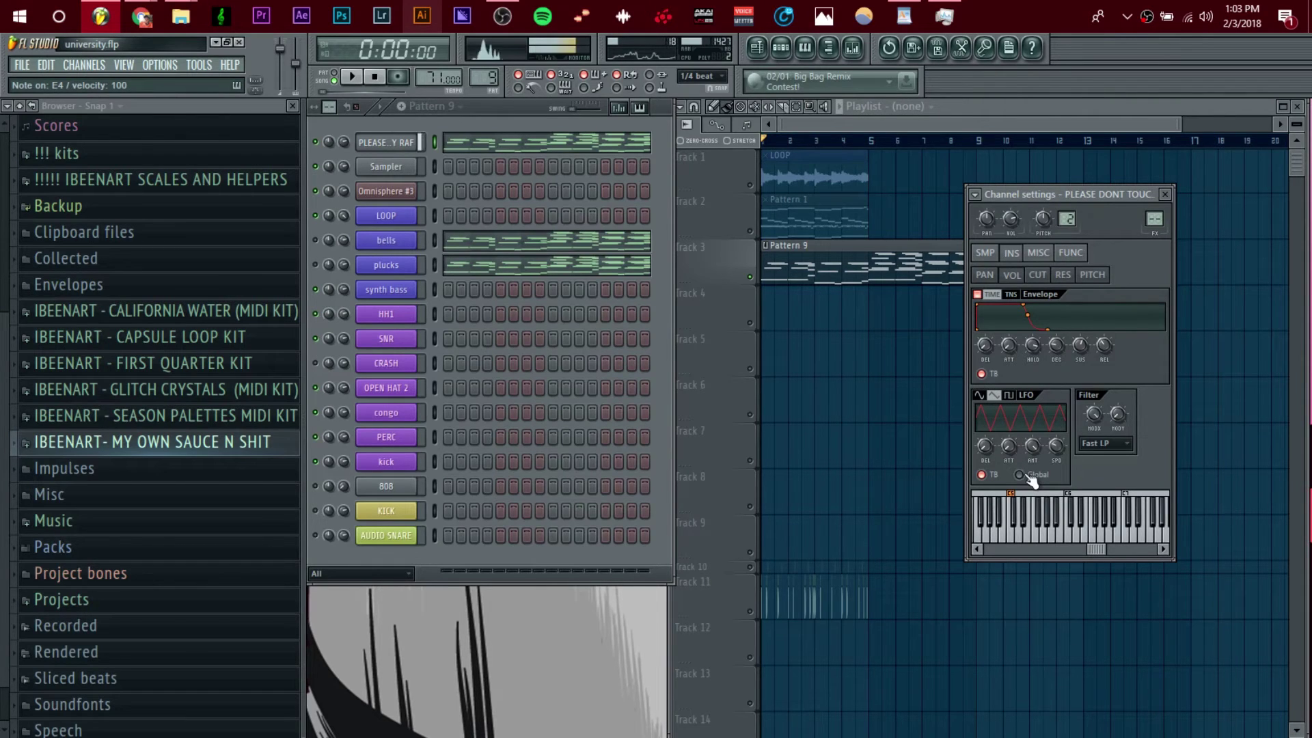
pyautogui.press('b')
pyautogui.press('b')
pyautogui.press('x')
# Lengthen the attack of the volume envelope and play a range of notes to hear it.
pyautogui.moveTo(1007, 349); pyautogui.dragTo(1006, 343)
pyautogui.press('b')
pyautogui.press('x')
pyautogui.press('b')
pyautogui.press('n')
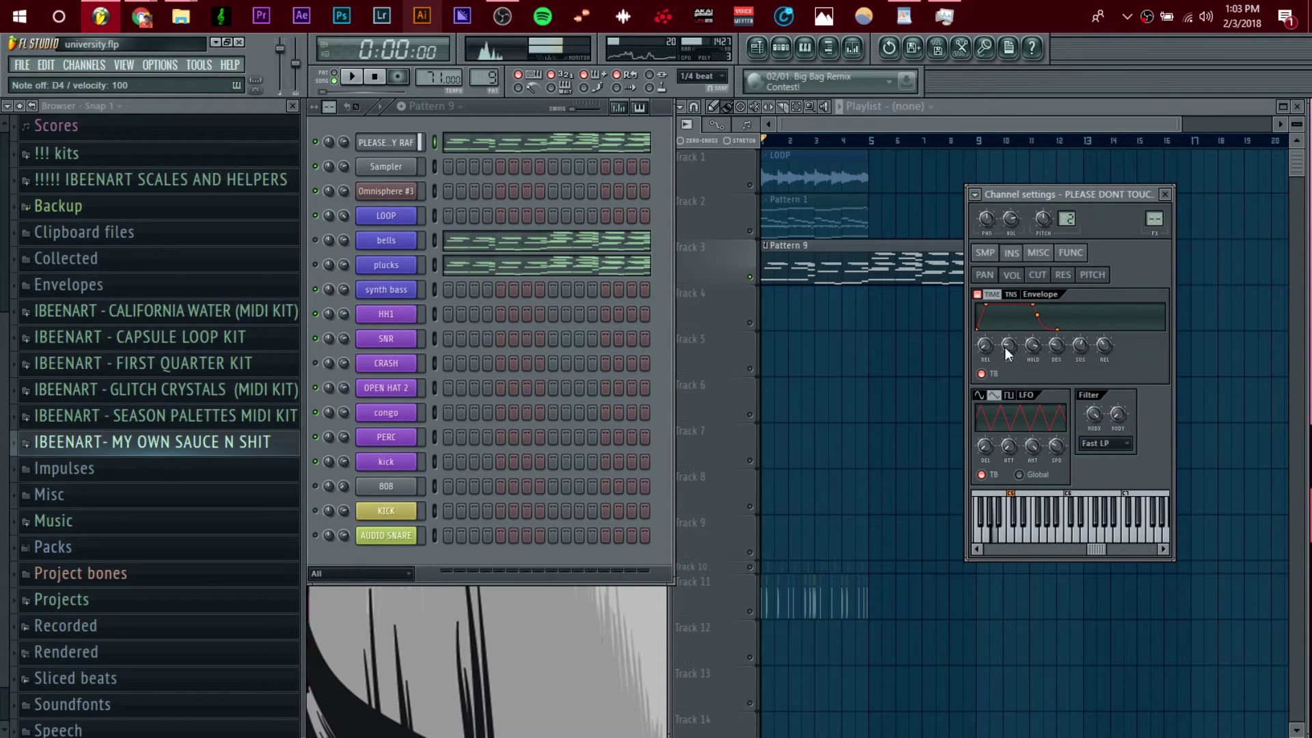
pyautogui.press('v')
pyautogui.press('.')
pyautogui.press('m')
pyautogui.press('b')
pyautogui.press('.')
pyautogui.press(',')
pyautogui.press('v')
pyautogui.press('/')
pyautogui.press('z')
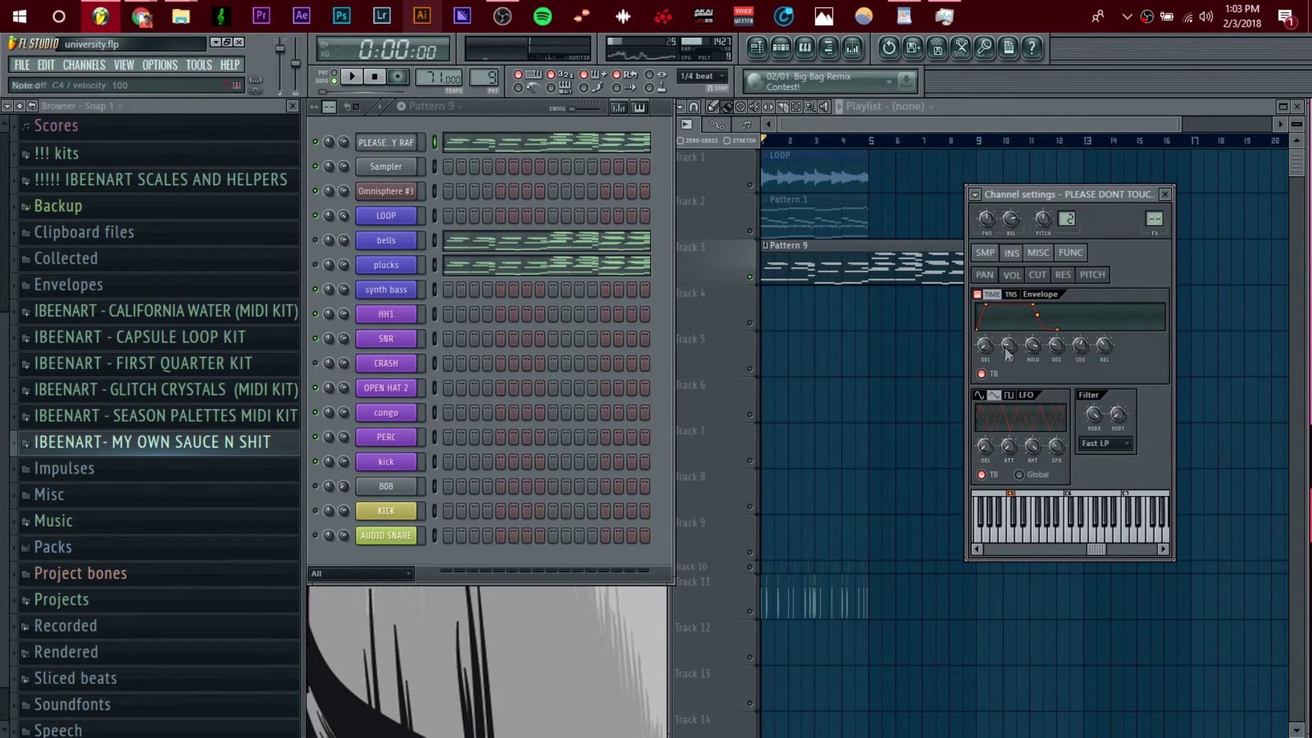
# Increase the speed of the triangle volume LFO and play a few higher notes.
pyautogui.press('q')
pyautogui.press('w')
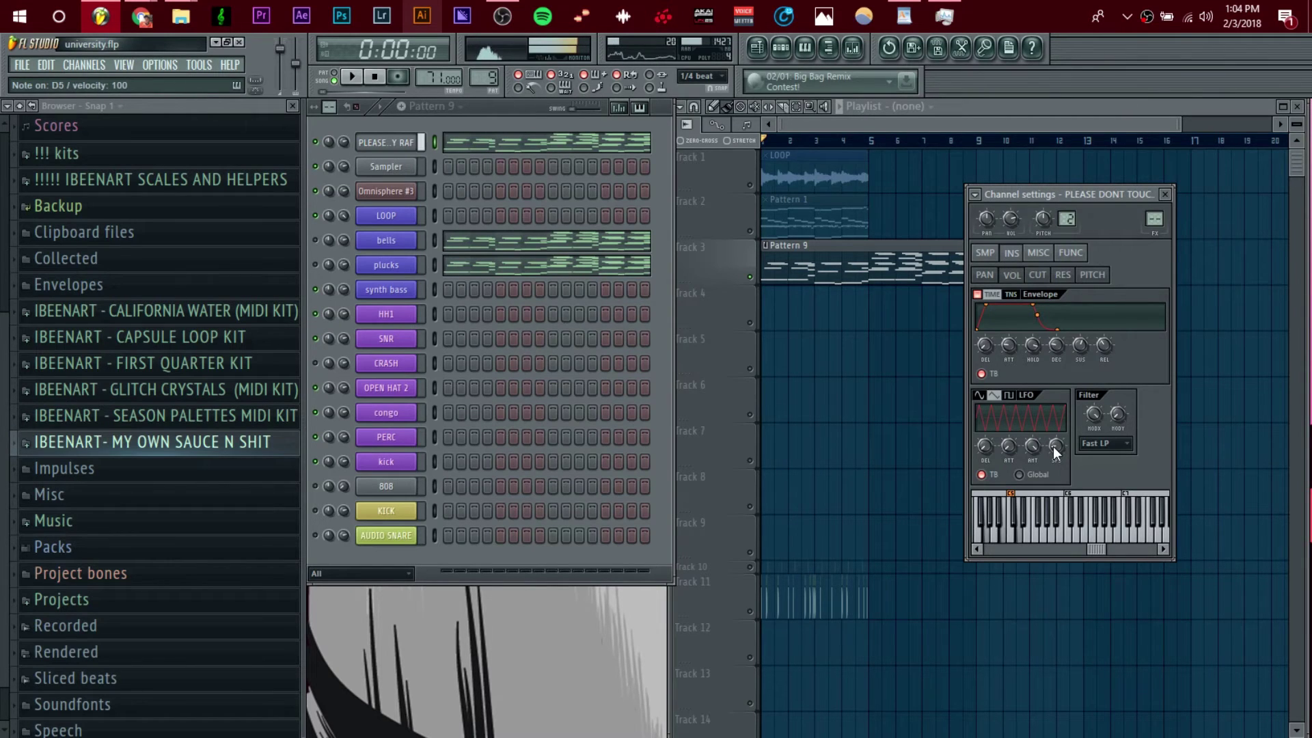
pyautogui.press('e')
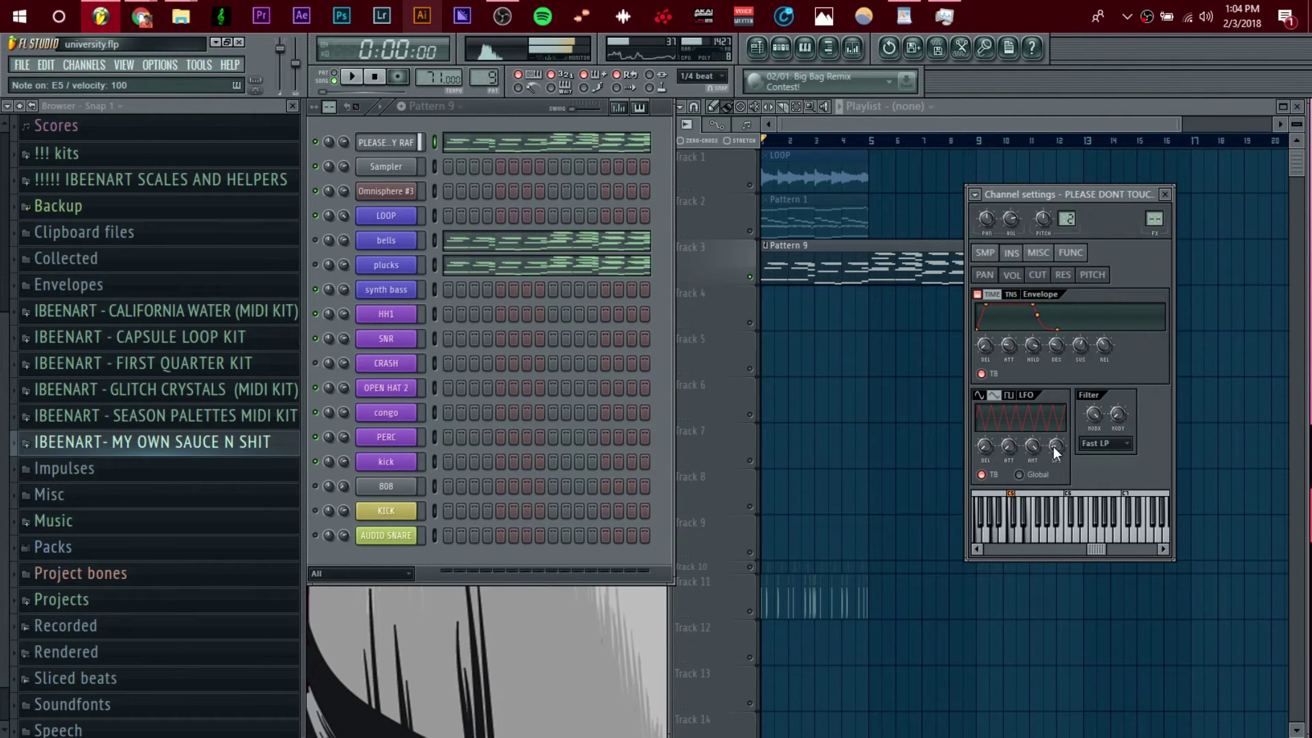
# Switch the volume LFO to the square shape and play a series of notes with it.
pyautogui.click(1009, 395)
pyautogui.press('b')
pyautogui.press('q')
pyautogui.press('v')
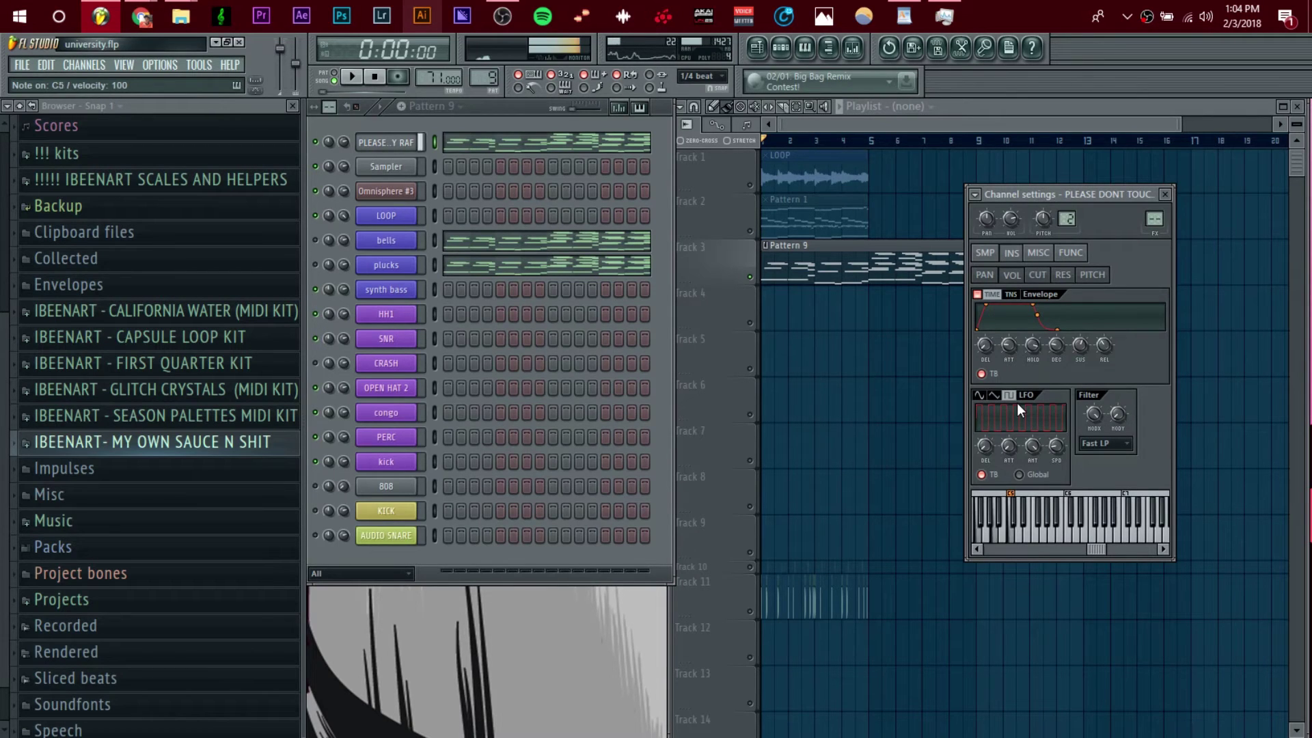
pyautogui.press('w')
pyautogui.press('b')
pyautogui.press('m')
pyautogui.press('c')
pyautogui.press('m')
pyautogui.press('v')
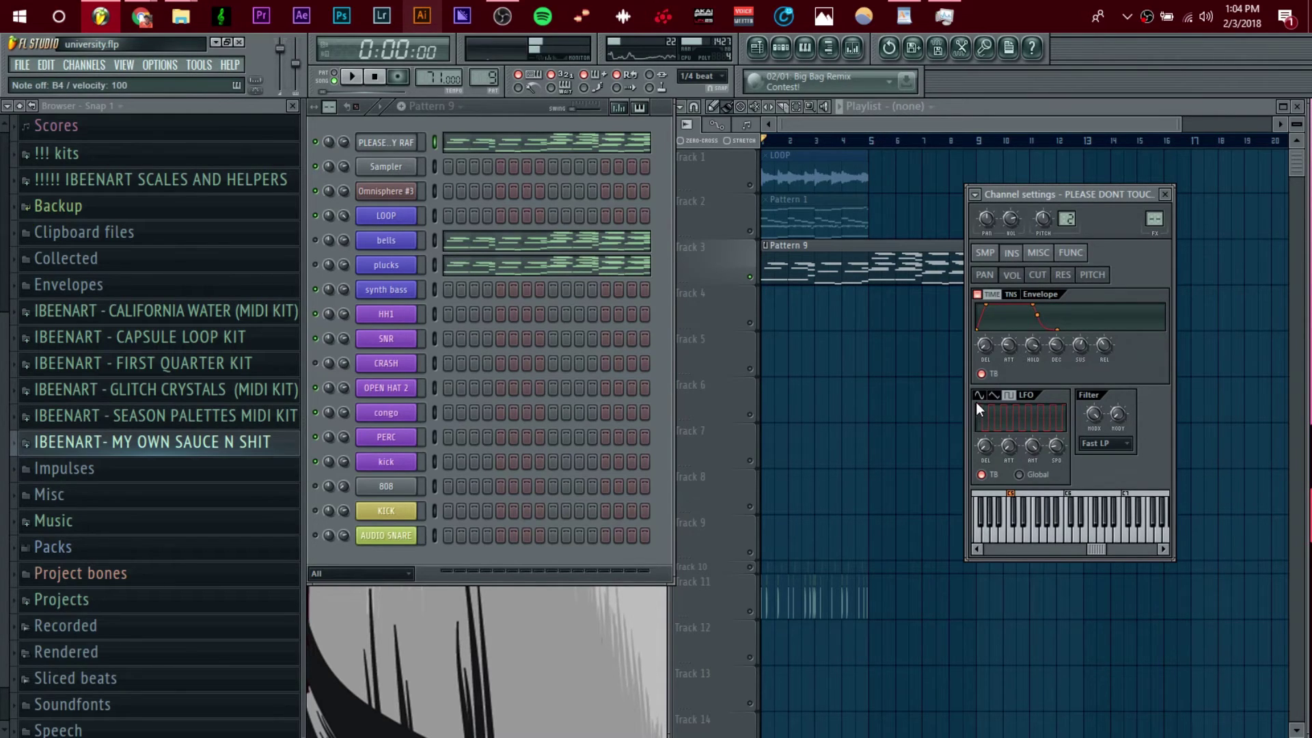
# Slow down the square volume LFO, toggle its tempo-based timing and close the channel settings.
pyautogui.moveTo(1057, 448); pyautogui.dragTo(1058, 458)
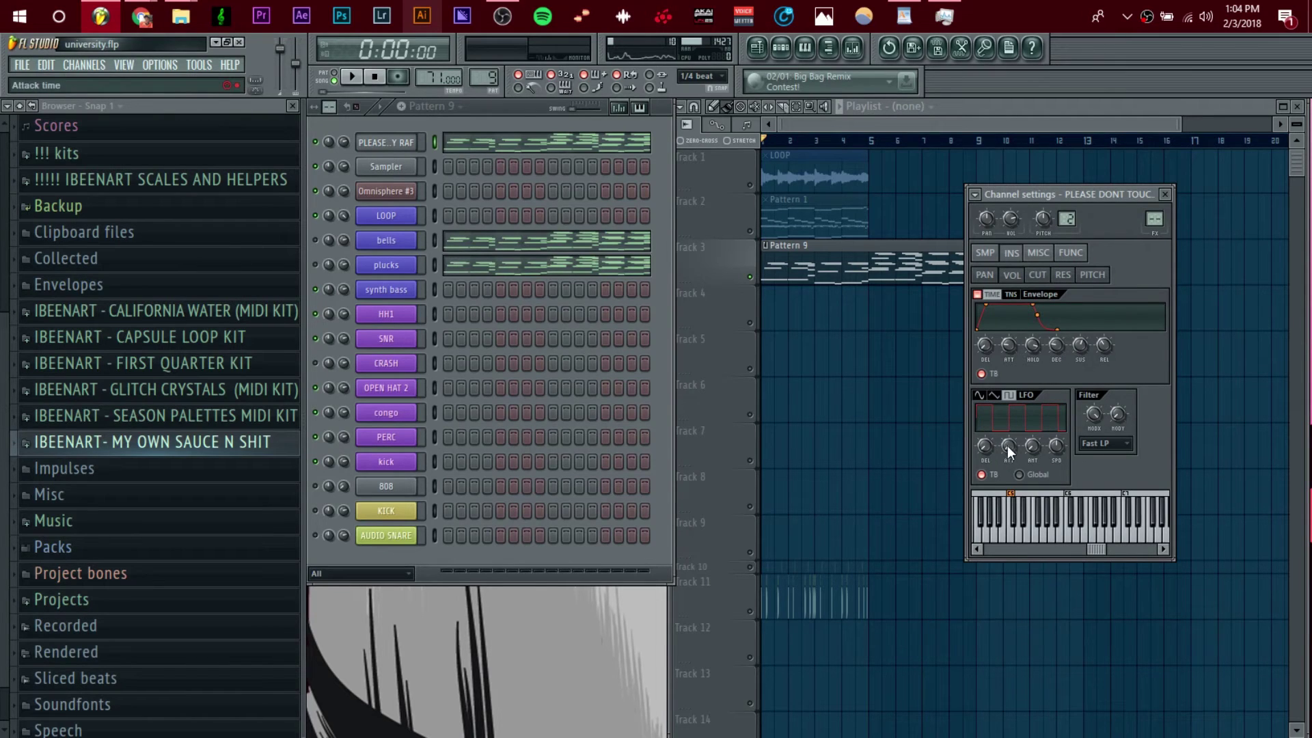
pyautogui.click(983, 475)
pyautogui.click(1166, 194)
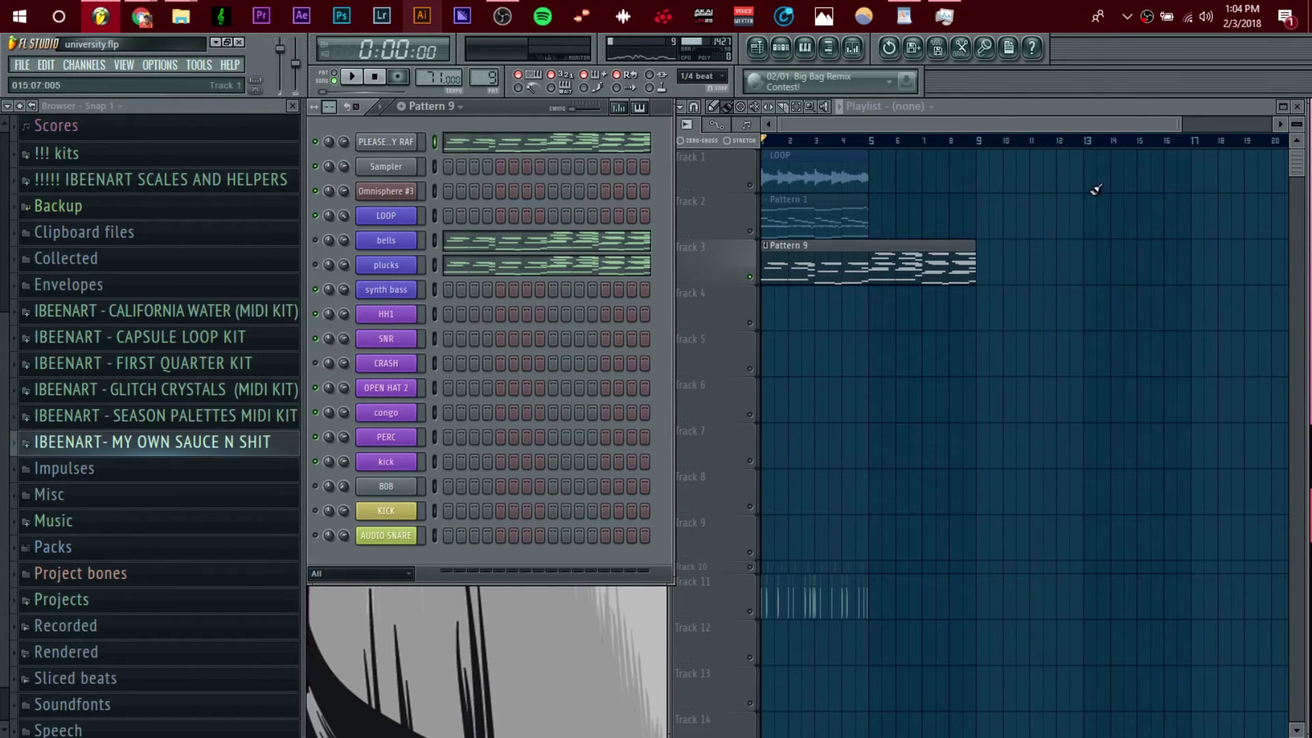
pyautogui.scroll(-1, 55, 376)
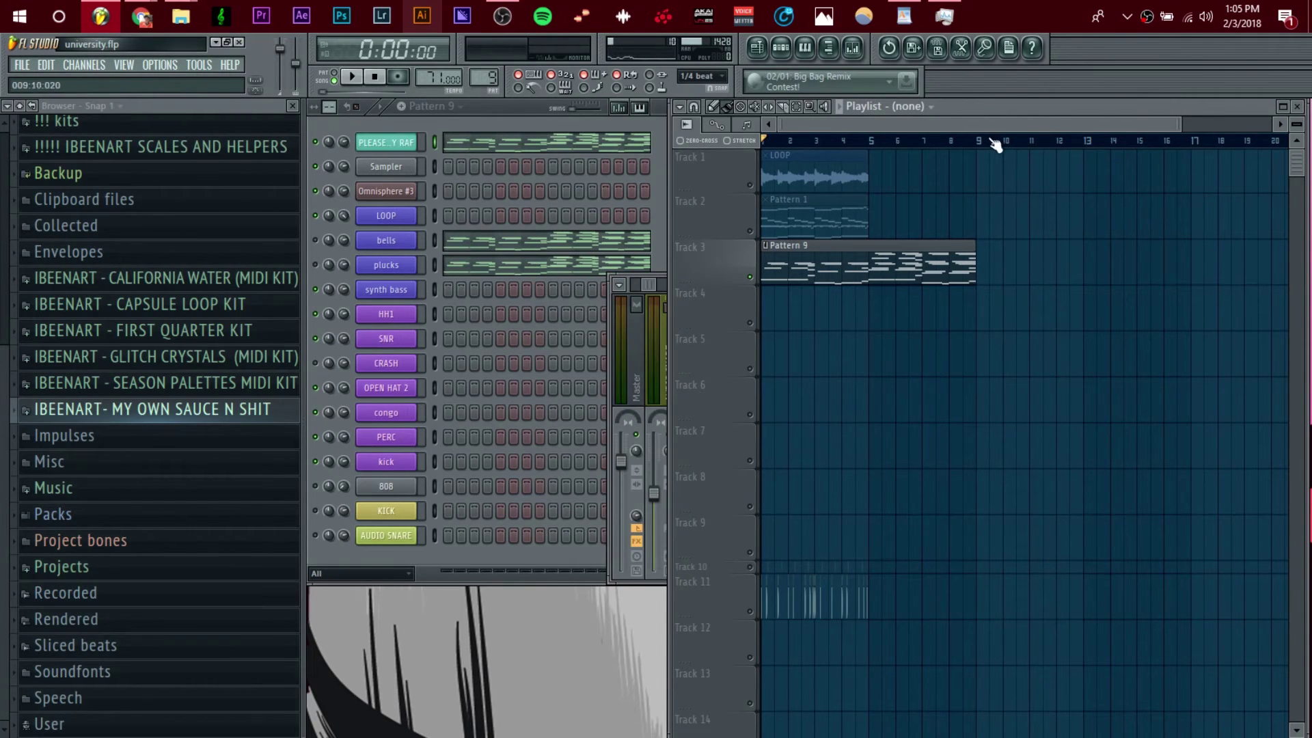
# Select the first eight bars of the playlist and play them back briefly.
pyautogui.moveTo(981, 142); pyautogui.dragTo(659, 182)
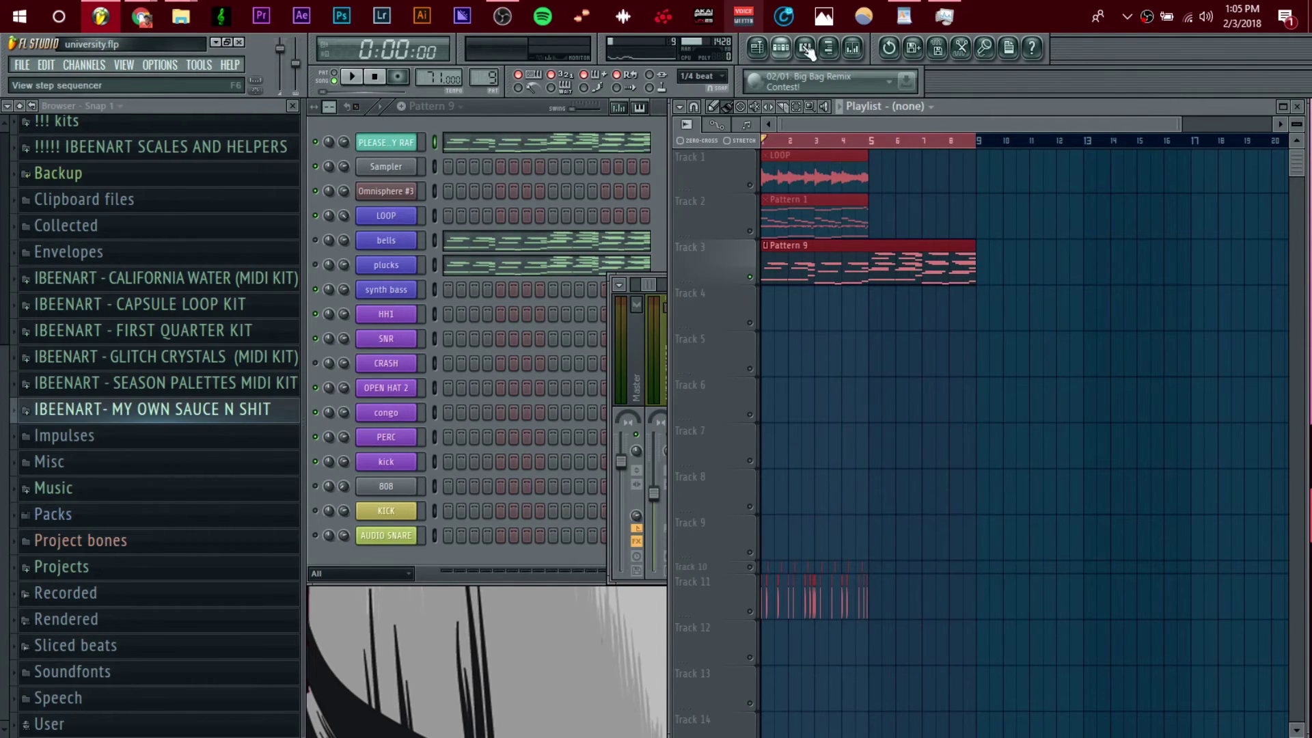
pyautogui.press('space')
pyautogui.press('space')
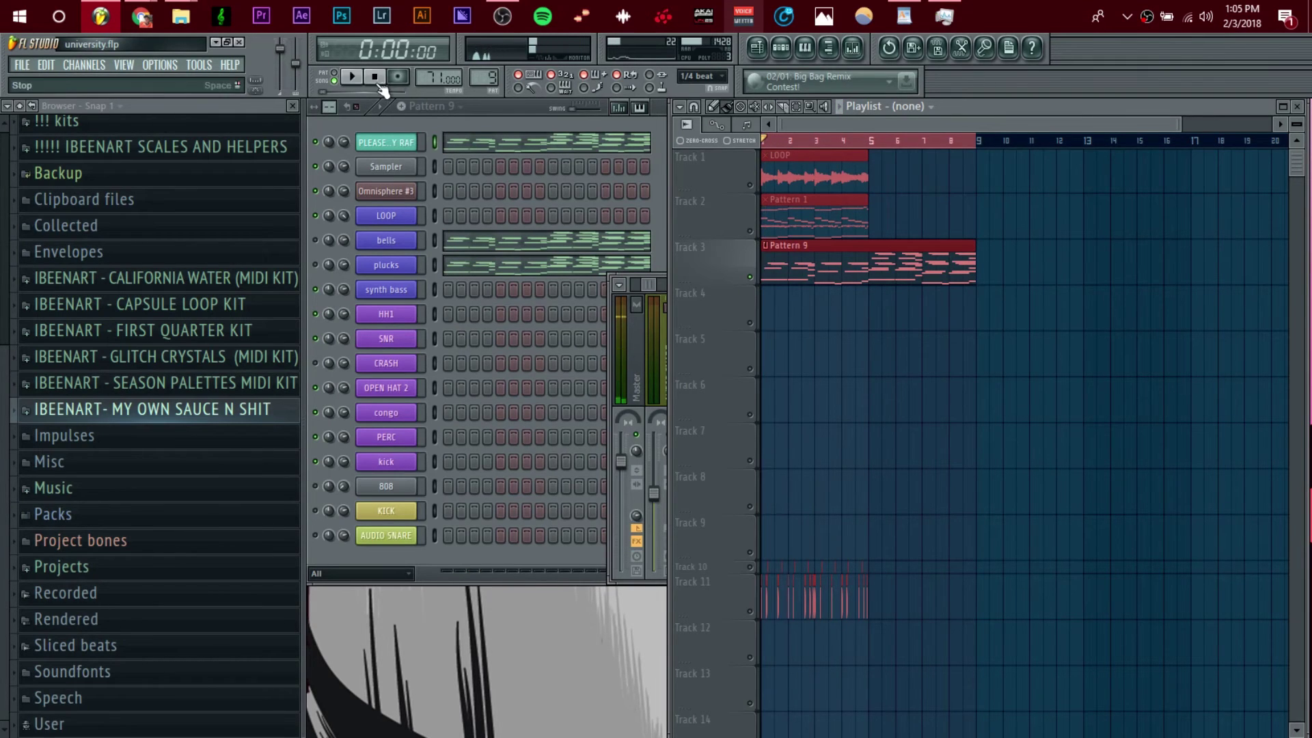
# Arm the PLEASE DONT TOUCH MY RAF mixer track for disk recording to the wave file "university_PLEASE DONT TOUCH MY RAF".
pyautogui.click(854, 48)
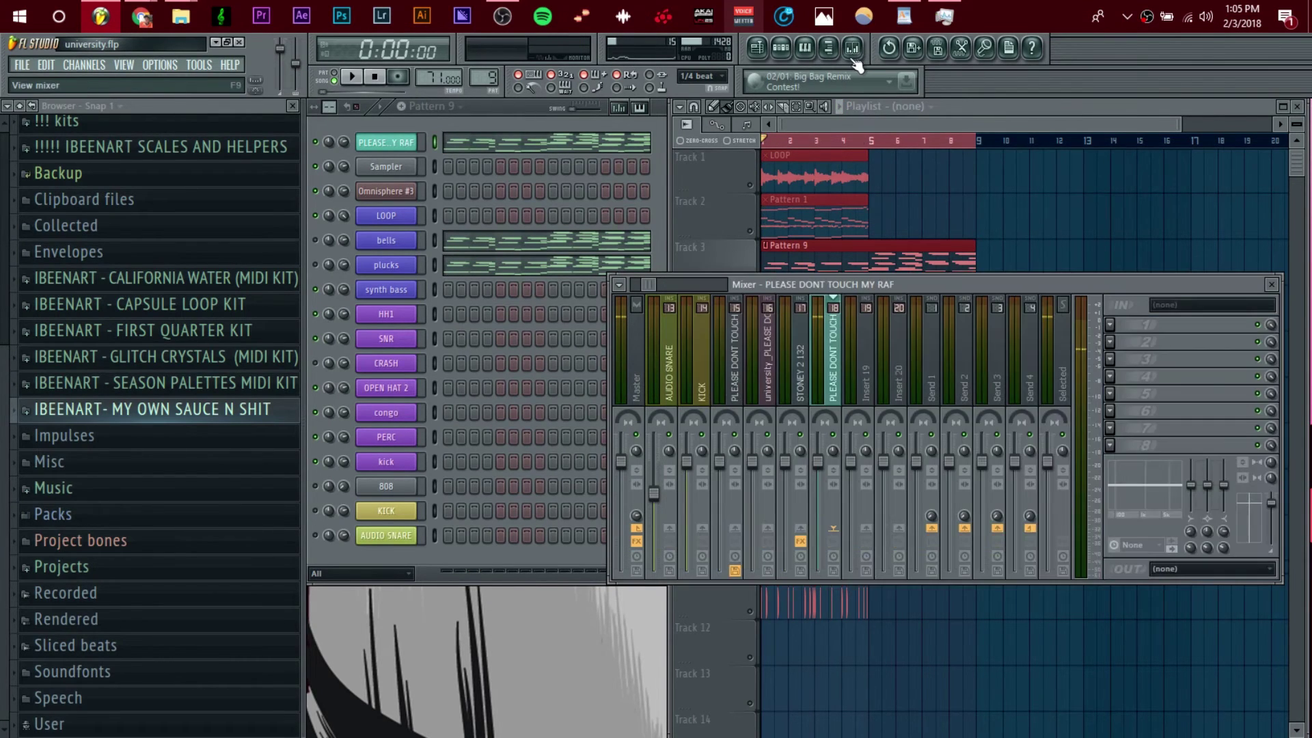
pyautogui.click(834, 572)
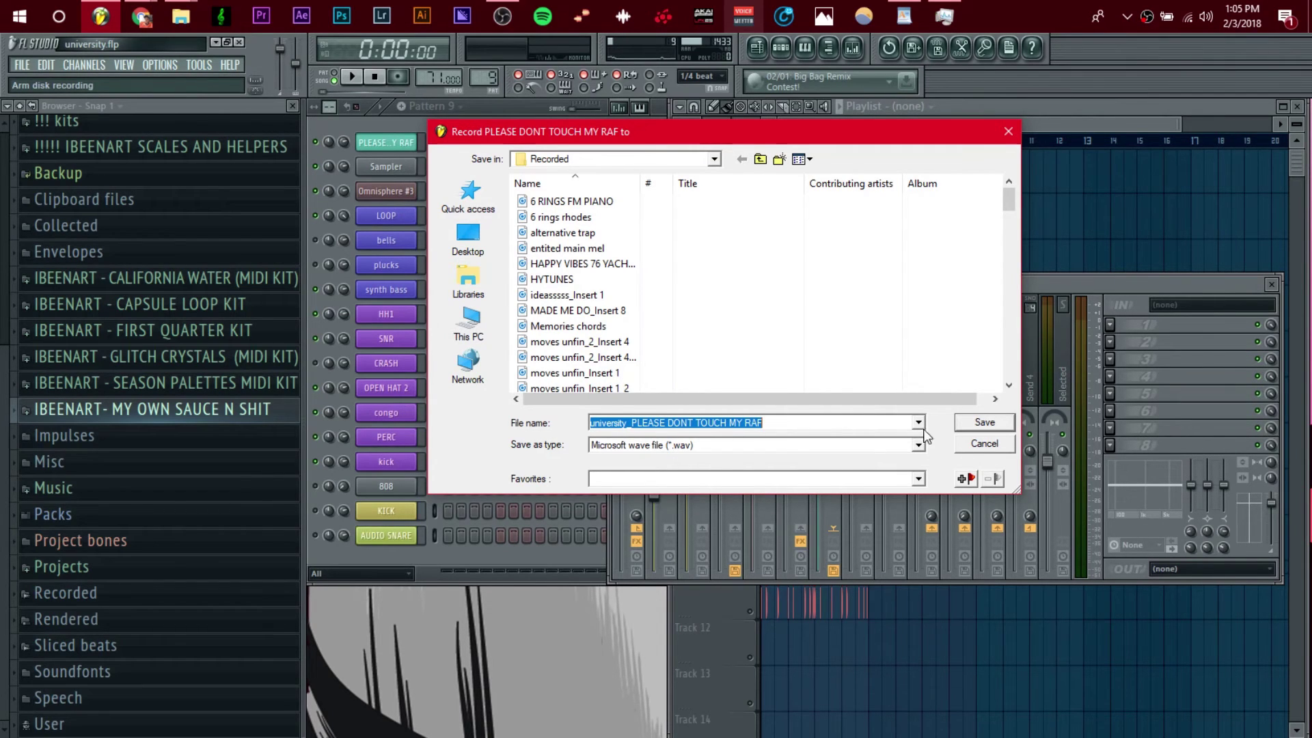
pyautogui.click(959, 449)
pyautogui.click(834, 571)
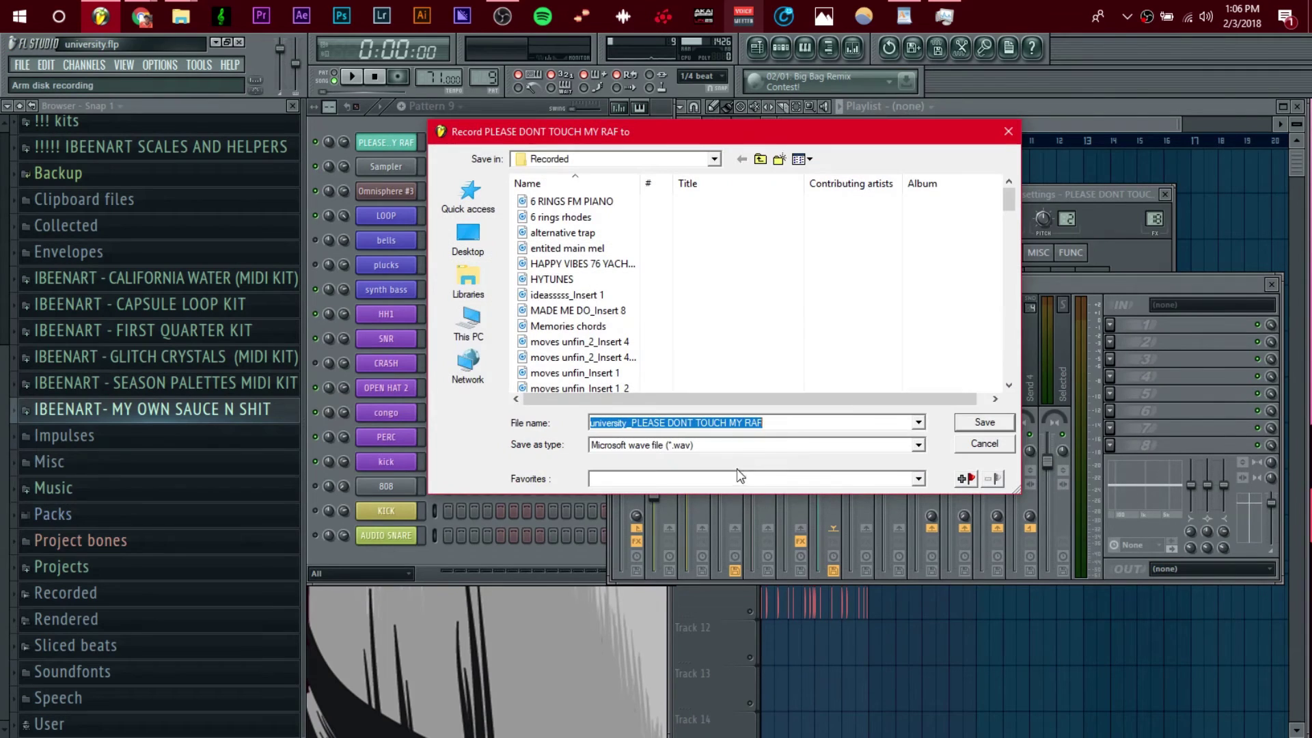
pyautogui.click(1004, 425)
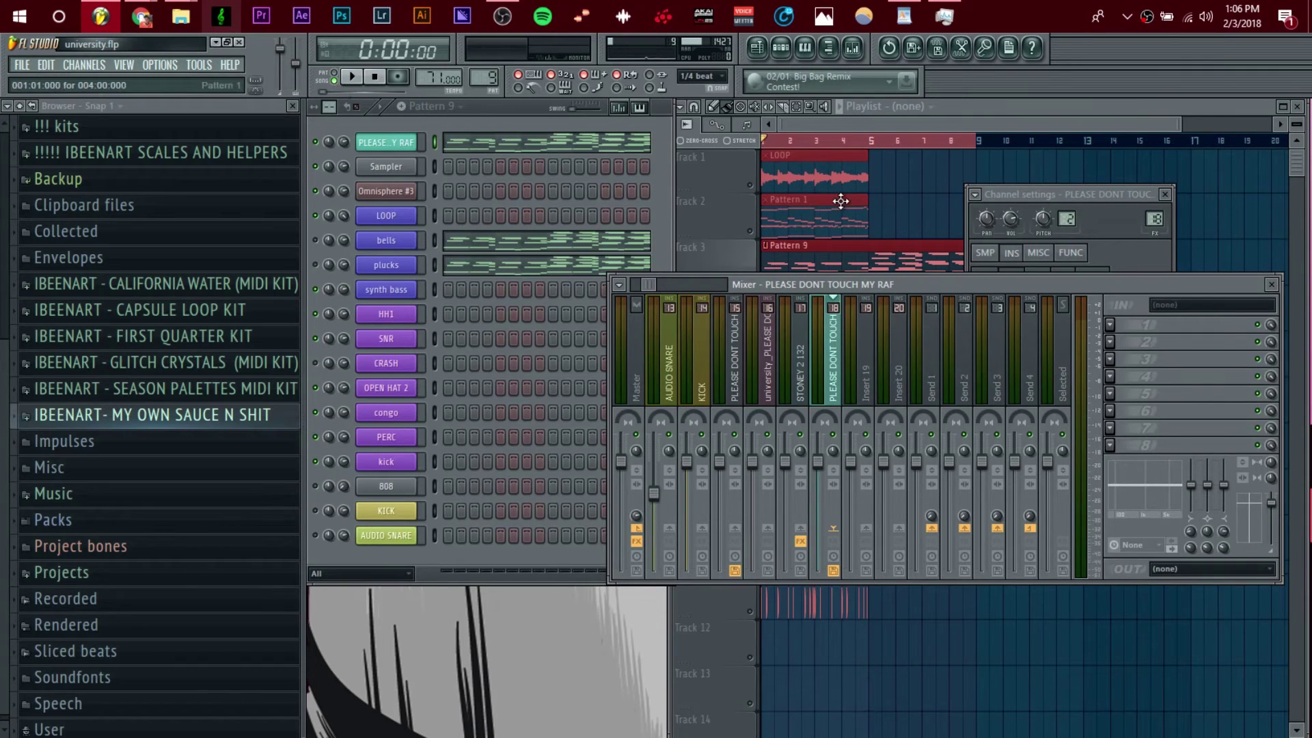
# Render the armed mixer tracks to 16Bit int WAV and play back the resulting audio clip in the playlist.
pyautogui.click(725, 250)
pyautogui.click(721, 265)
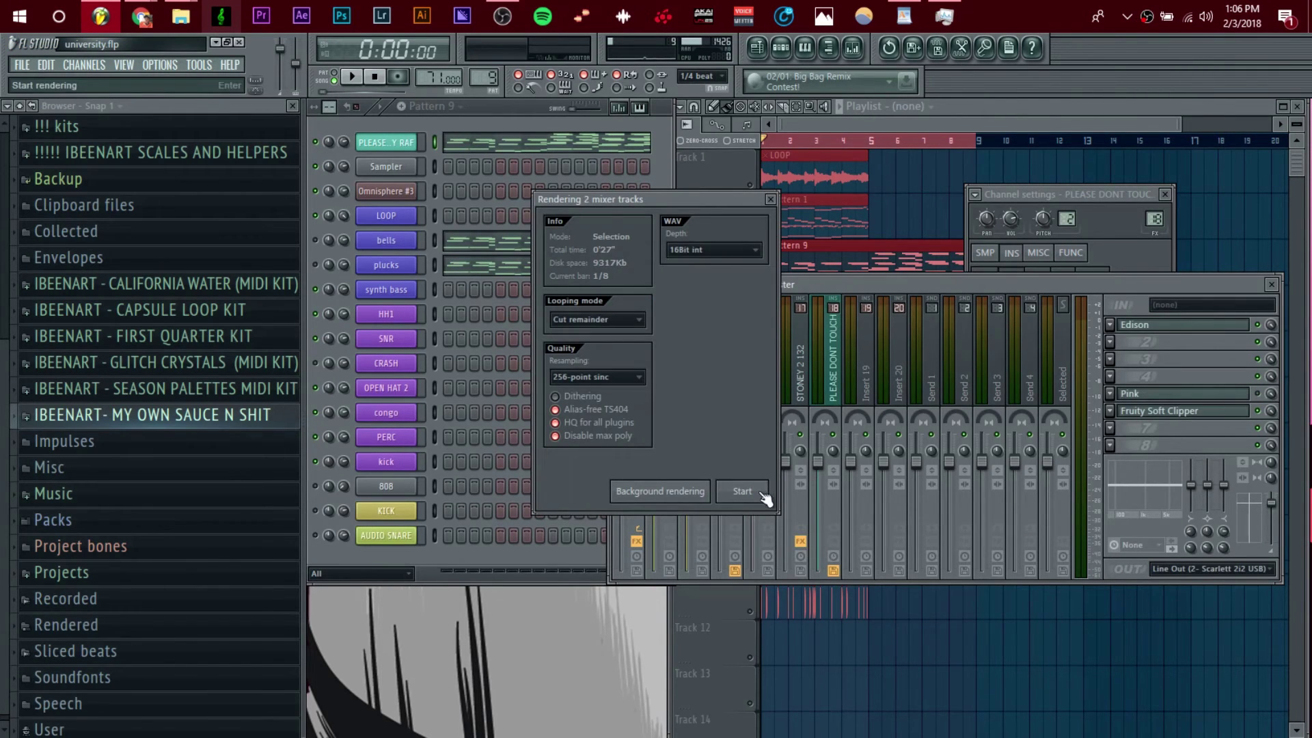
pyautogui.click(742, 491)
pyautogui.press('space')
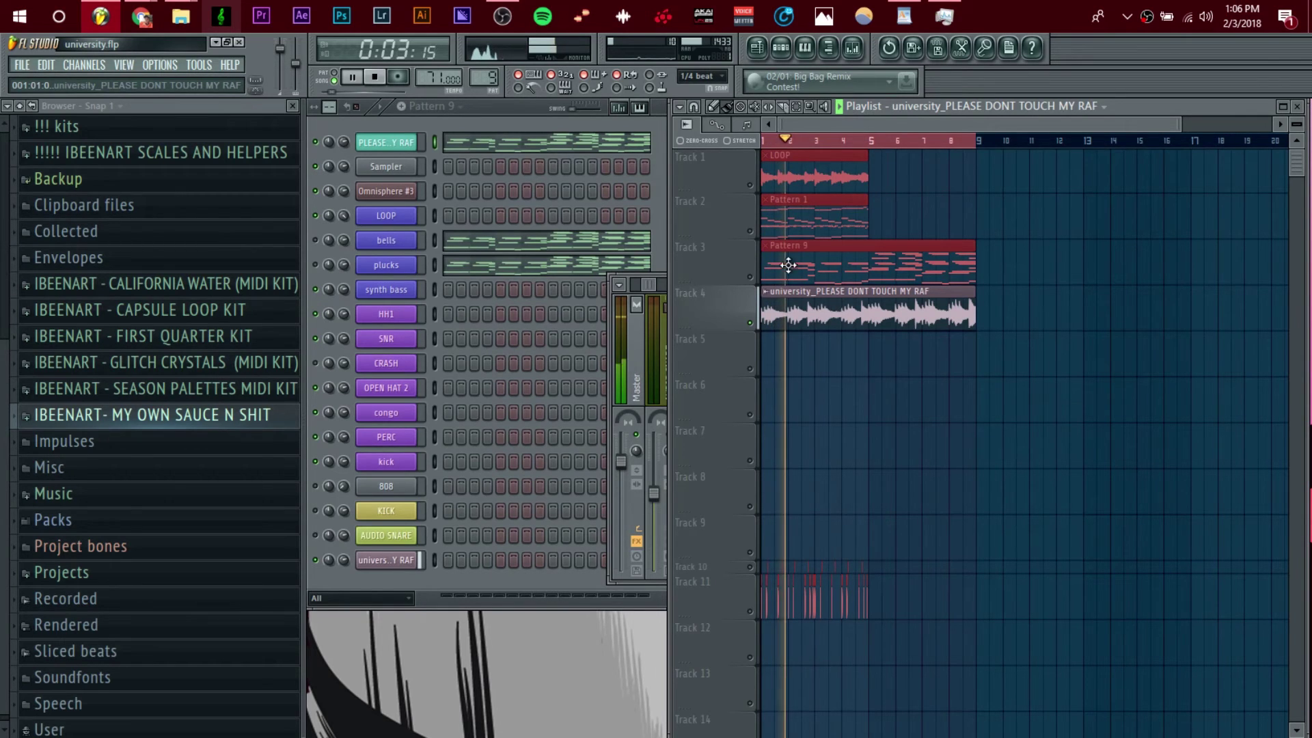
pyautogui.click(377, 77)
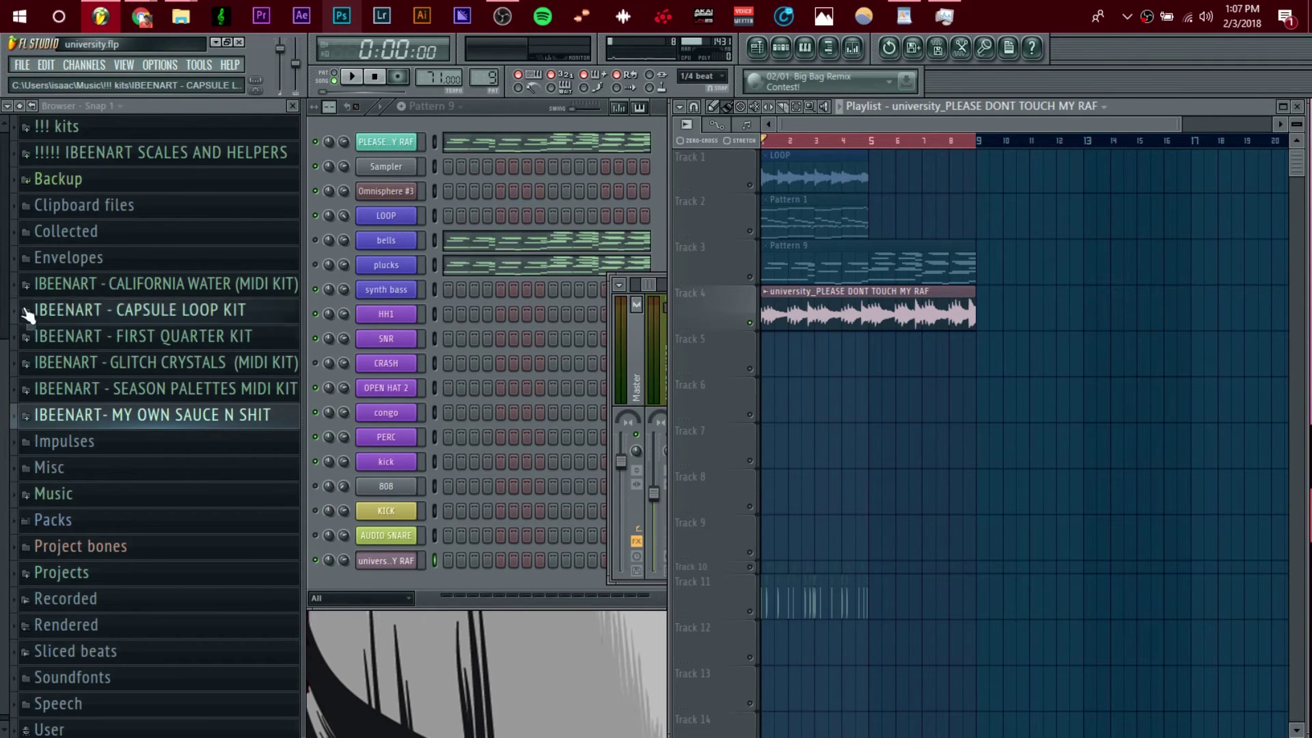
# Open the "alternetive trap" sample from the IBEENART- MY OWN SAUCE N SHIT folder in the audio editor and audition it.
pyautogui.click(171, 417)
pyautogui.rightClick(102, 466)
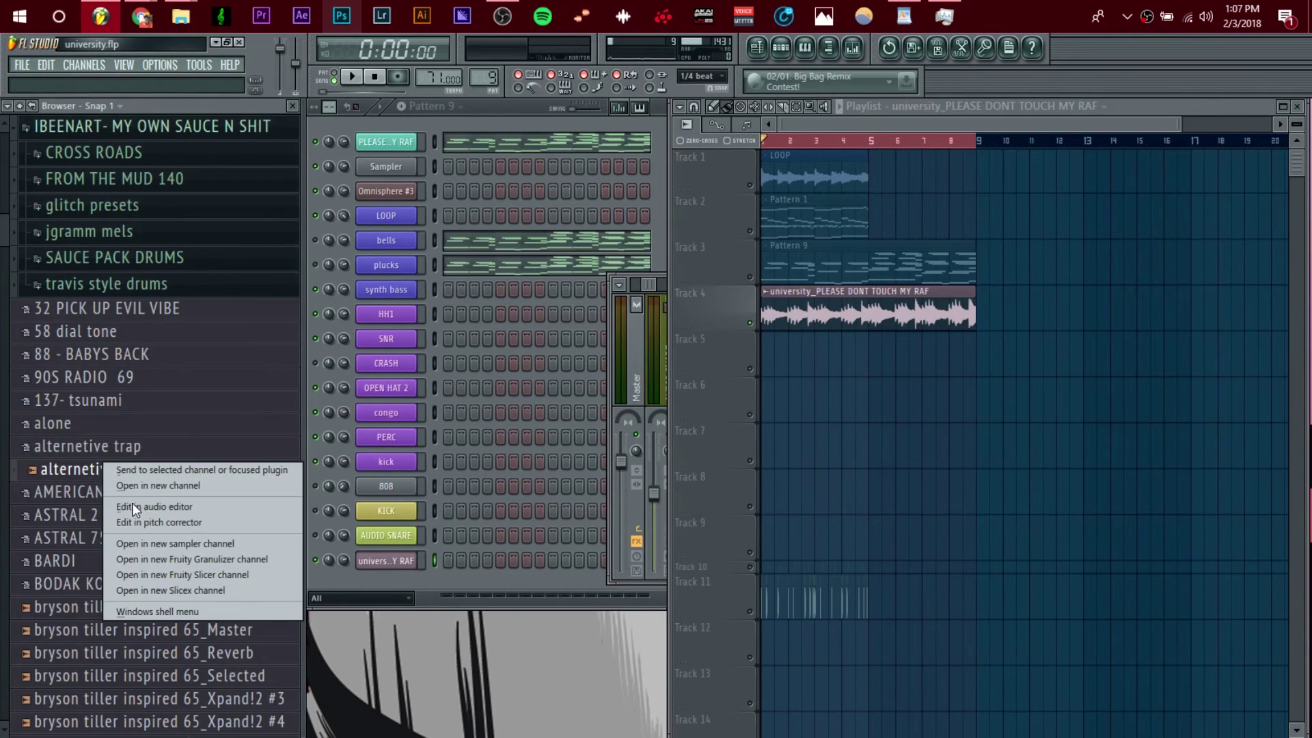
pyautogui.click(129, 498)
pyautogui.click(420, 302)
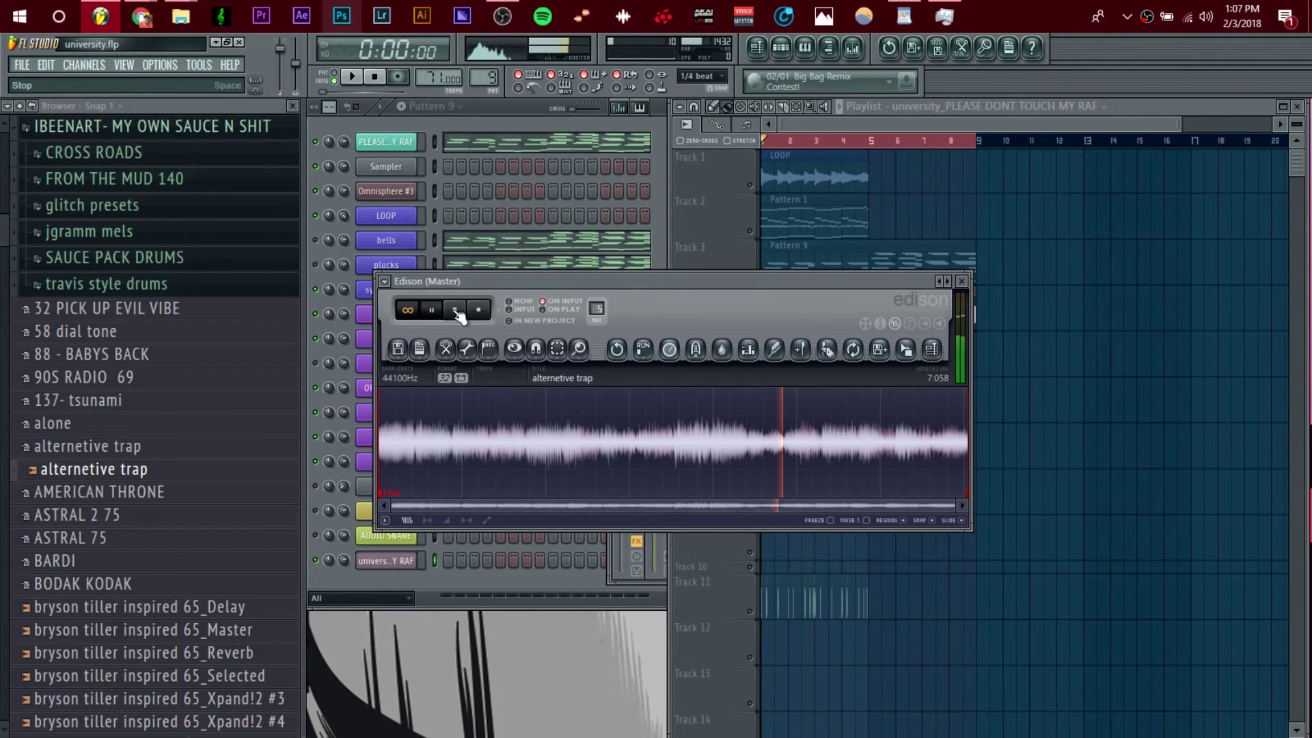
pyautogui.click(456, 311)
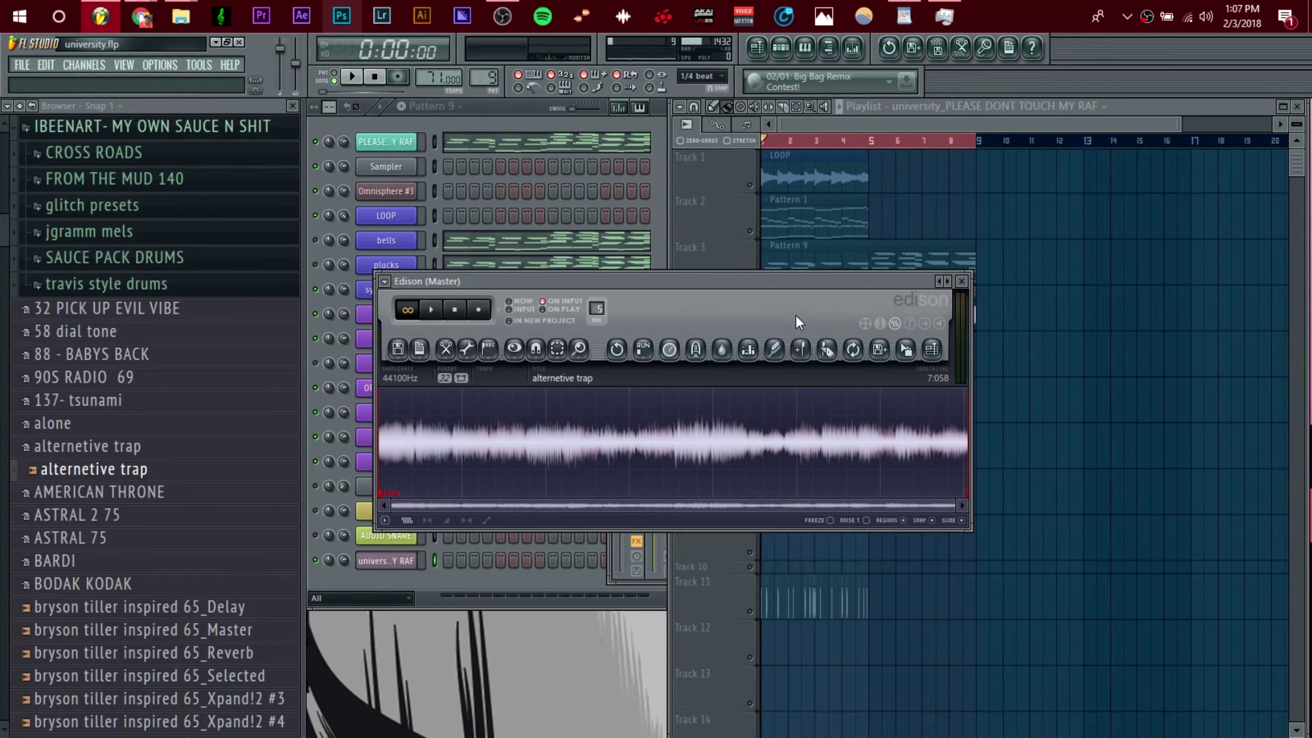
# Maximize Edison, run the Old school FX script on the "alternetive trap" sample and listen to it.
pyautogui.doubleClick(880, 307)
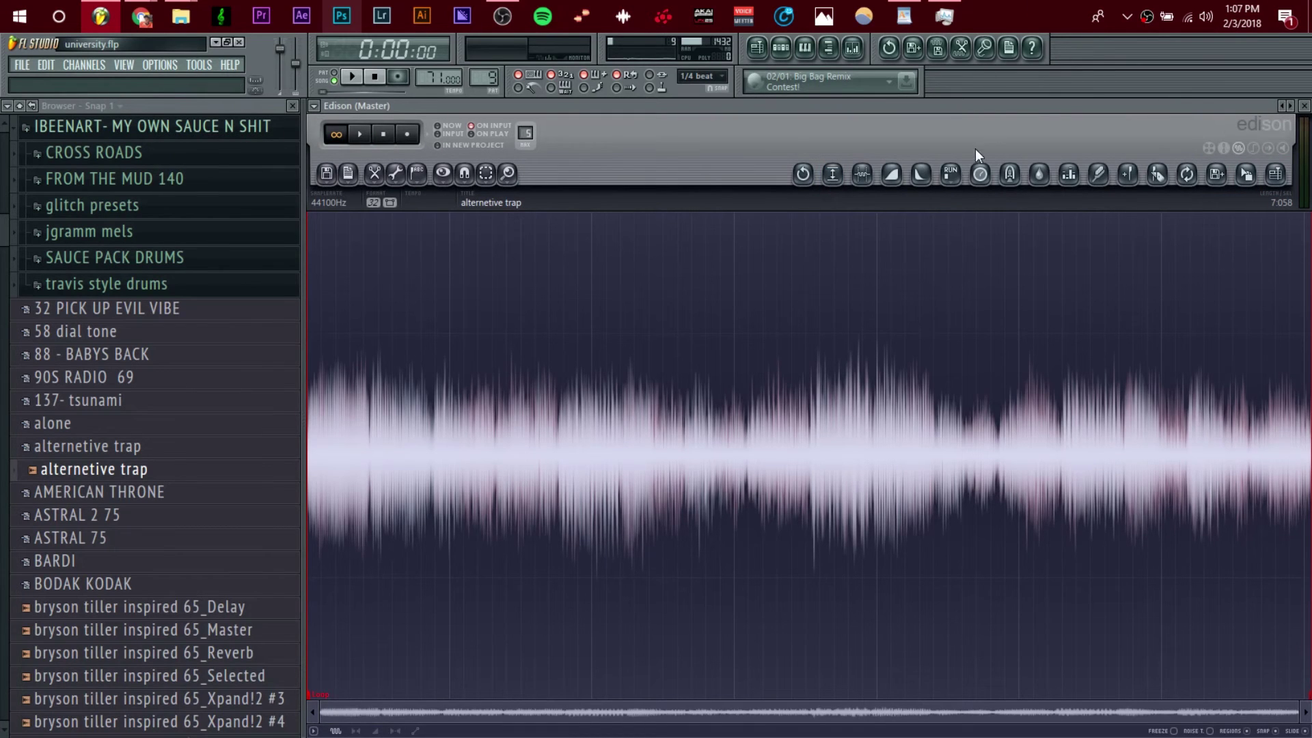
pyautogui.click(955, 173)
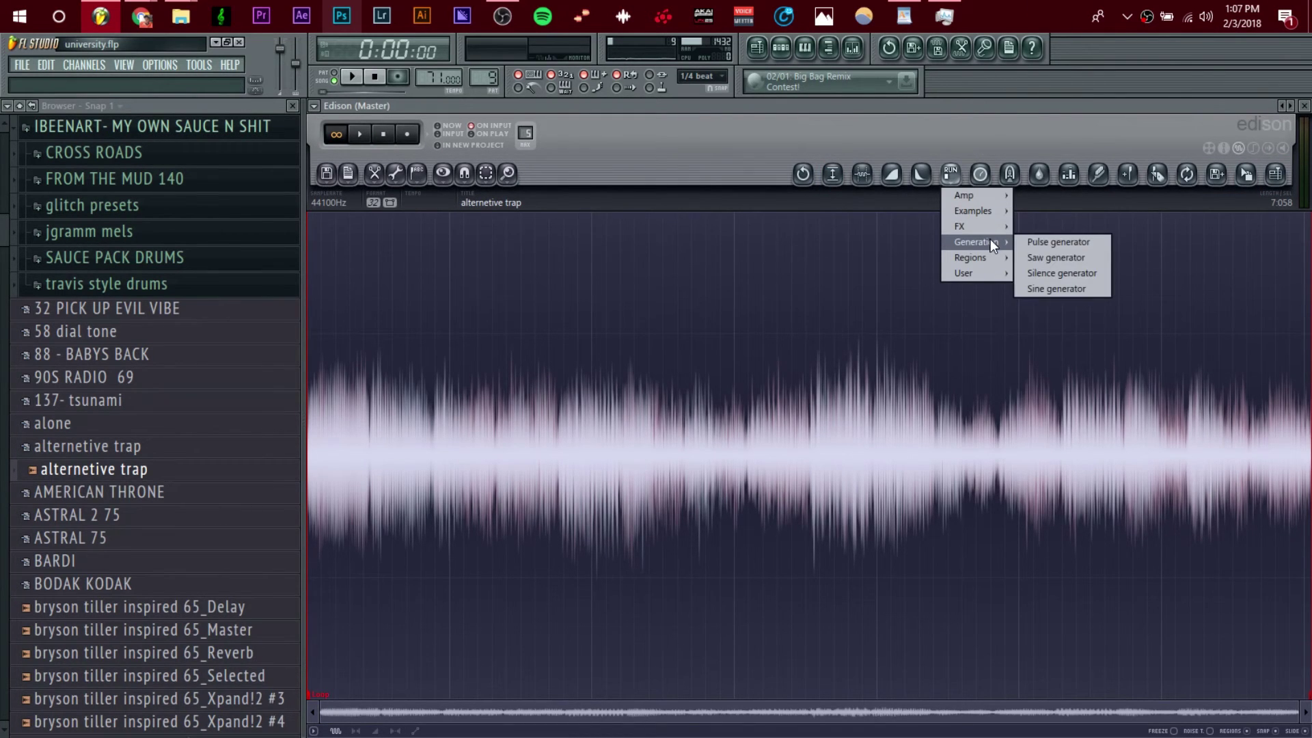
pyautogui.moveTo(986, 226)
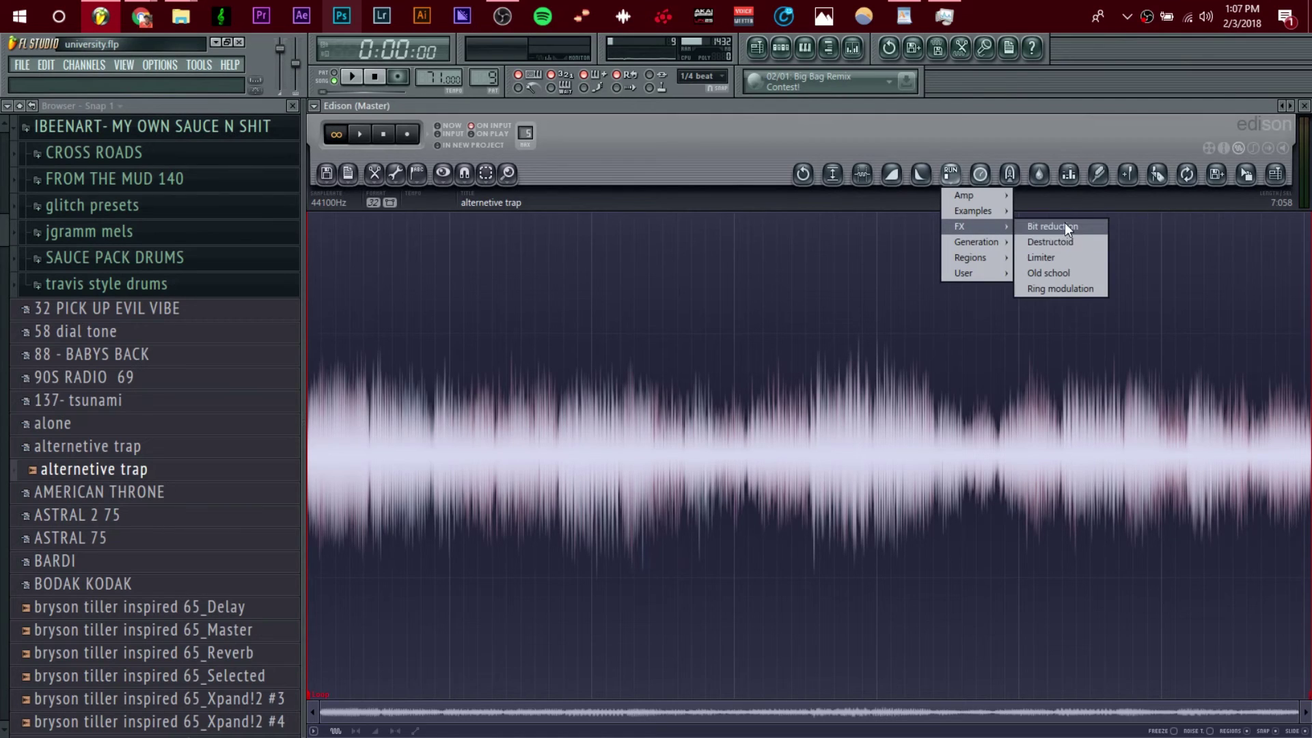
pyautogui.click(1066, 272)
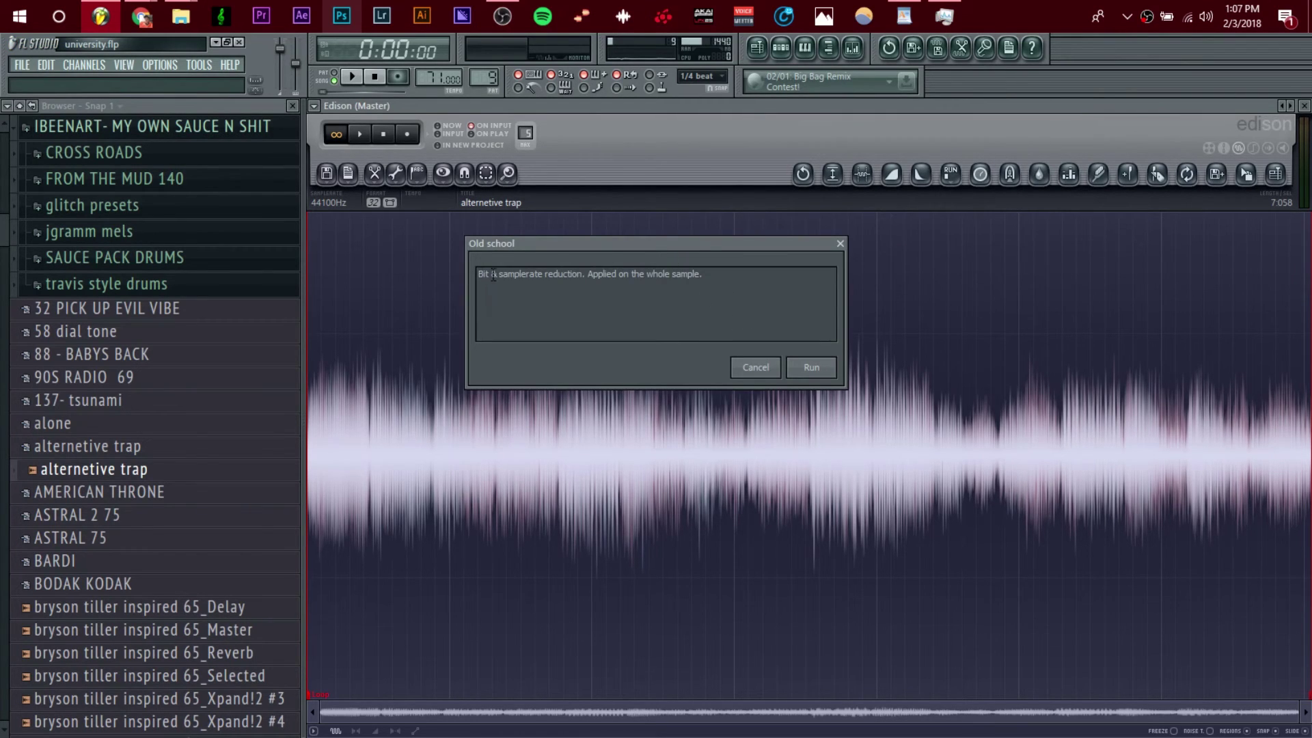
pyautogui.click(811, 369)
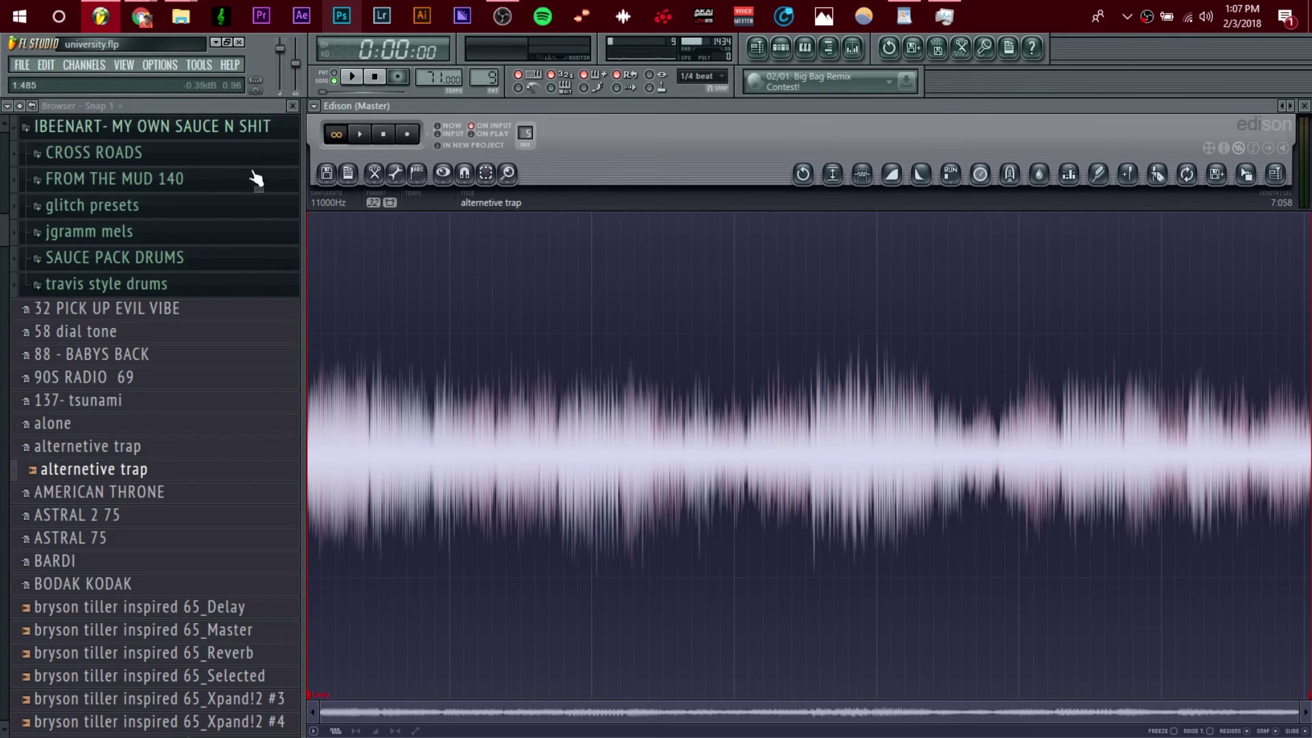
pyautogui.click(362, 134)
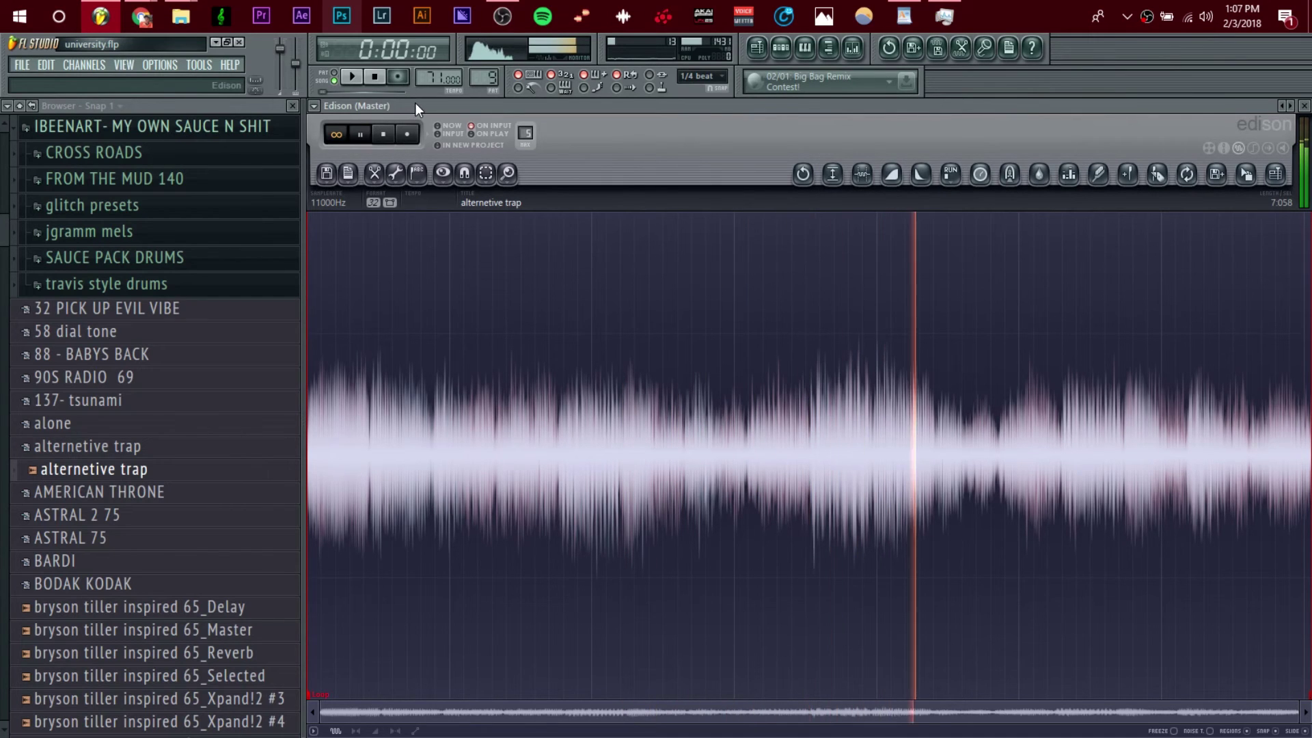
pyautogui.click(386, 135)
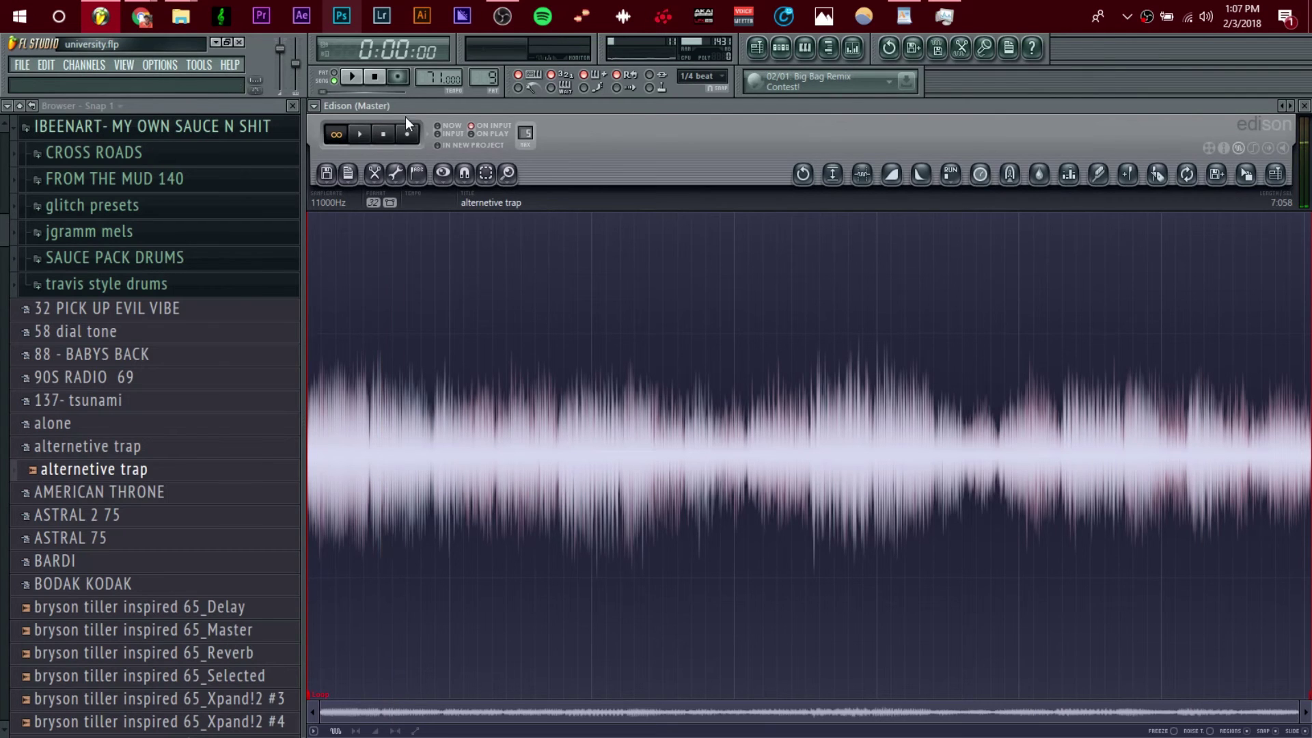
# Load STONEY 132 from the IBEENART - CAPSULE LOOP KIT folder into the audio editor and audition it.
pyautogui.scroll(2, 99, 185)
pyautogui.click(97, 179)
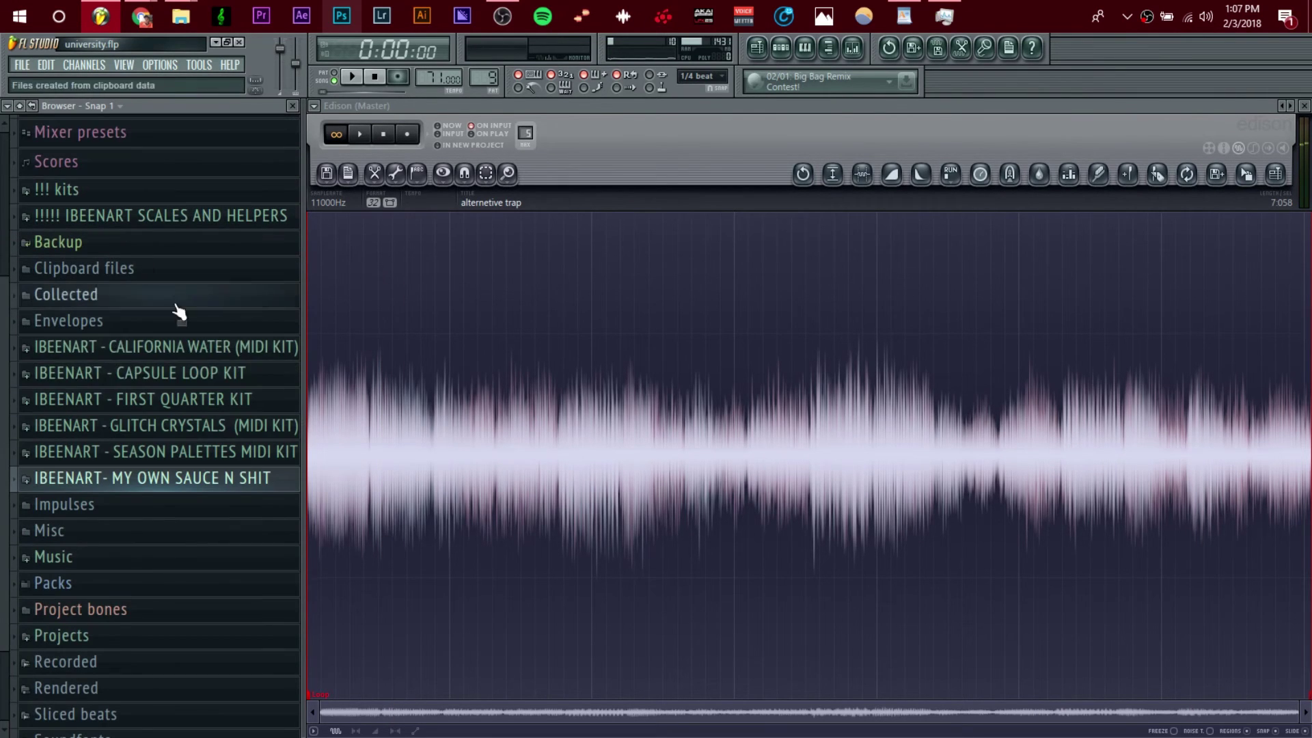
pyautogui.click(182, 386)
pyautogui.moveTo(2, 273); pyautogui.dragTo(32, 609)
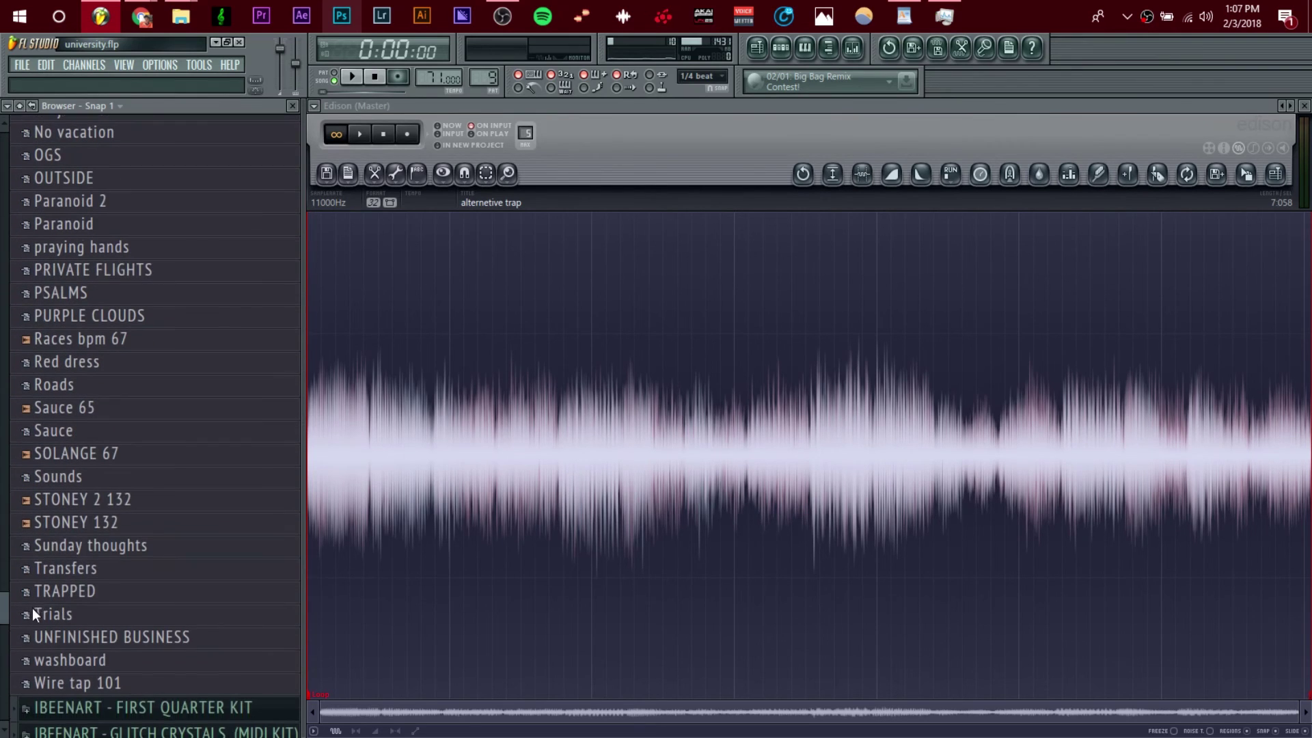
pyautogui.rightClick(118, 517)
pyautogui.click(137, 557)
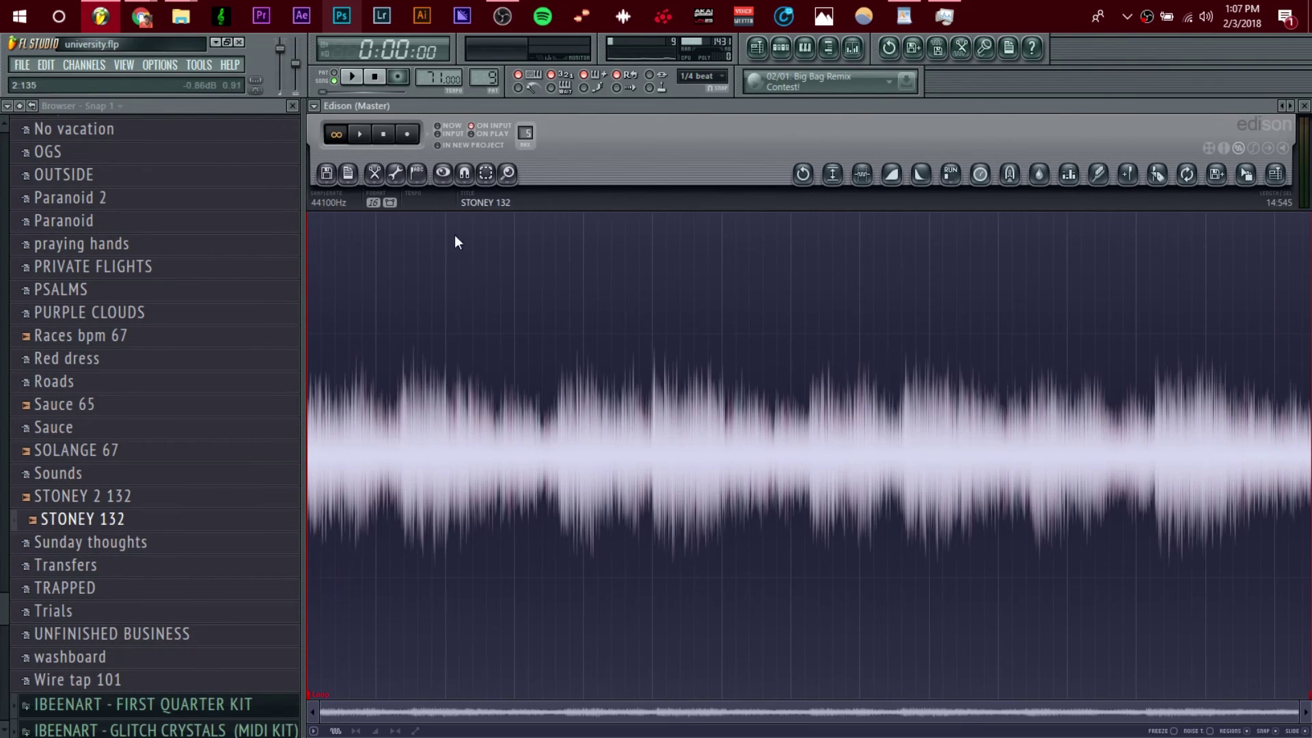
pyautogui.click(368, 136)
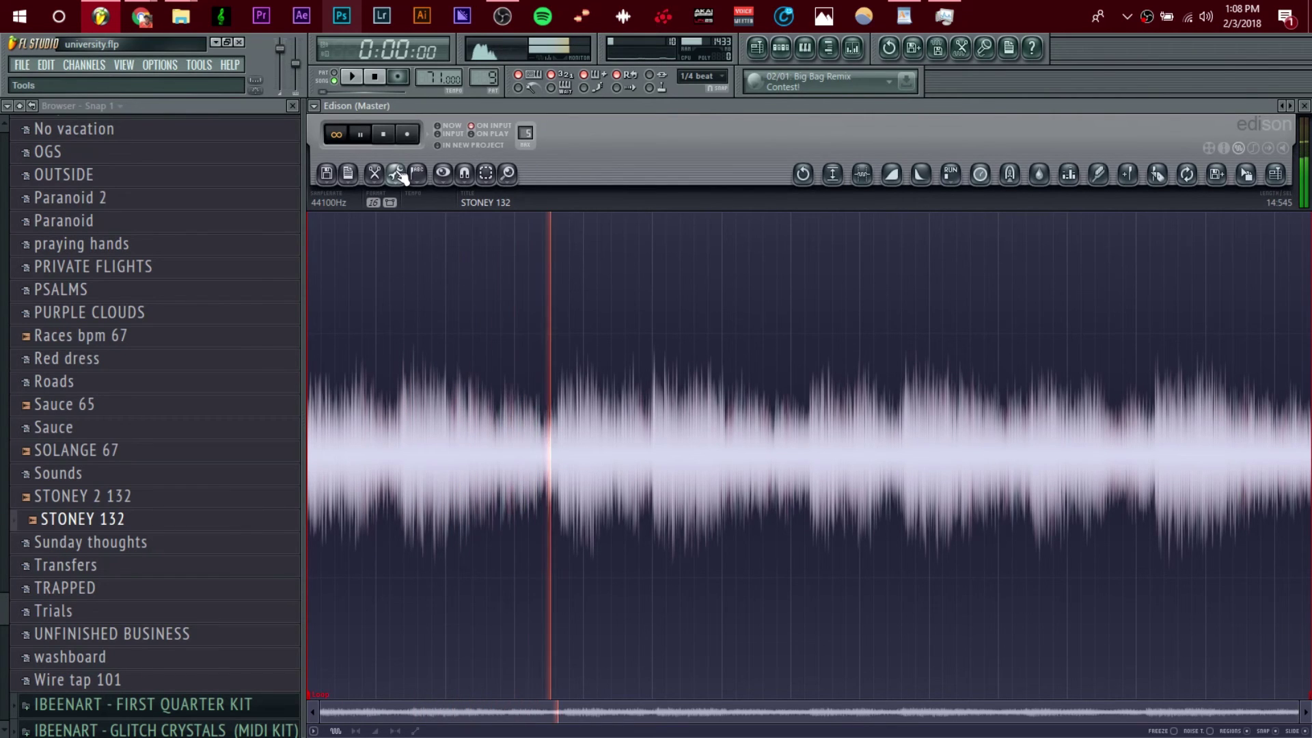
pyautogui.click(385, 135)
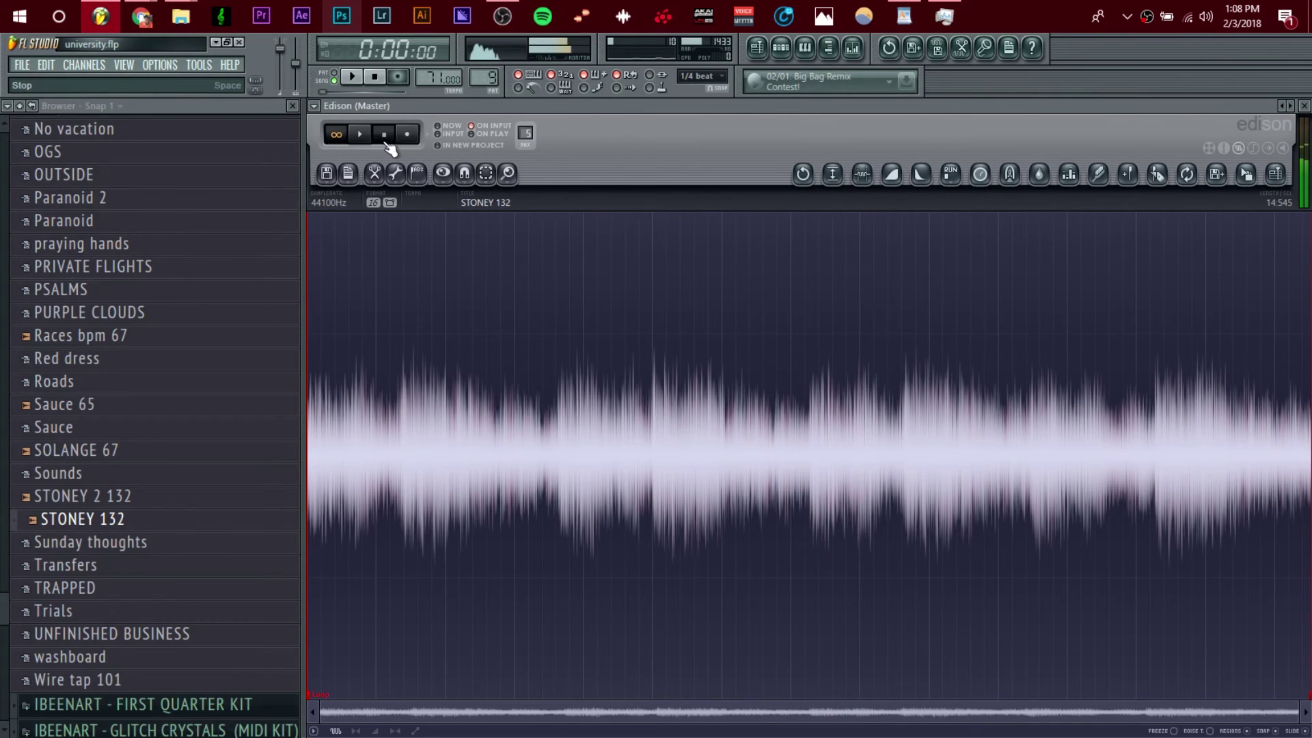
# Run the Old school FX script on the STONEY 132 sample and start playing it.
pyautogui.click(948, 175)
pyautogui.moveTo(977, 227)
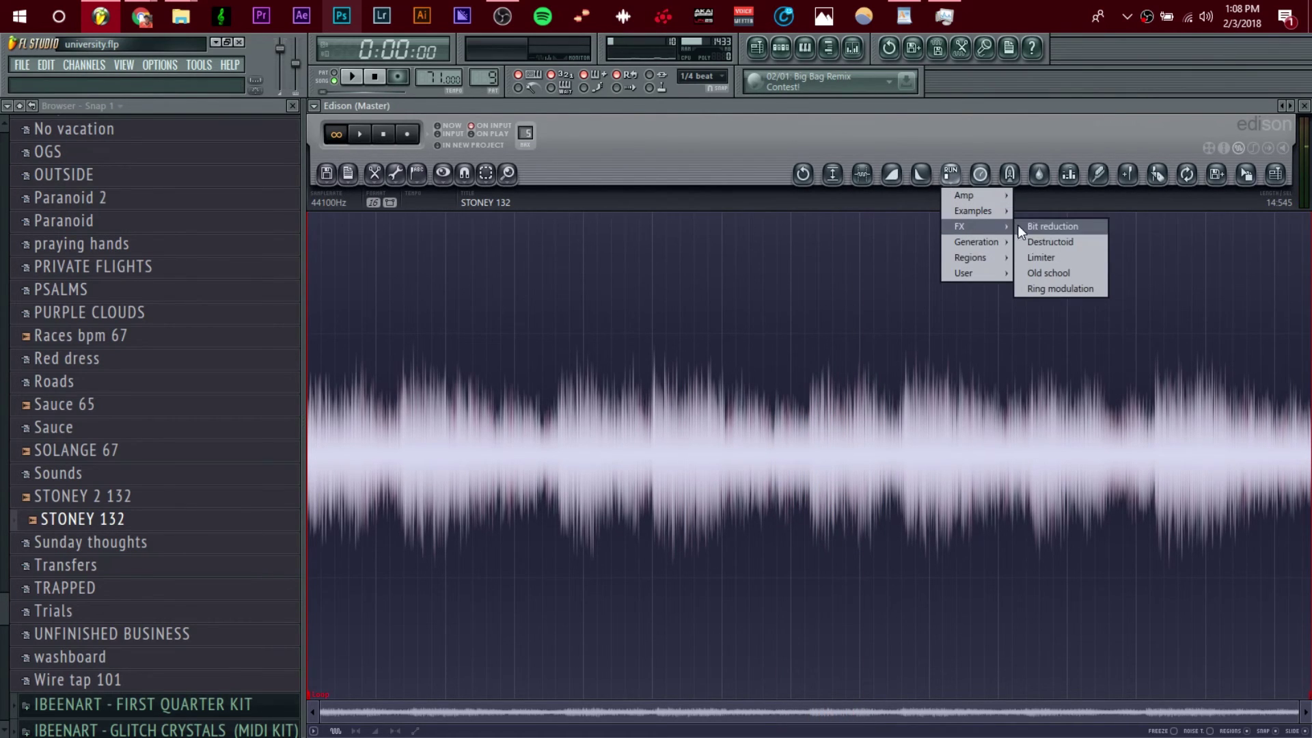
pyautogui.click(1067, 272)
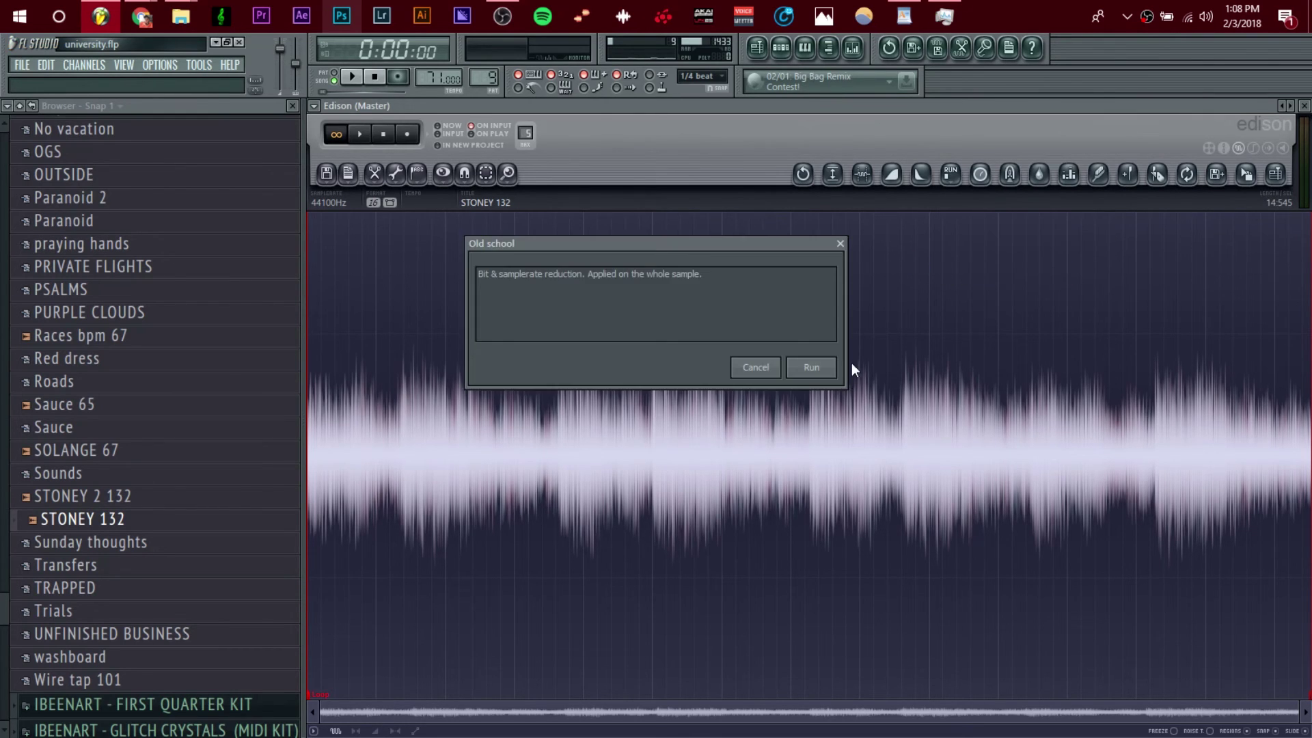
pyautogui.click(812, 369)
pyautogui.click(362, 136)
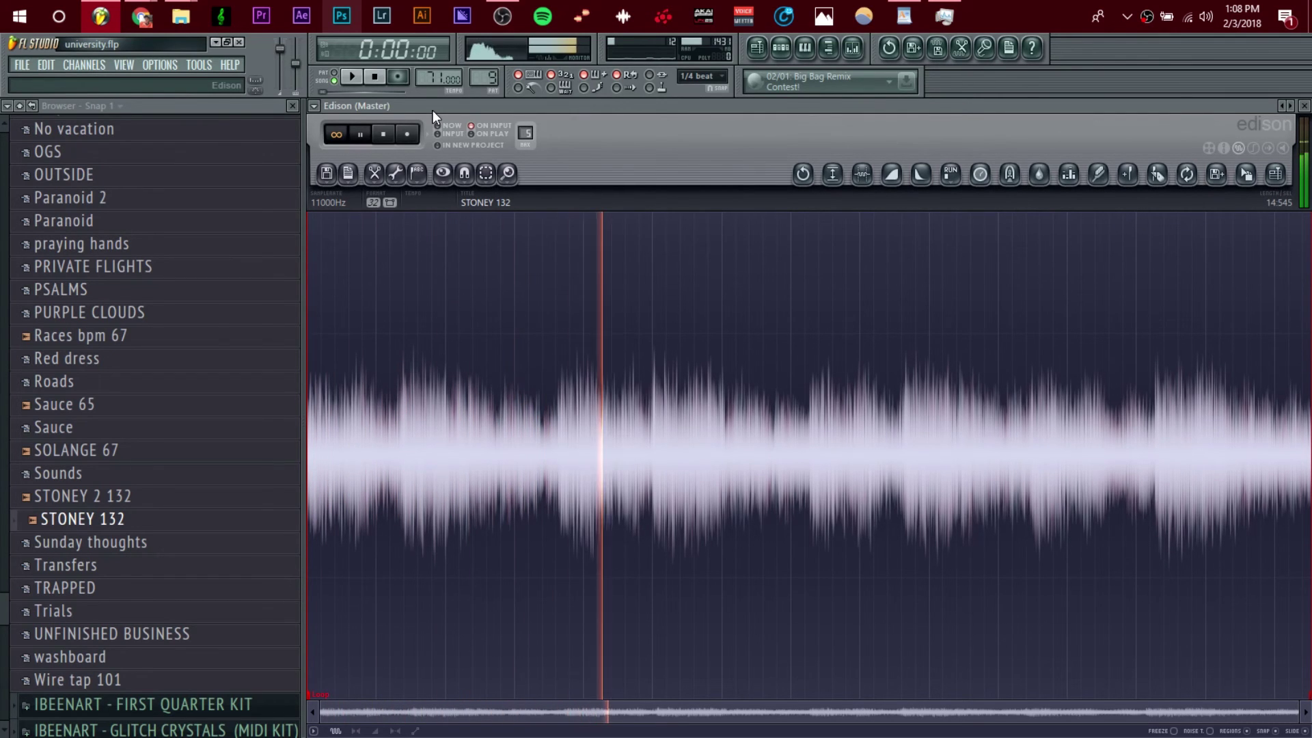
# Set the STONEY 132 sample properties to 8000 Hz and 16Bit int, and restore Edison to its smaller window size.
pyautogui.click(342, 205)
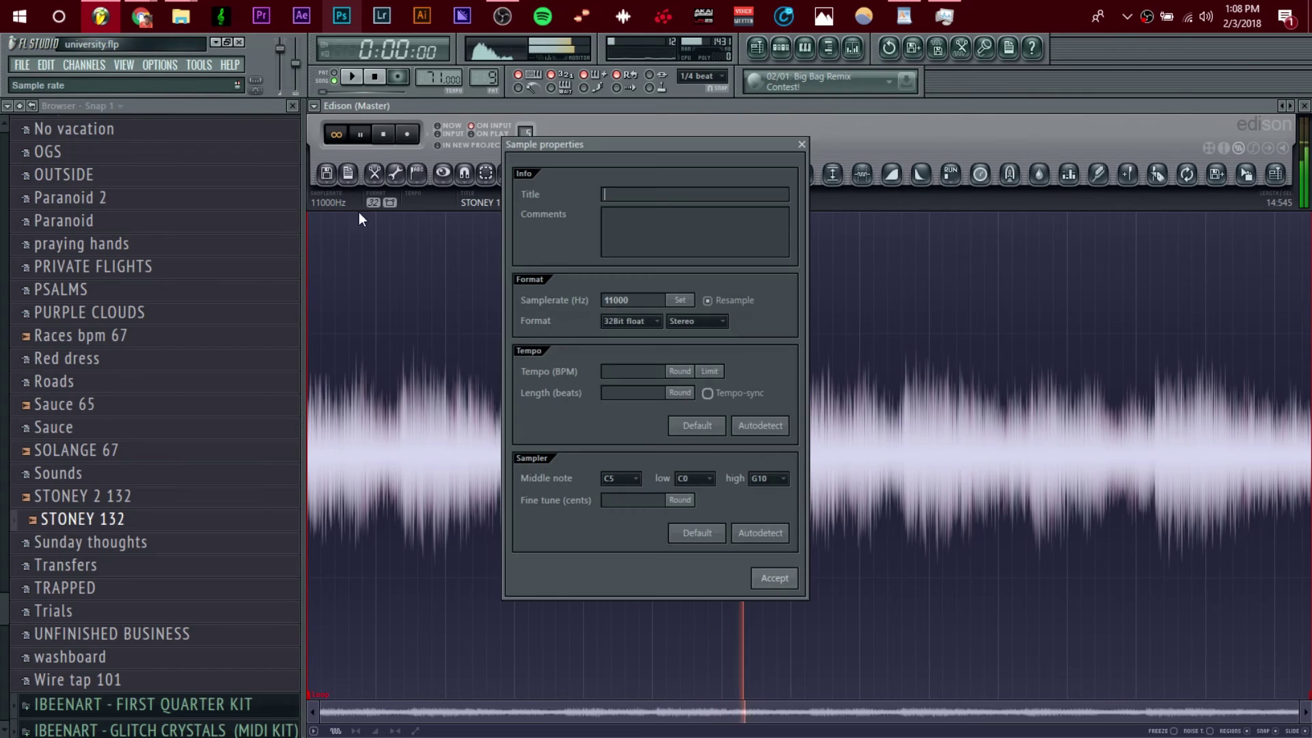
pyautogui.click(666, 302)
pyautogui.click(676, 325)
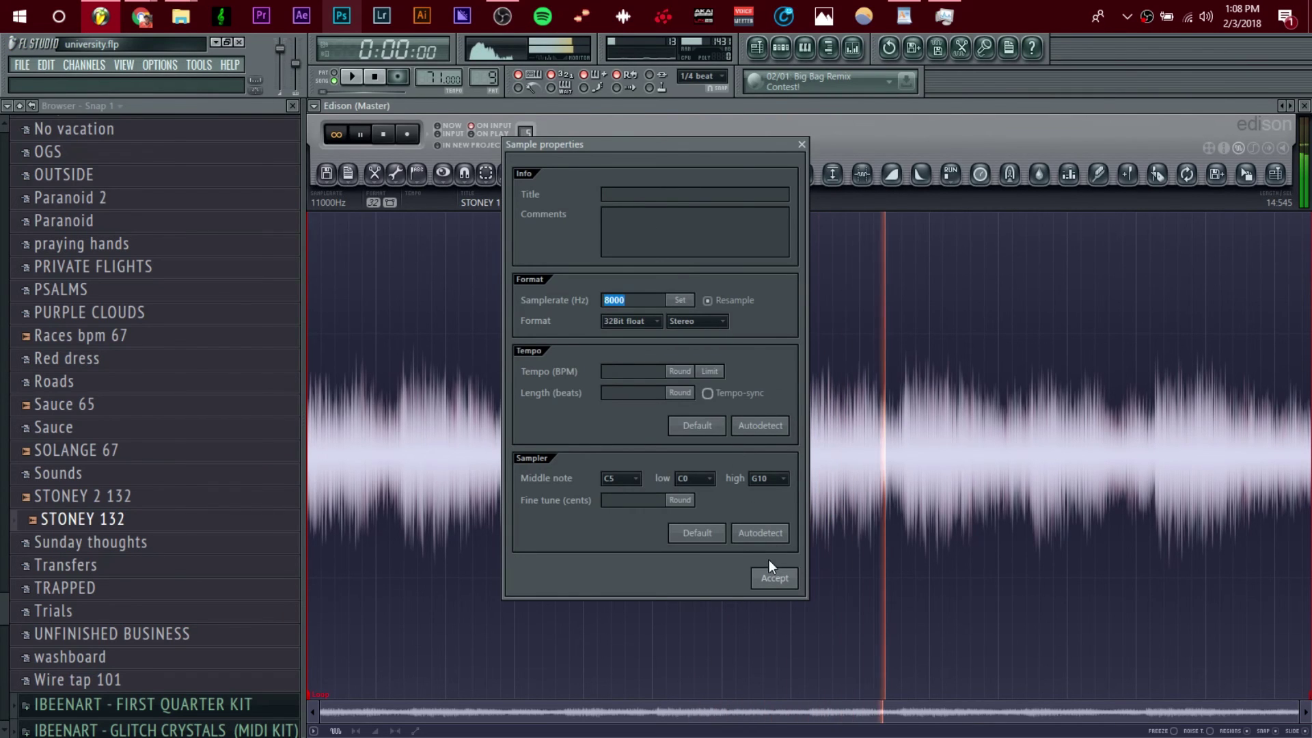
pyautogui.click(625, 321)
pyautogui.click(613, 336)
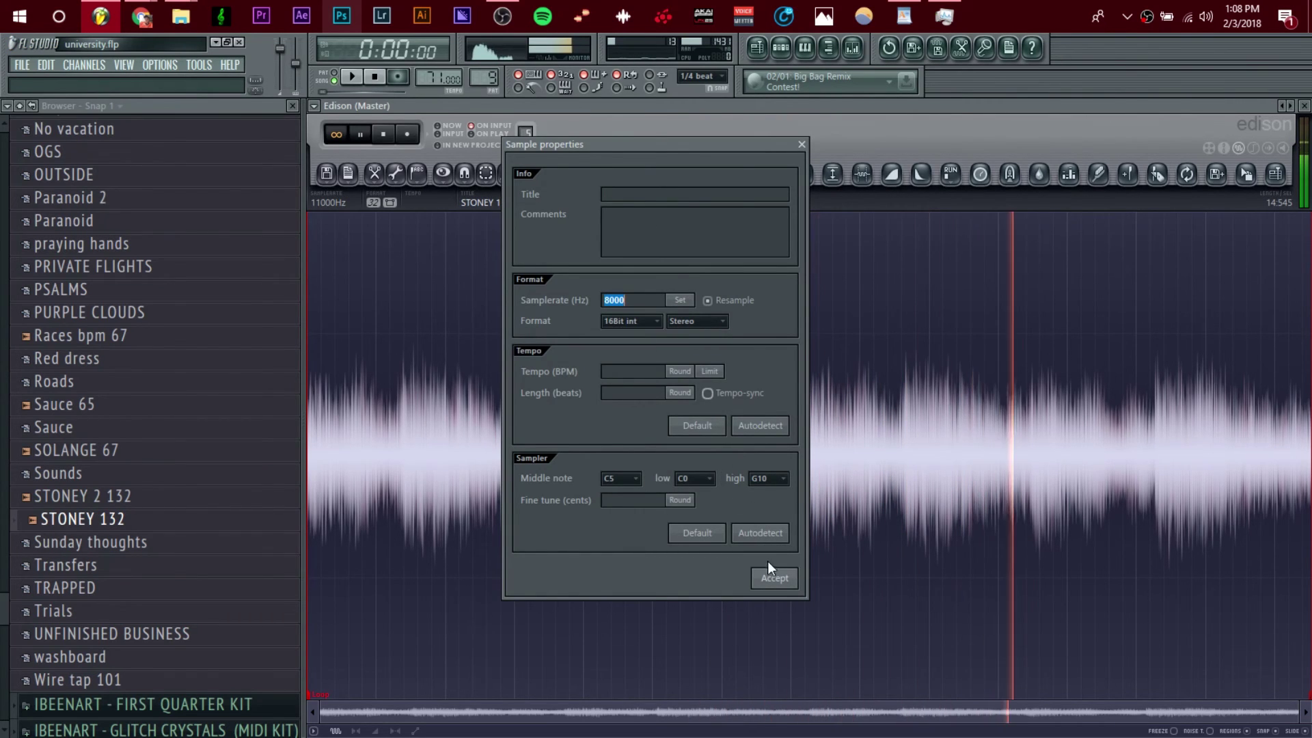
pyautogui.click(782, 578)
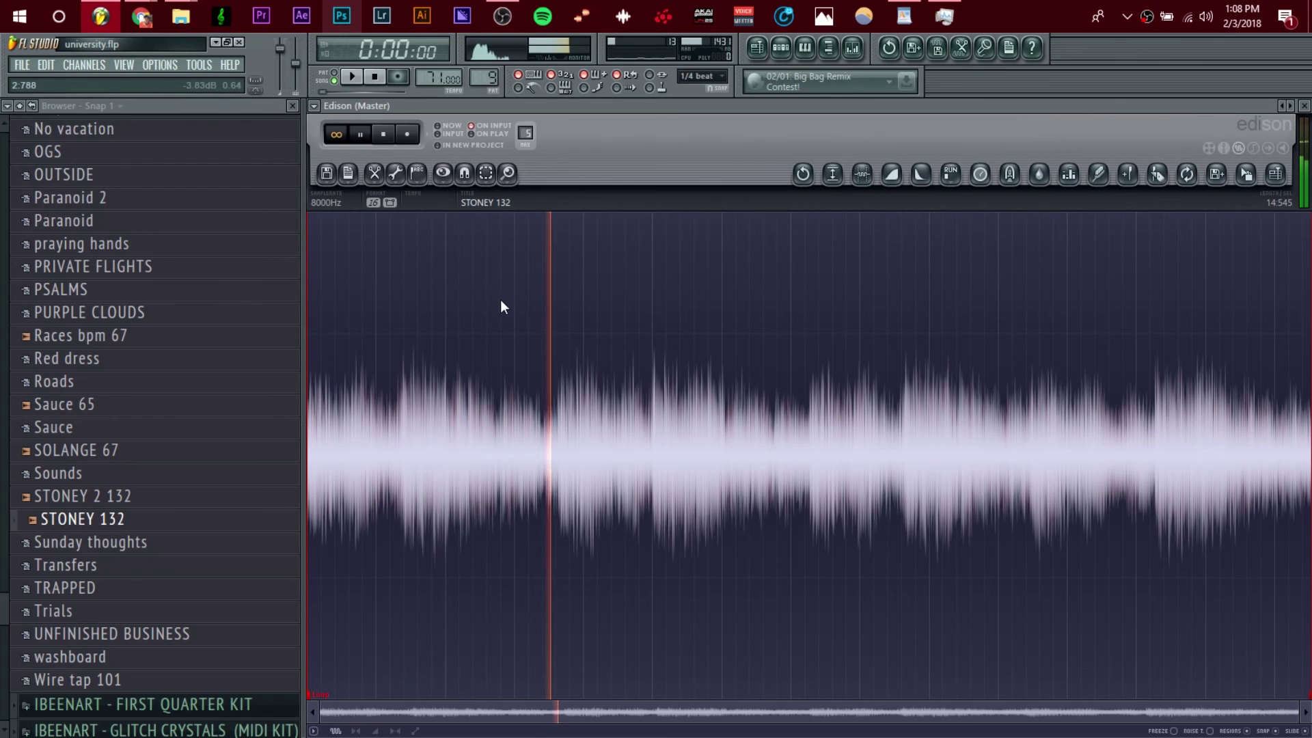
pyautogui.doubleClick(494, 104)
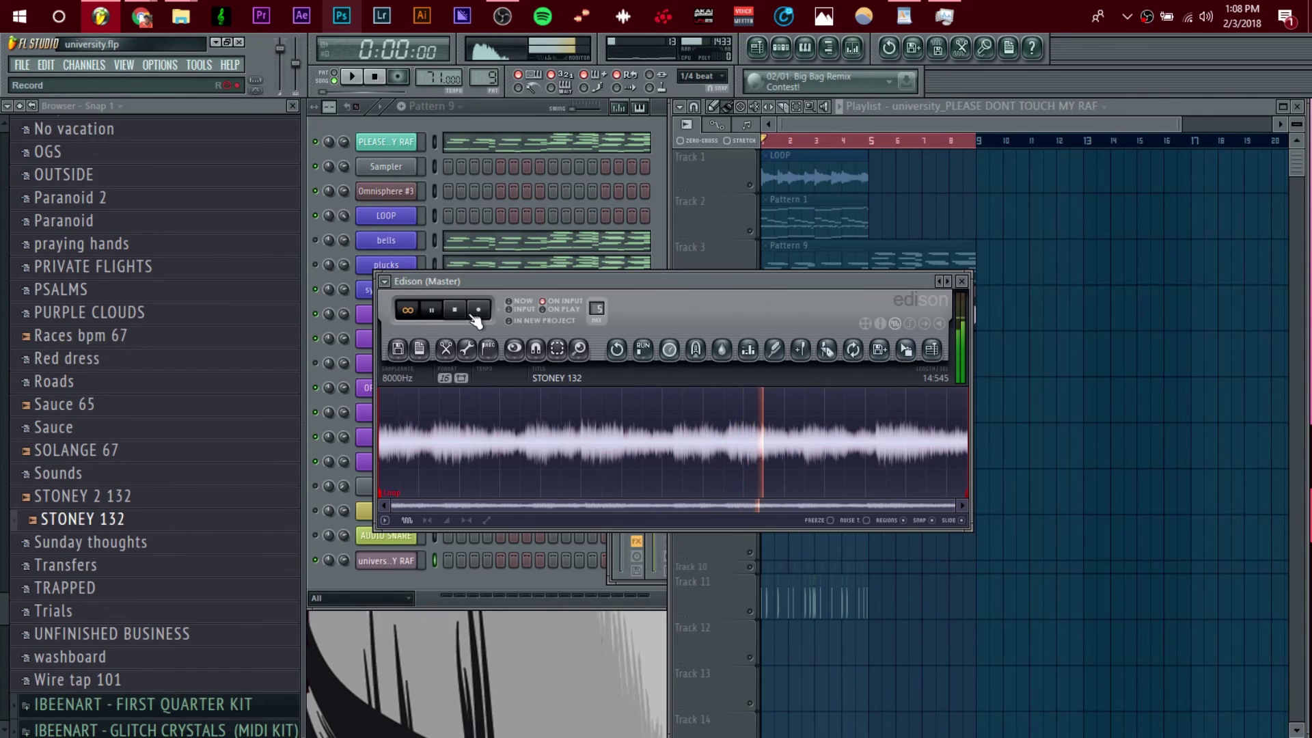
# Restore Edison to its smaller window and expand the IBEENART SCALES AND HELPERS folder in the browser.
pyautogui.click(468, 311)
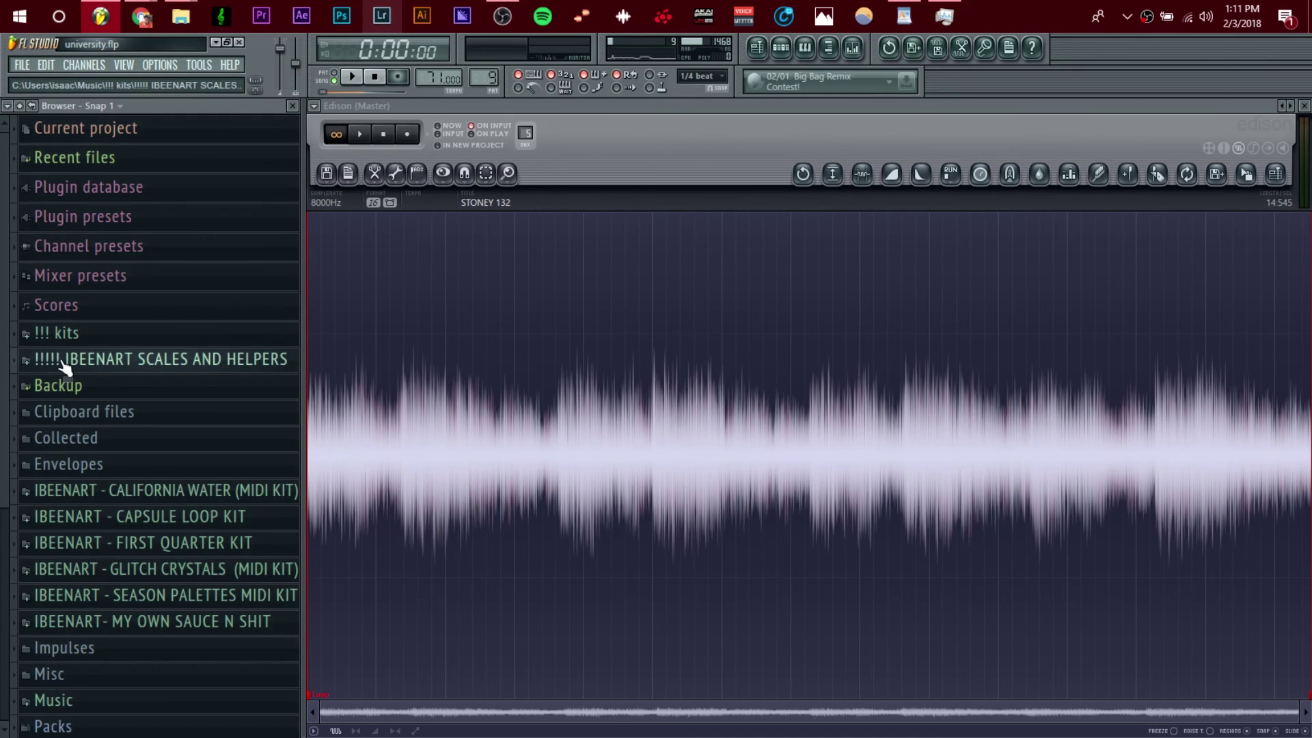
pyautogui.doubleClick(781, 135)
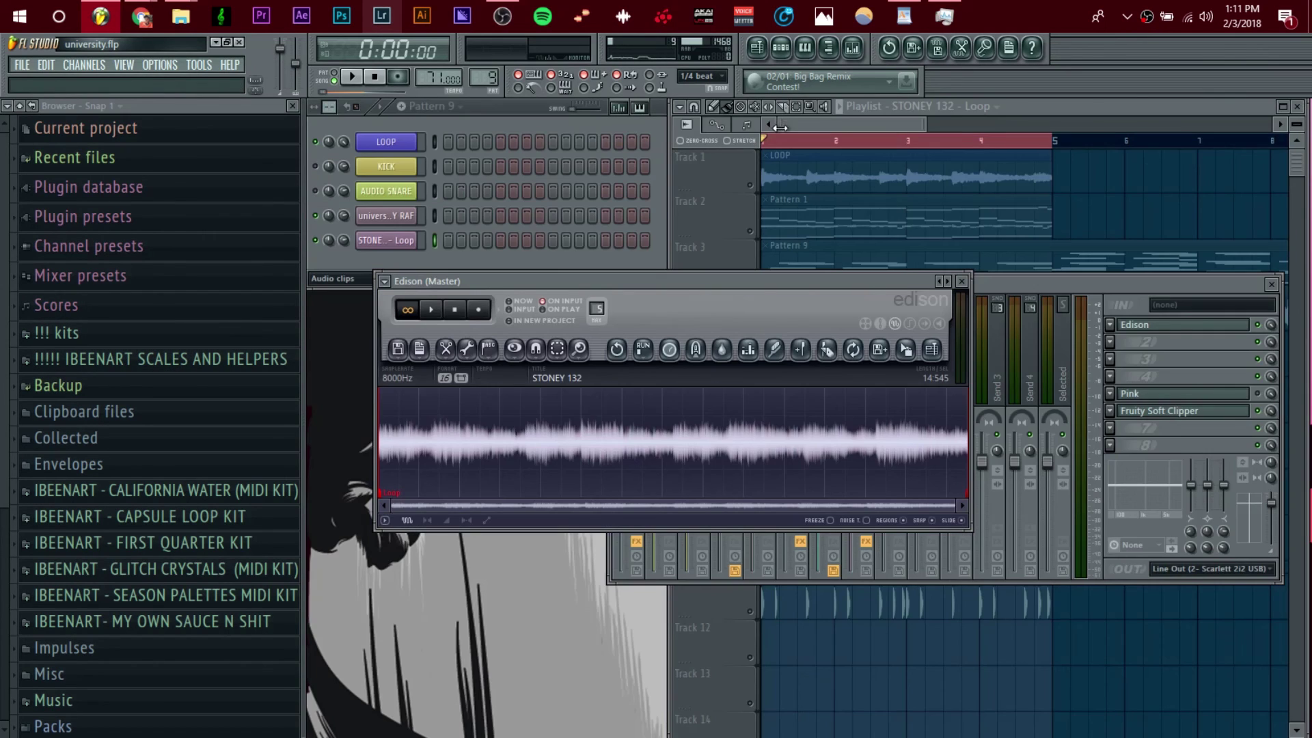
pyautogui.click(205, 359)
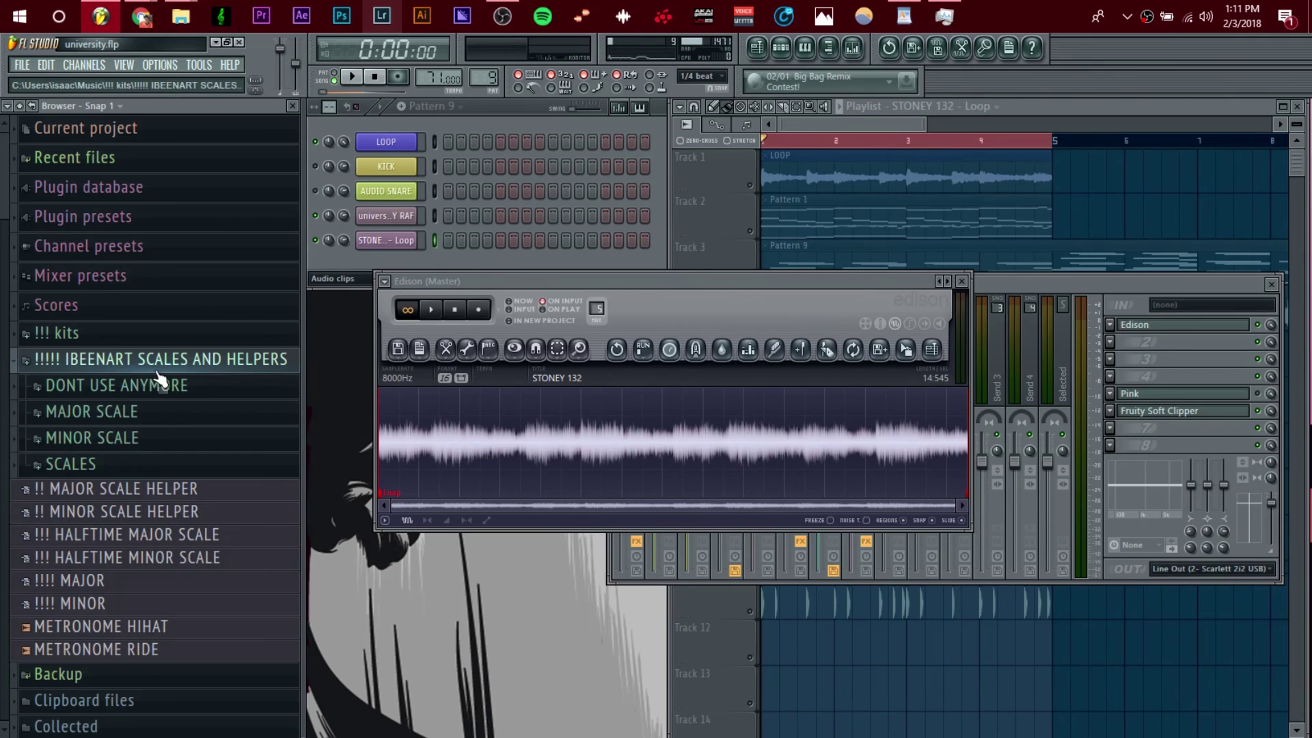
# Switch to Pattern 23 and delete both STONEY 132 loop clips from Track 5 of the playlist.
pyautogui.click(469, 128)
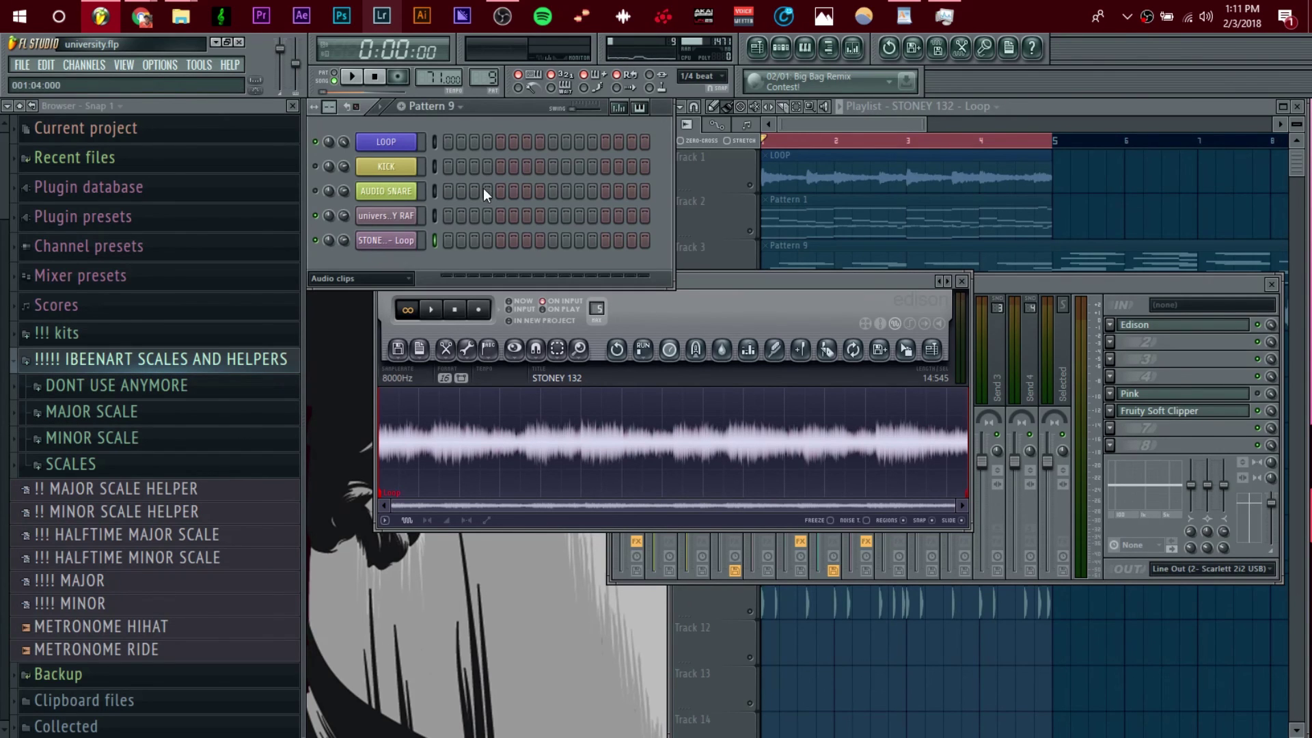
pyautogui.click(485, 78)
pyautogui.click(826, 132)
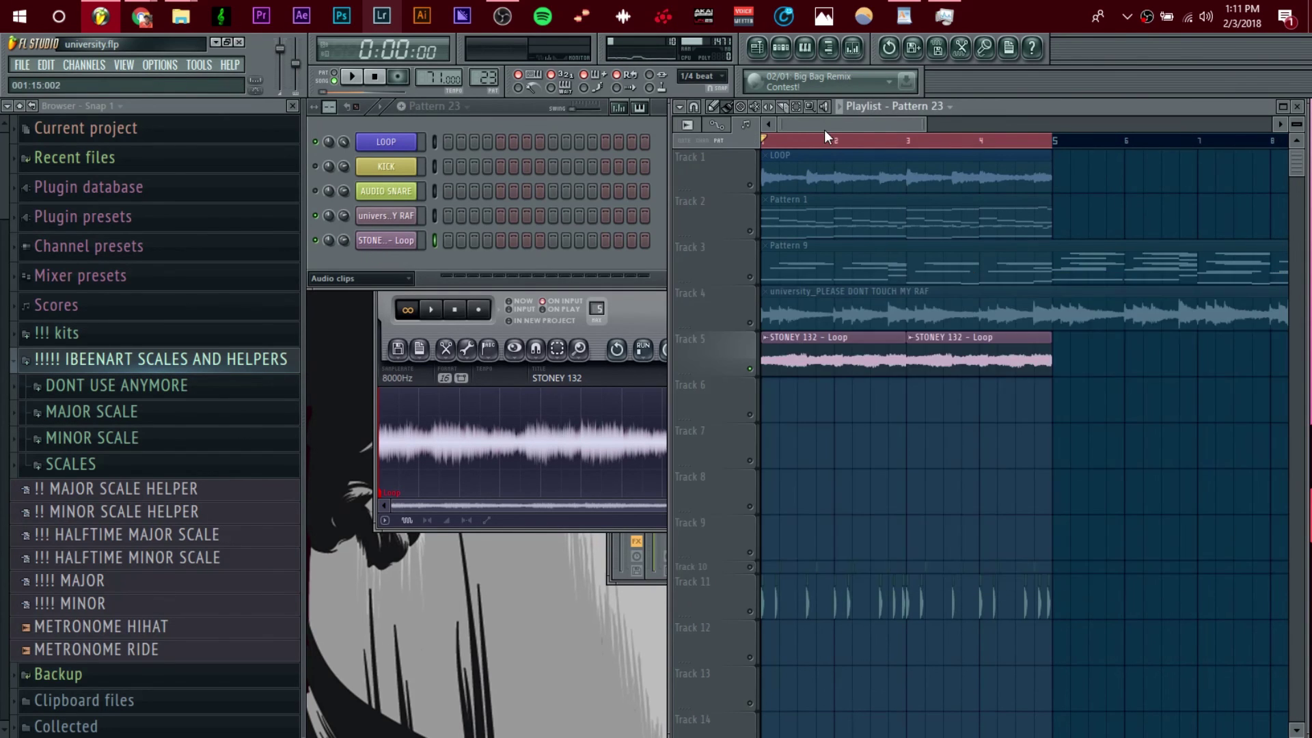
pyautogui.scroll(-2, 893, 292)
pyautogui.rightClick(813, 352)
pyautogui.rightClick(889, 361)
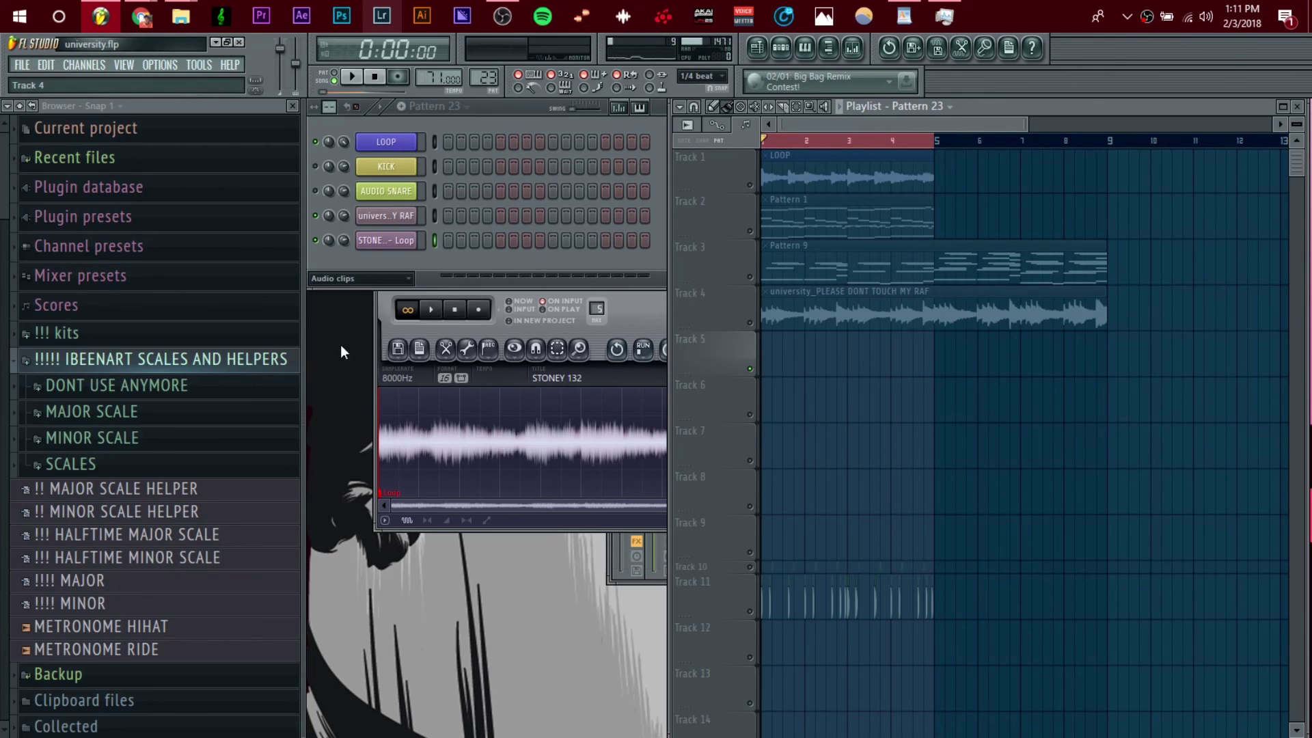
# Show all channels in the channel rack and load a scale from the MINOR SCALE folder onto the Sampler channel.
pyautogui.click(361, 278)
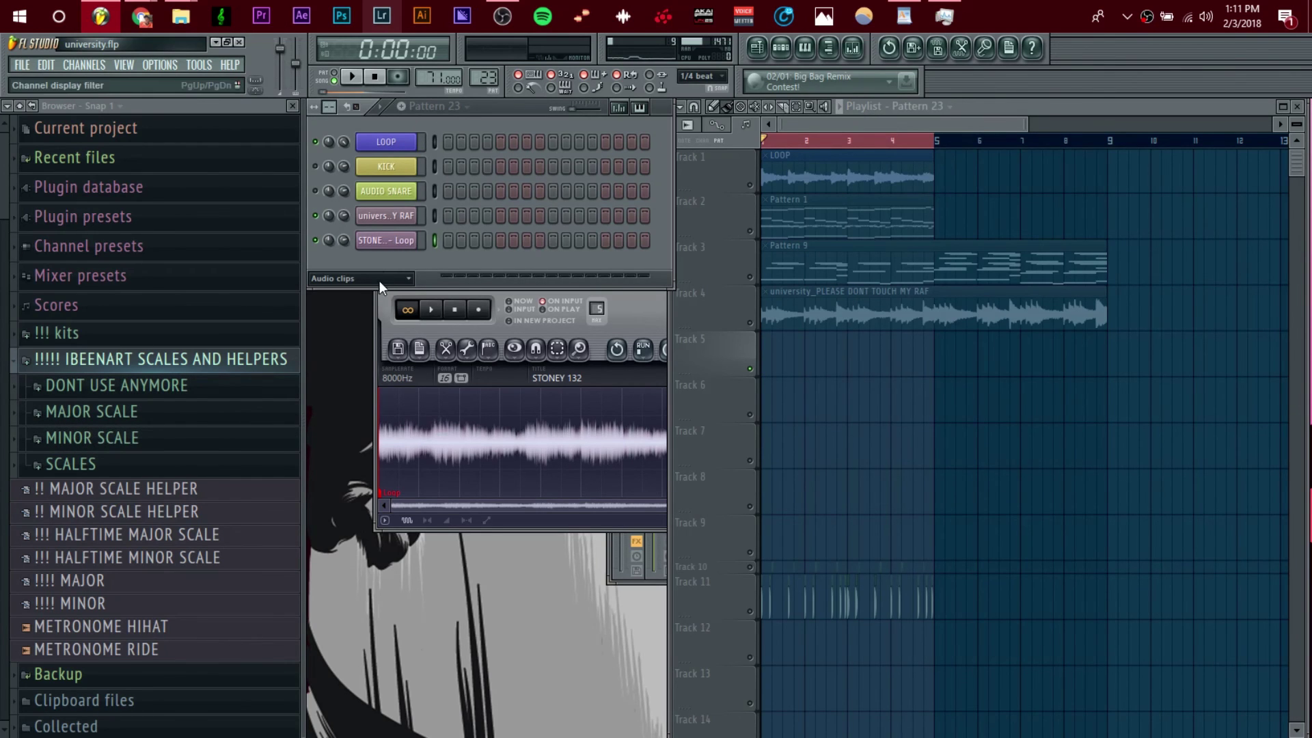
pyautogui.click(363, 300)
pyautogui.click(435, 164)
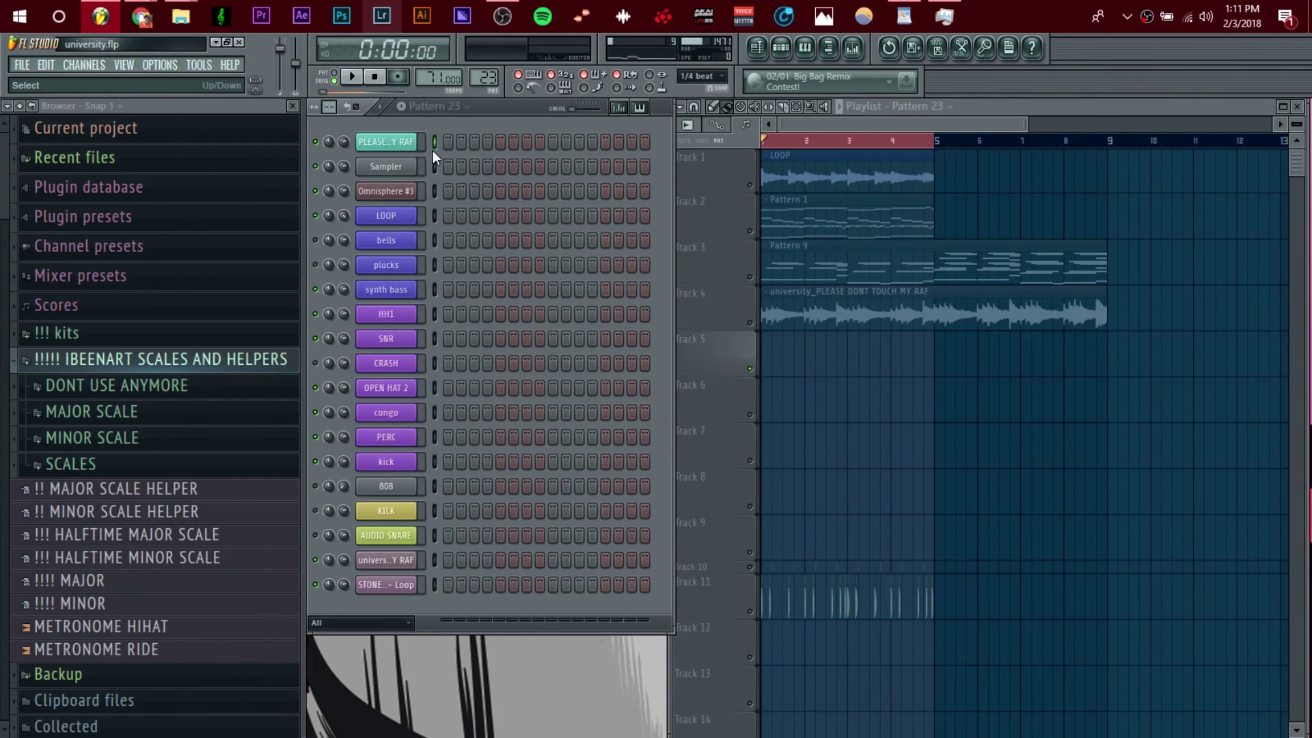
pyautogui.click(130, 412)
pyautogui.click(130, 413)
pyautogui.click(117, 380)
pyautogui.click(123, 408)
pyautogui.moveTo(132, 454); pyautogui.dragTo(367, 161)
# Load the LYDIAN scale from the SCALES folder onto the Sampler channel.
pyautogui.click(96, 380)
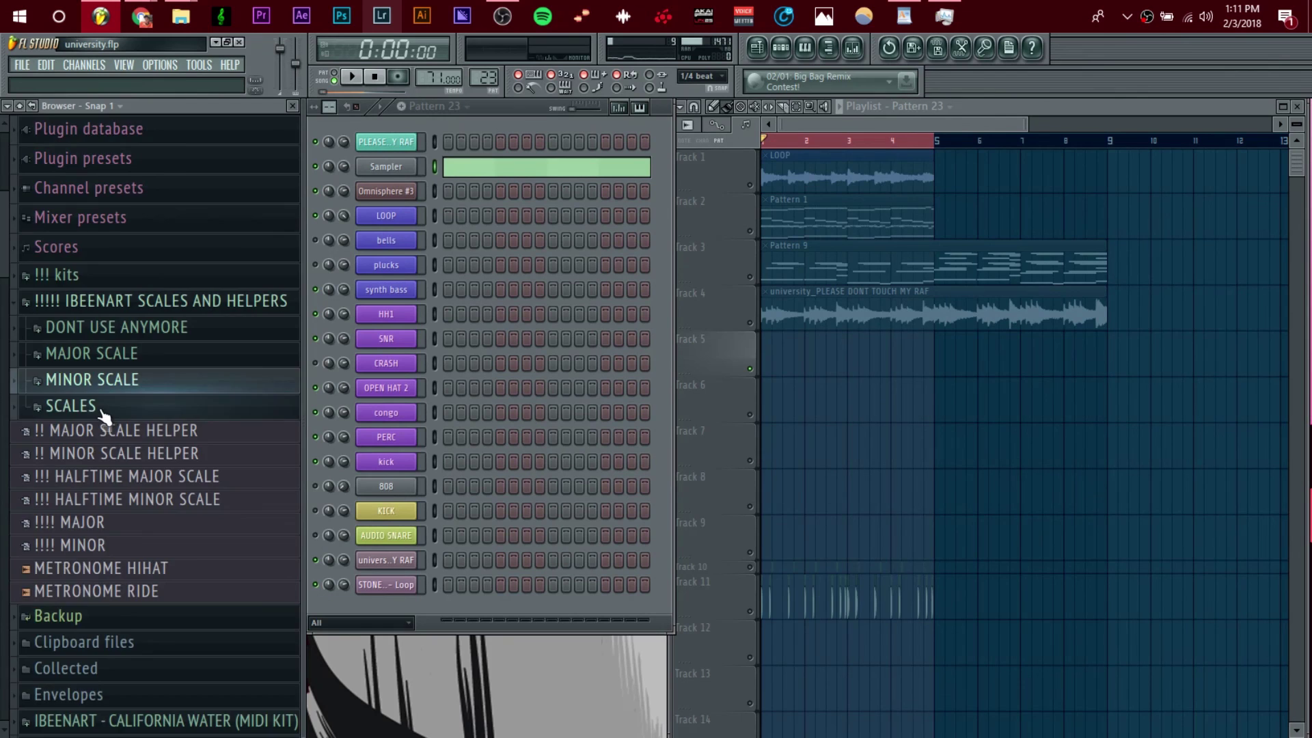
pyautogui.click(164, 407)
pyautogui.scroll(-3, 137, 342)
pyautogui.scroll(3, 82, 403)
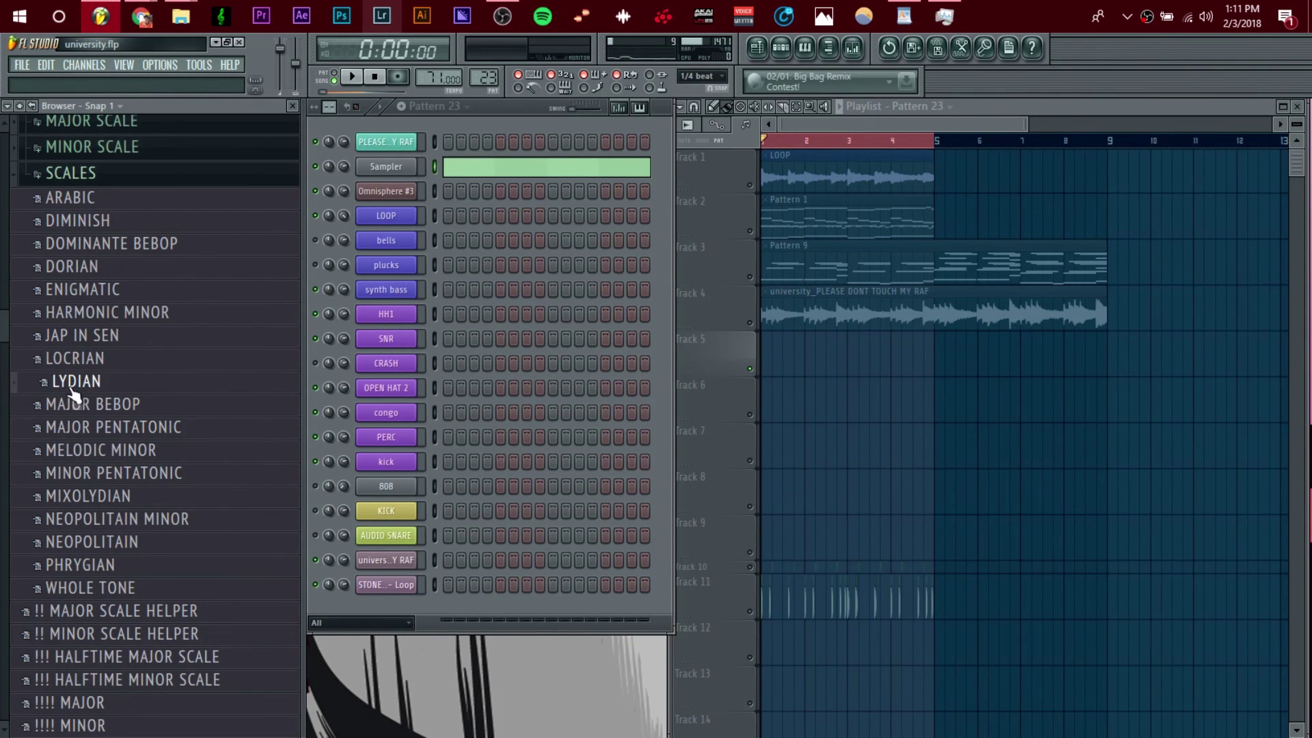
pyautogui.moveTo(404, 166); pyautogui.dragTo(402, 166)
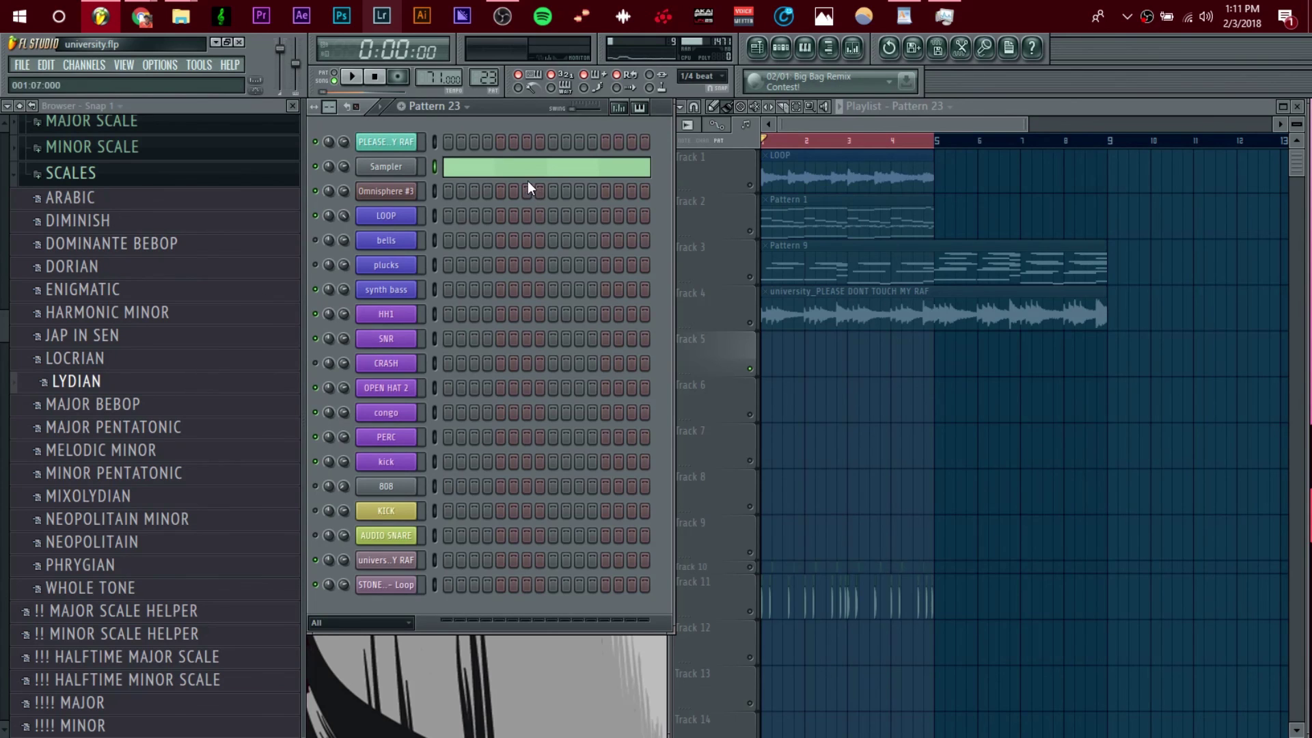
# Replace the notes in the Sampler's piano roll with the PHRYGIAN scale and collapse the IBEENART SCALES AND HELPERS folder.
pyautogui.click(527, 174)
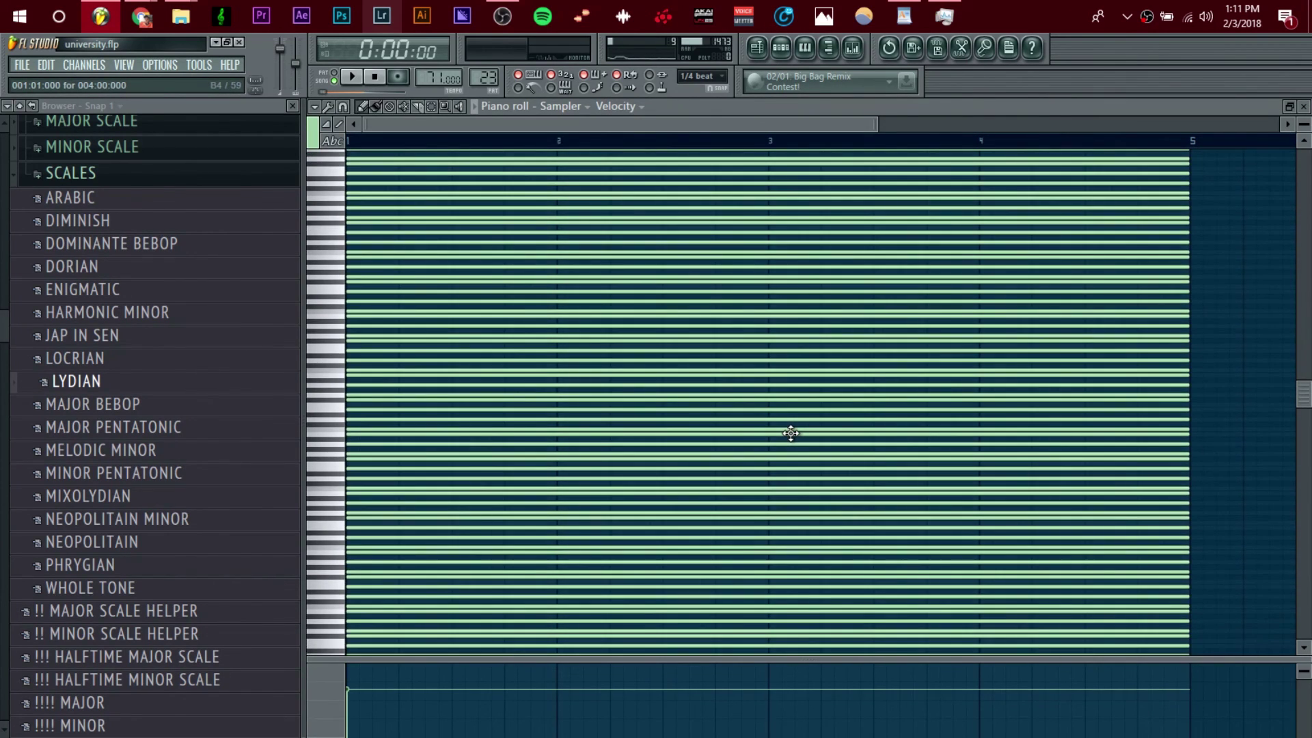
pyautogui.click(82, 564)
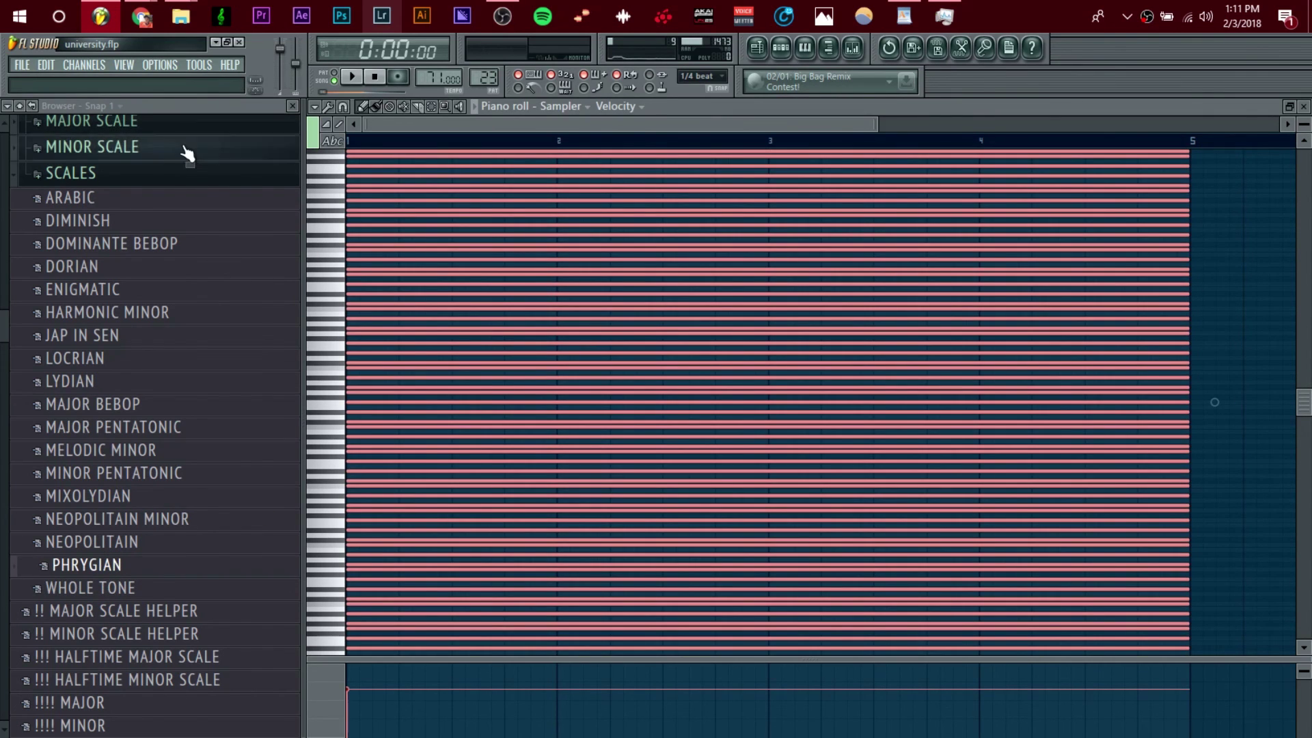
pyautogui.click(164, 174)
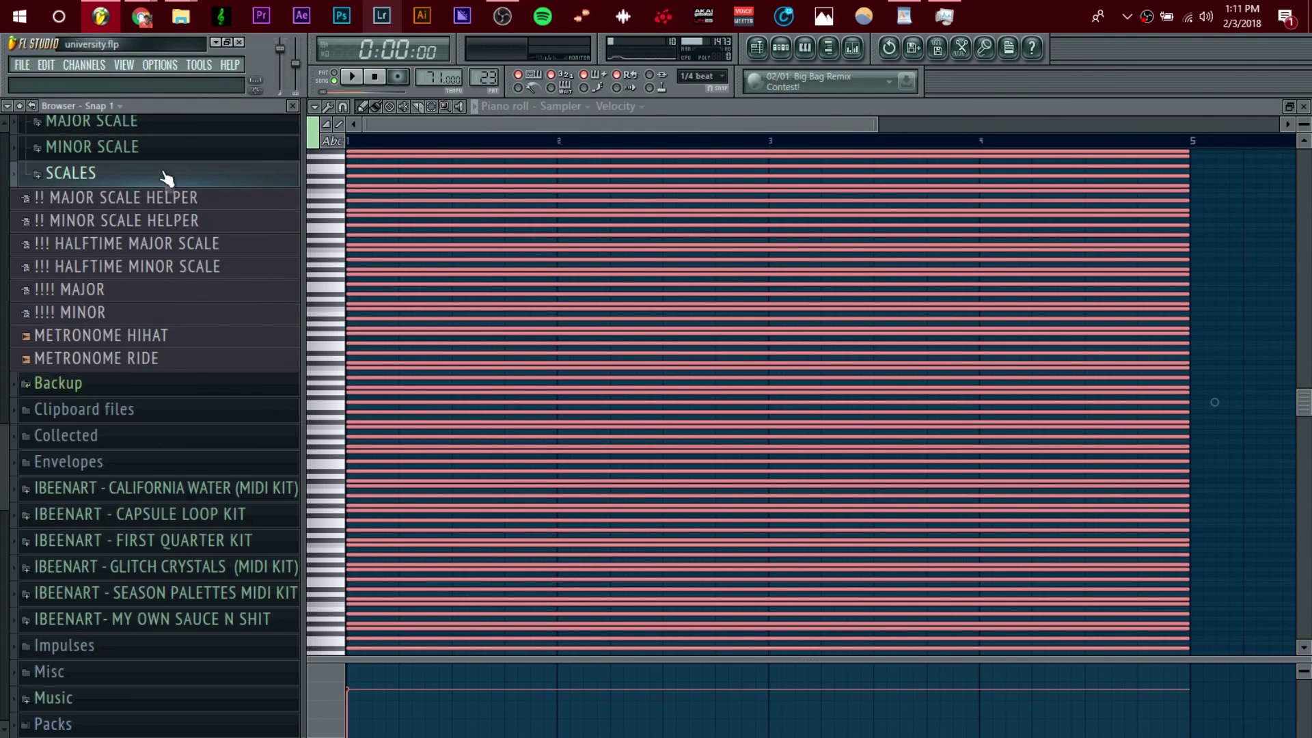
pyautogui.scroll(4, 137, 214)
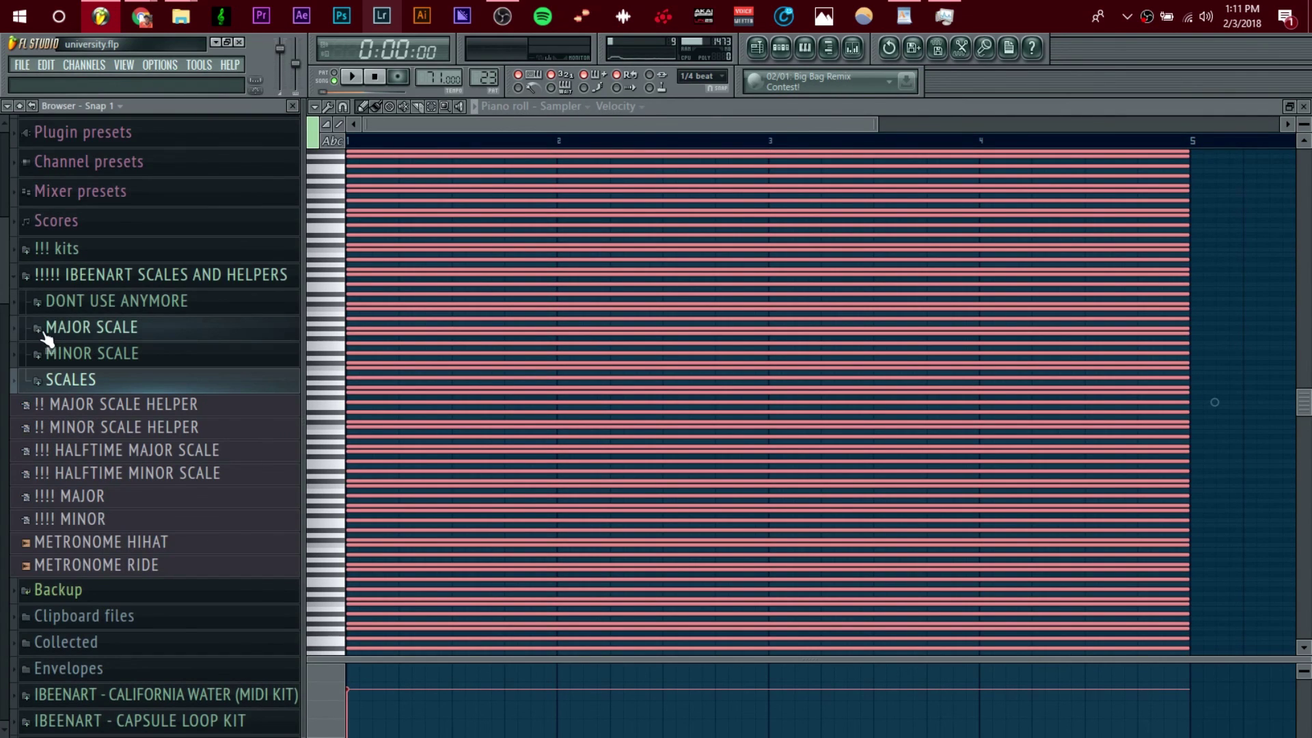
pyautogui.click(89, 289)
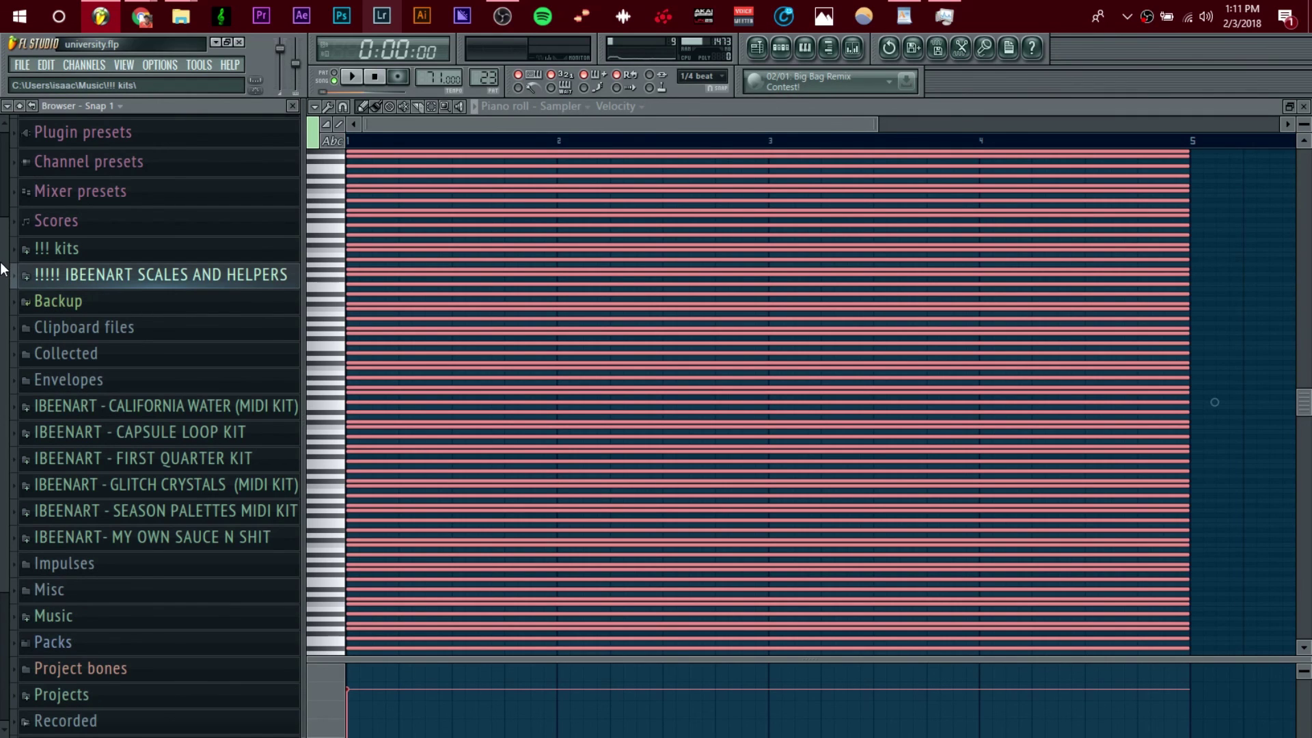
# Look through the samples in the IBEENART - FIRST QUARTER KIT folder and collapse it again.
pyautogui.scroll(-2, 3, 287)
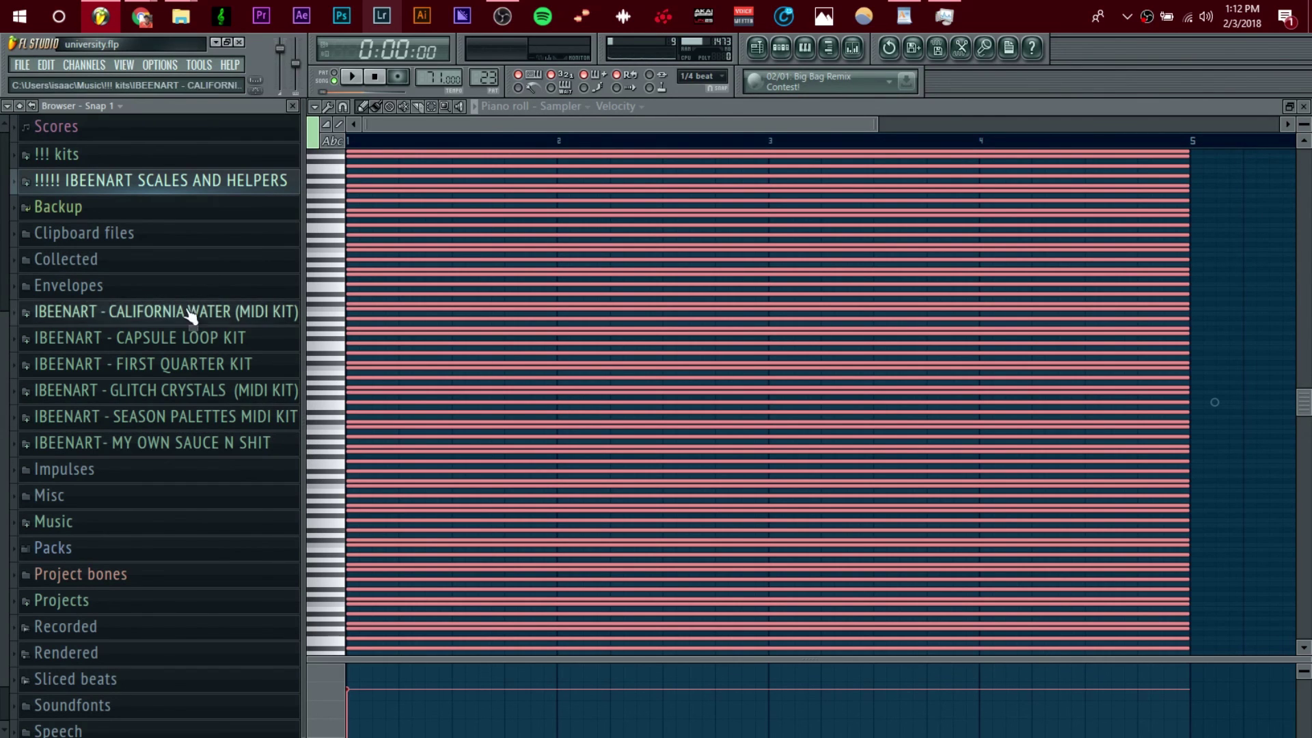
pyautogui.click(186, 373)
pyautogui.scroll(-5, 191, 581)
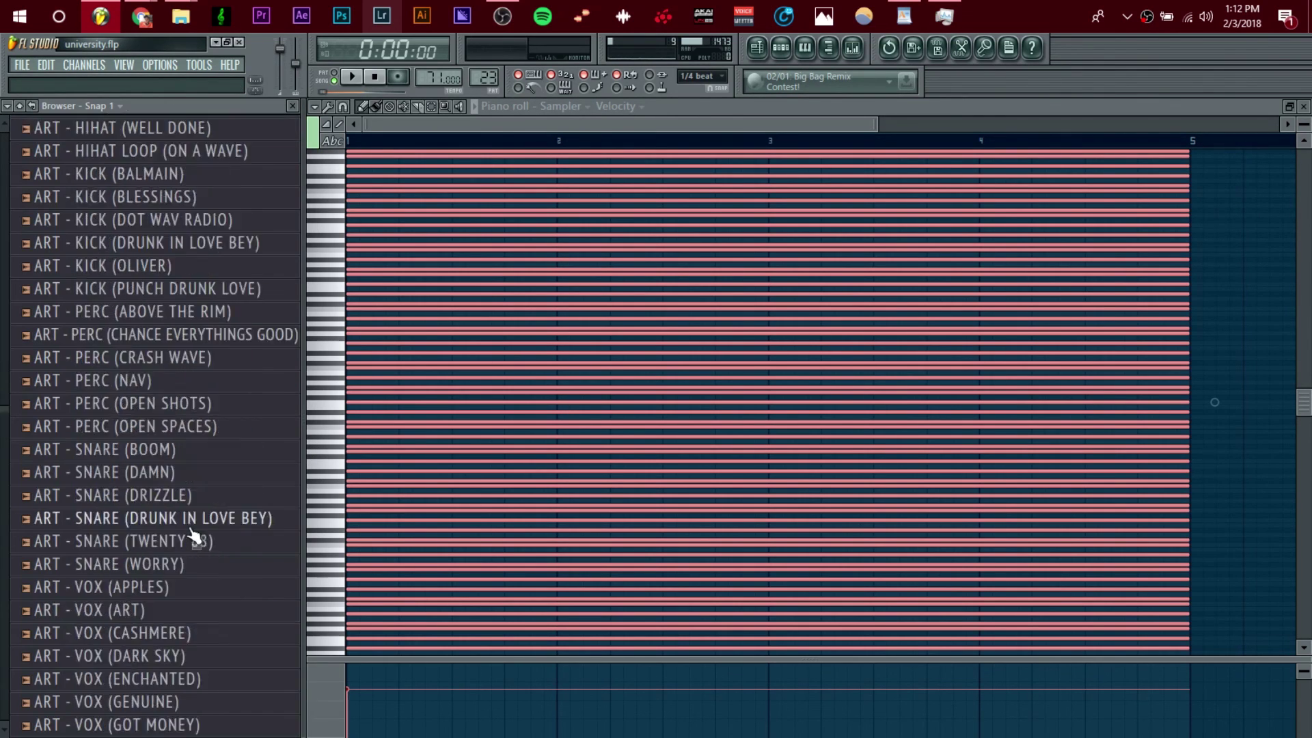
pyautogui.scroll(5, 140, 231)
pyautogui.scroll(4, 140, 231)
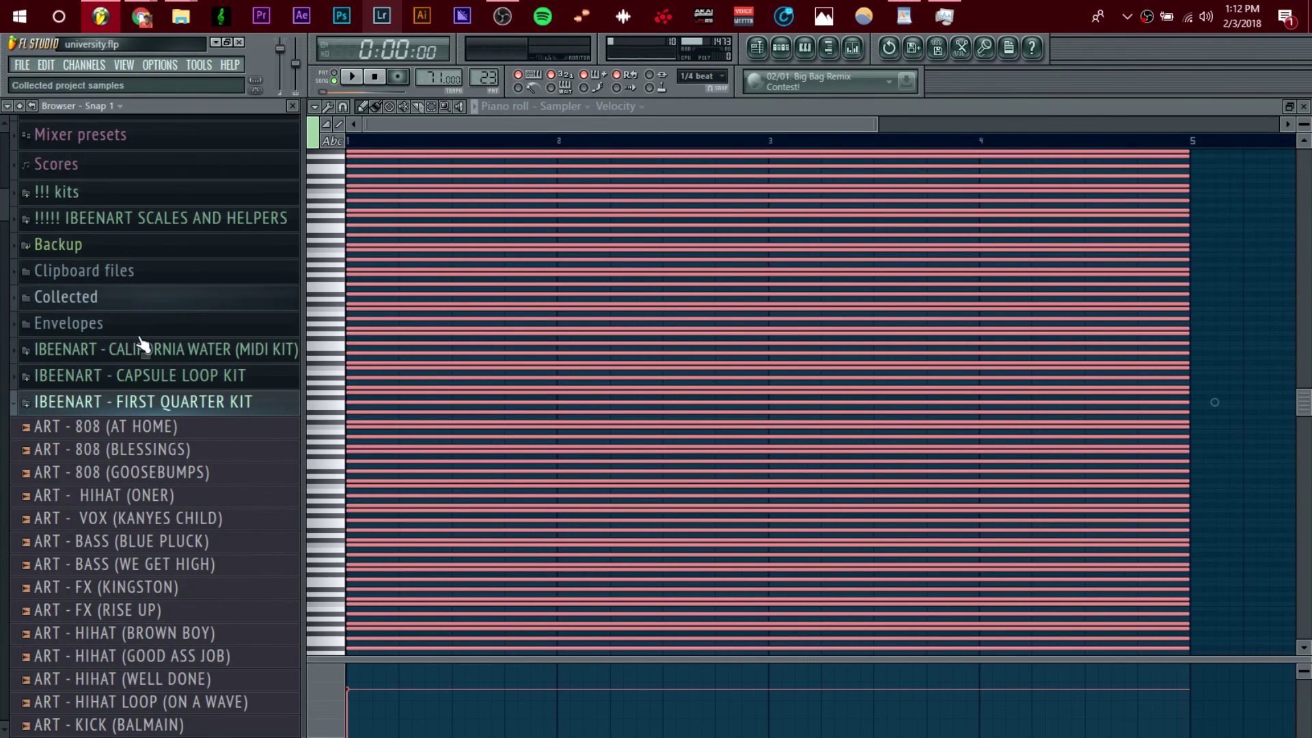
pyautogui.click(146, 403)
# Bring up the playlist and switch to the iBEENART YouTube channel page in Chrome.
pyautogui.click(764, 48)
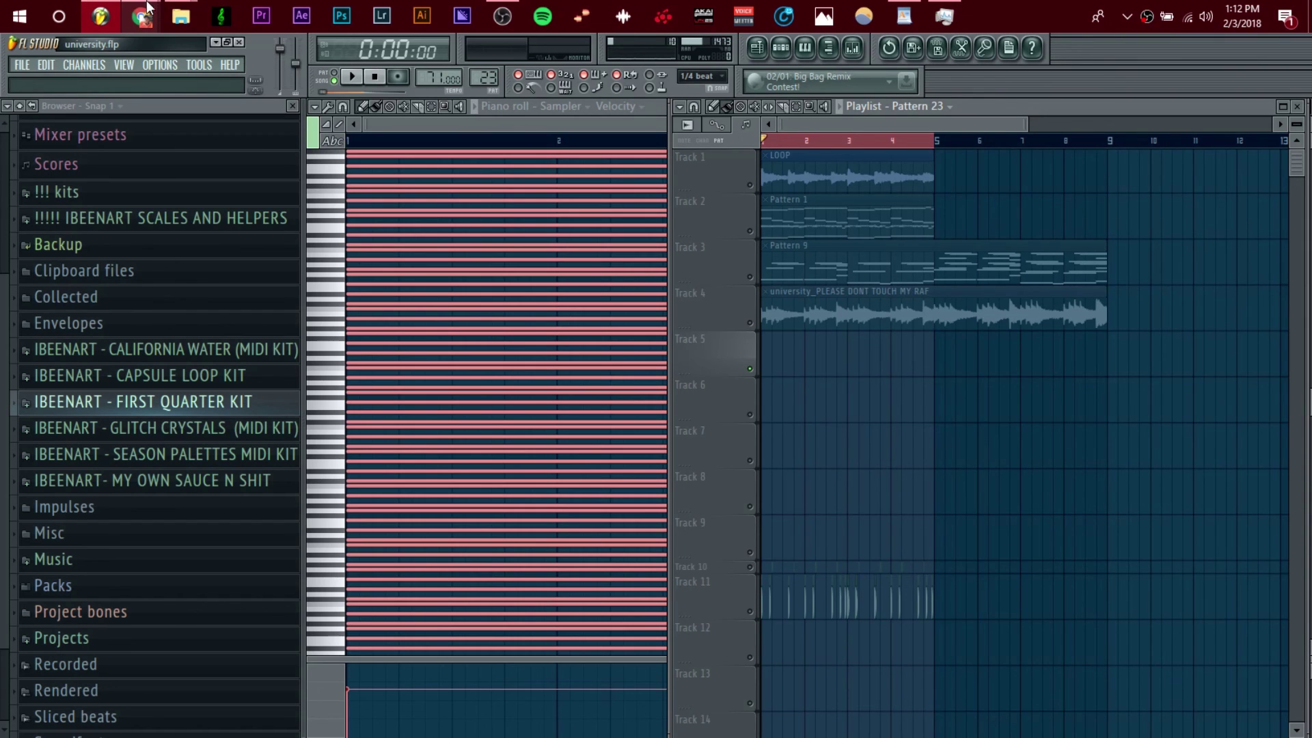
pyautogui.moveTo(169, 15)
pyautogui.click(265, 103)
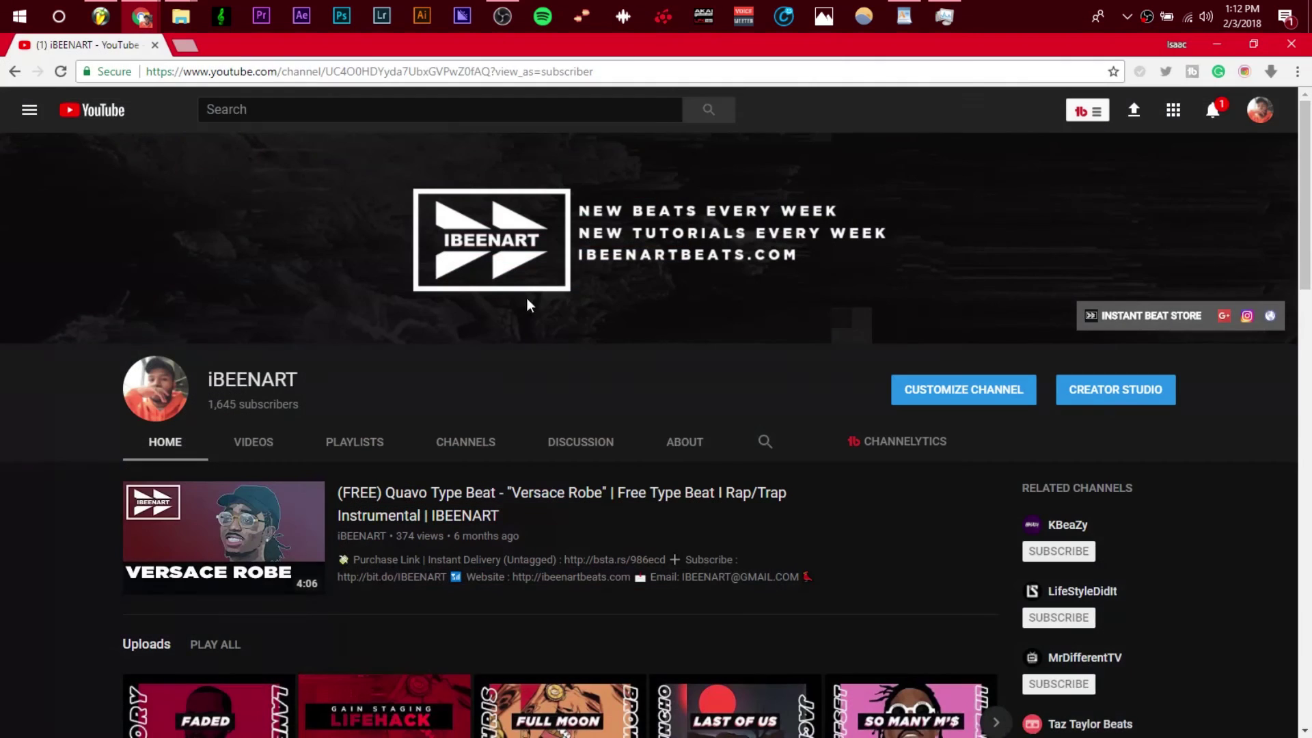